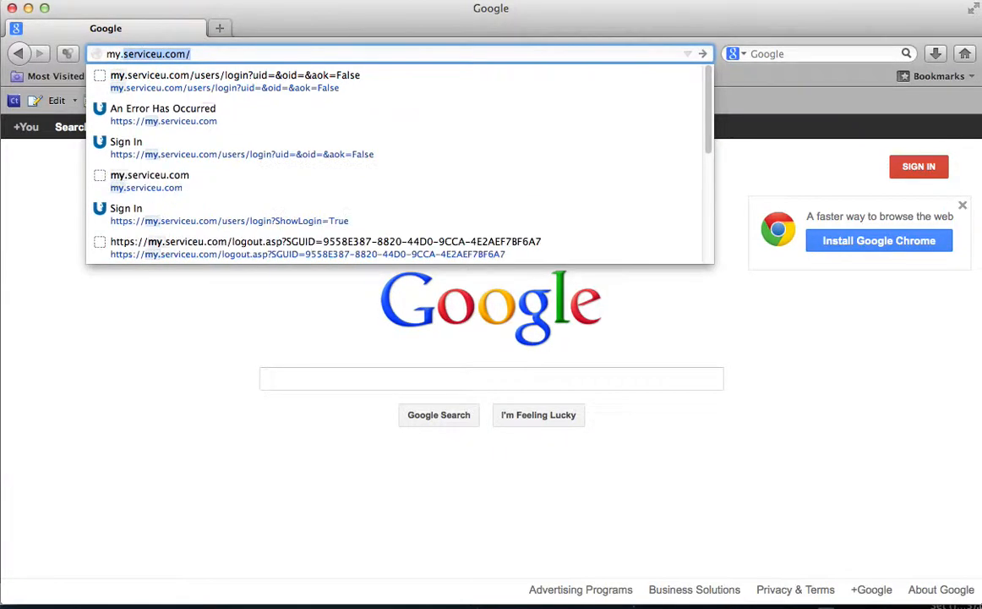
# Step: Load my.serviceu.com in Firefox to reach the ServiceU sign-in page
pyautogui.write('ser')
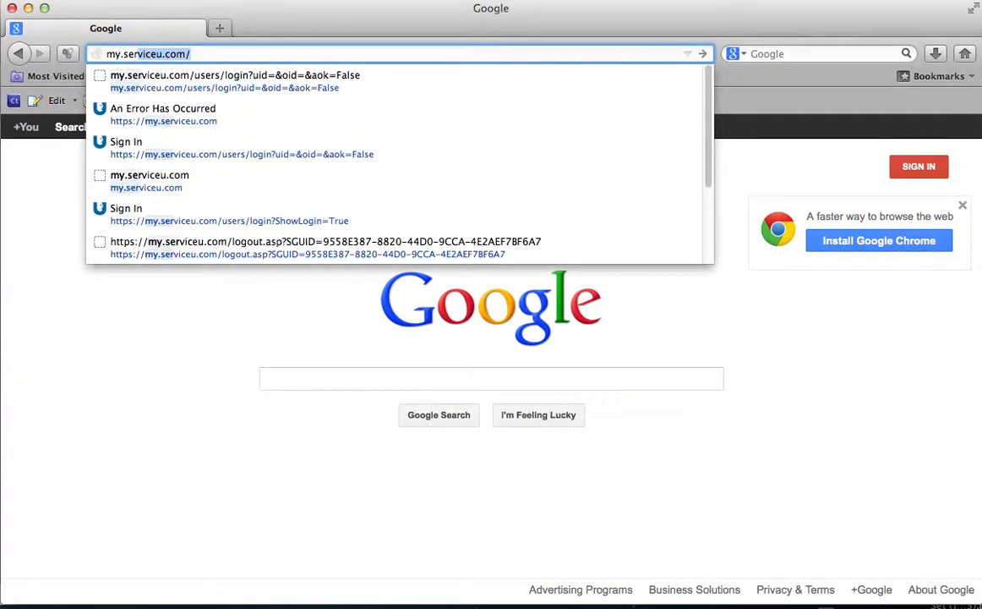
pyautogui.press('Return')
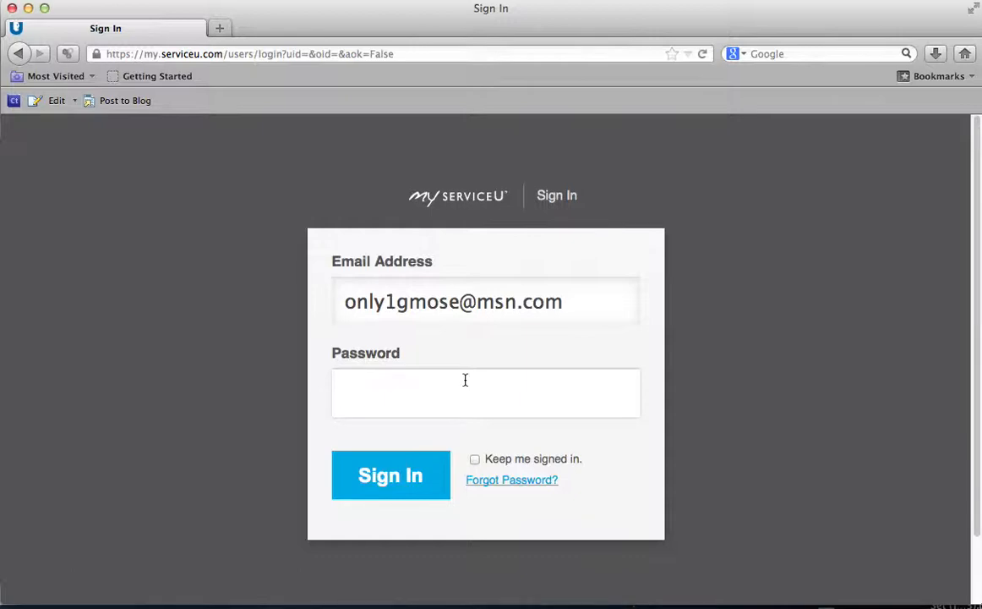
# Step: Sign in with the account password, retrying after the first rejection and declining to save it
pyautogui.write('••••••••')
pyautogui.press('Return')
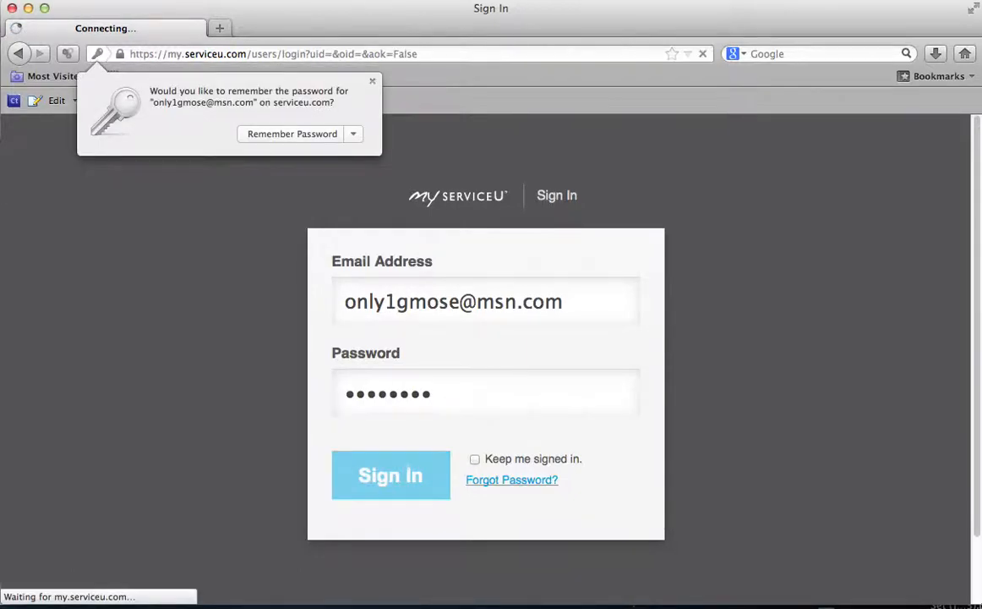
pyautogui.click(372, 81)
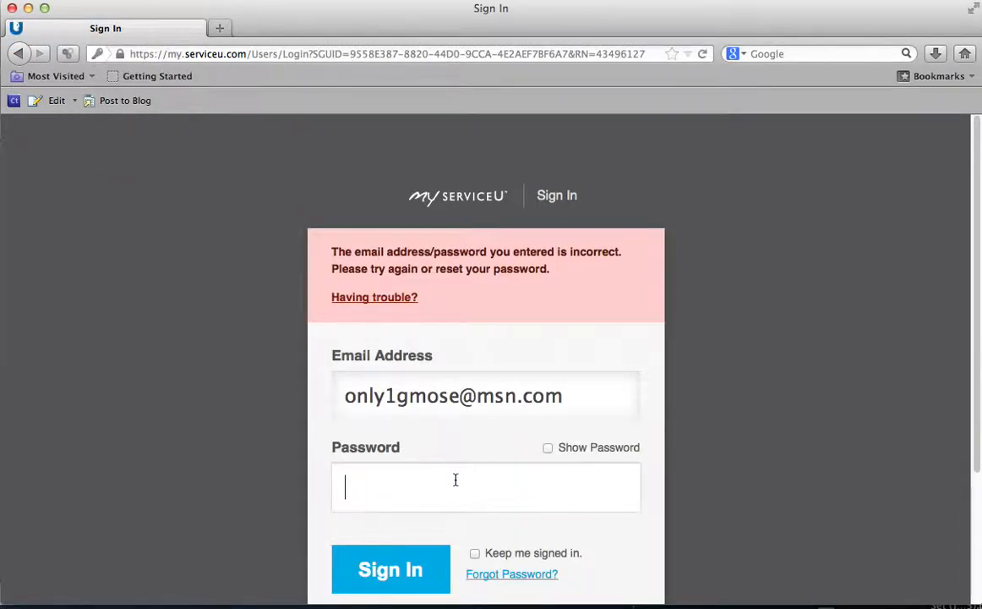
pyautogui.click(455, 480)
pyautogui.write('•••••••••')
pyautogui.press('Return')
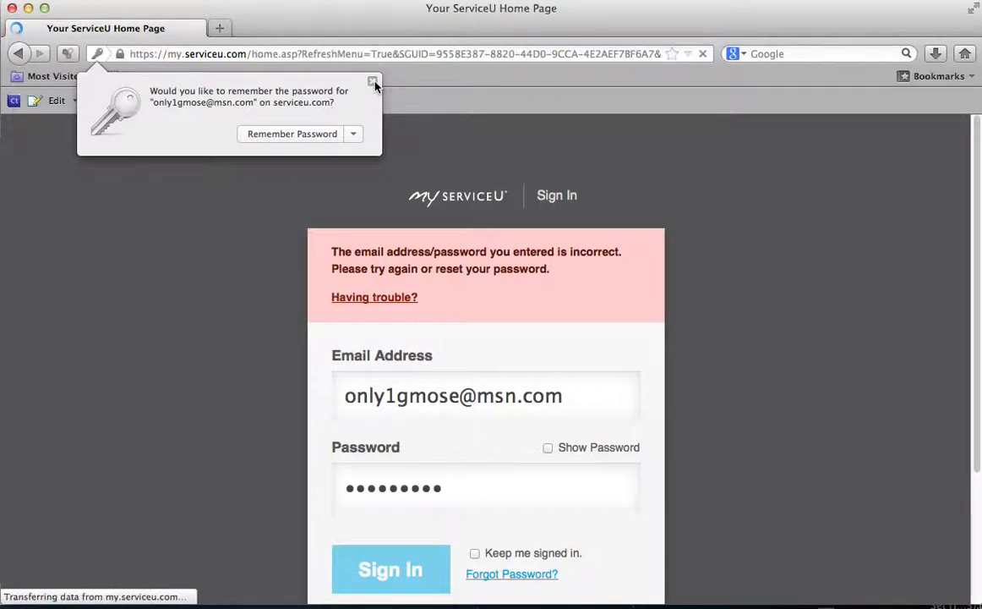
pyautogui.click(373, 82)
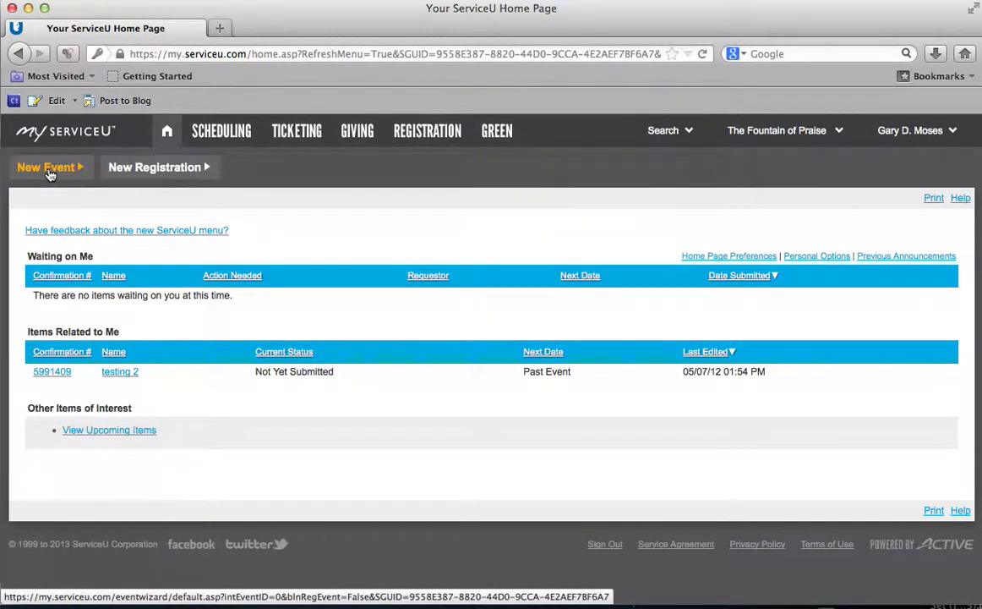
# Step: Start a new event from Scheduling and bring up the five-days-ahead policy notice
pyautogui.click(223, 134)
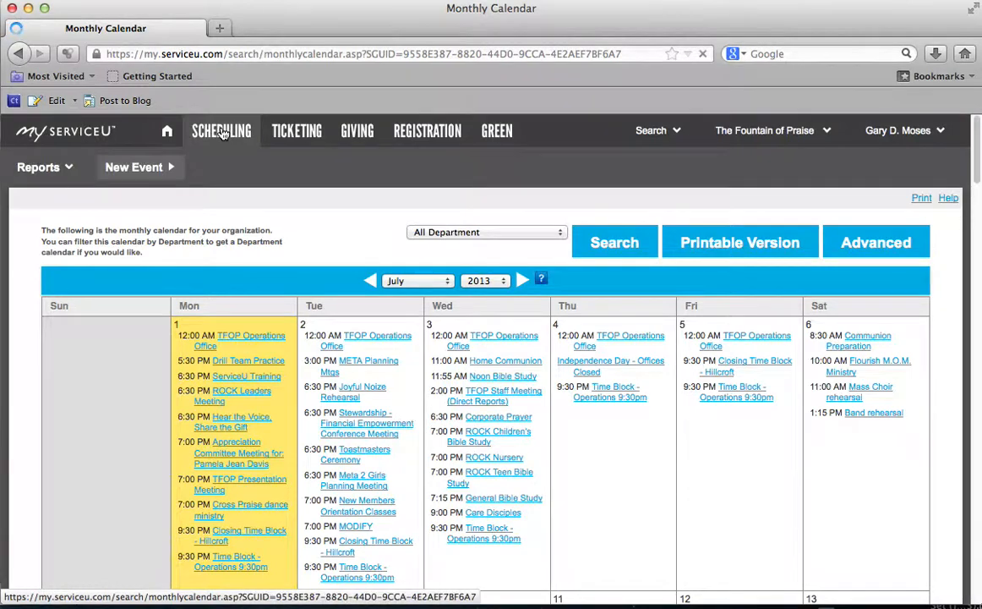
pyautogui.click(136, 168)
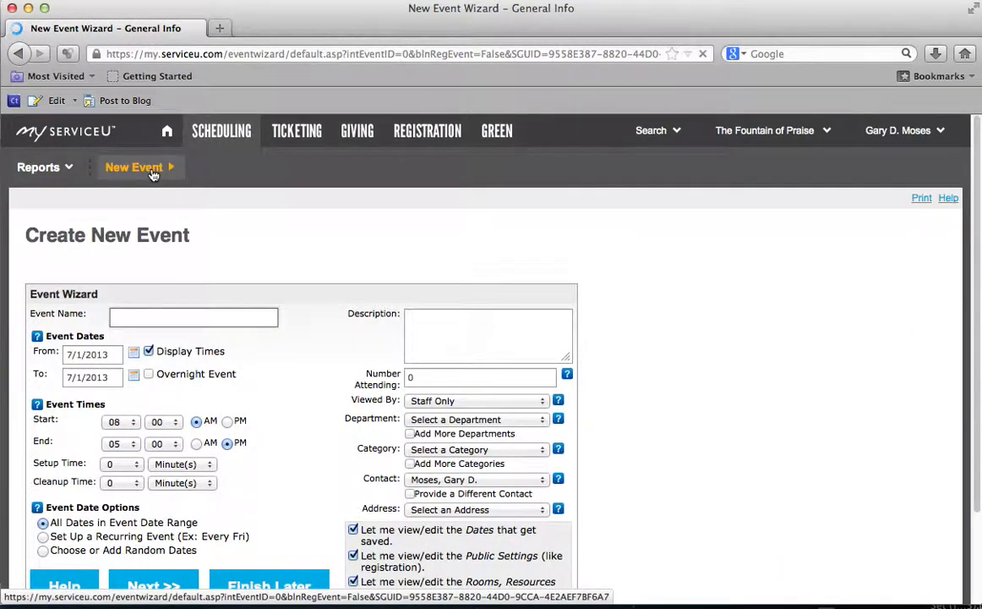
pyautogui.scroll(-5, 473, 266)
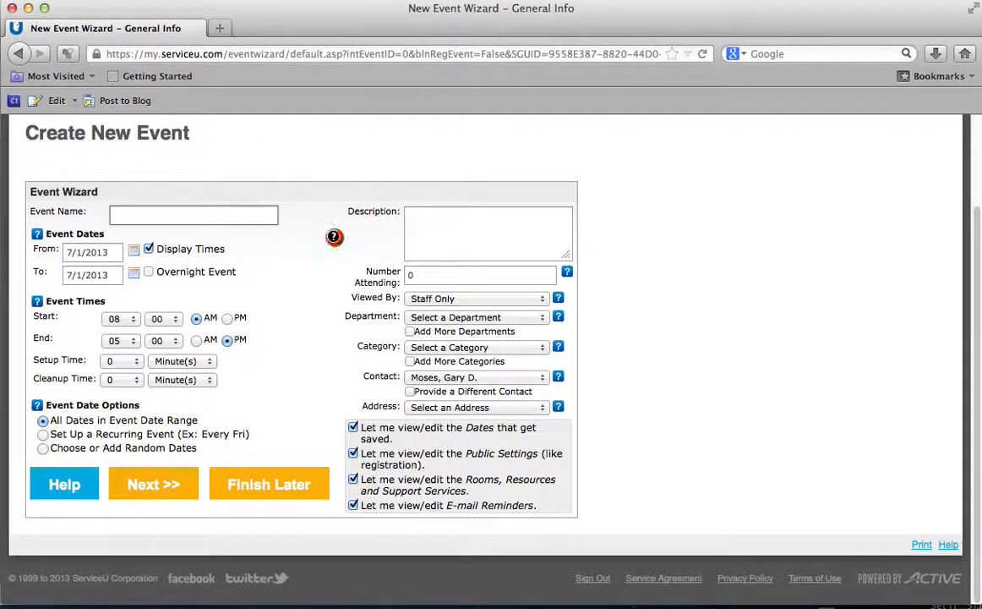
pyautogui.moveTo(334, 238)
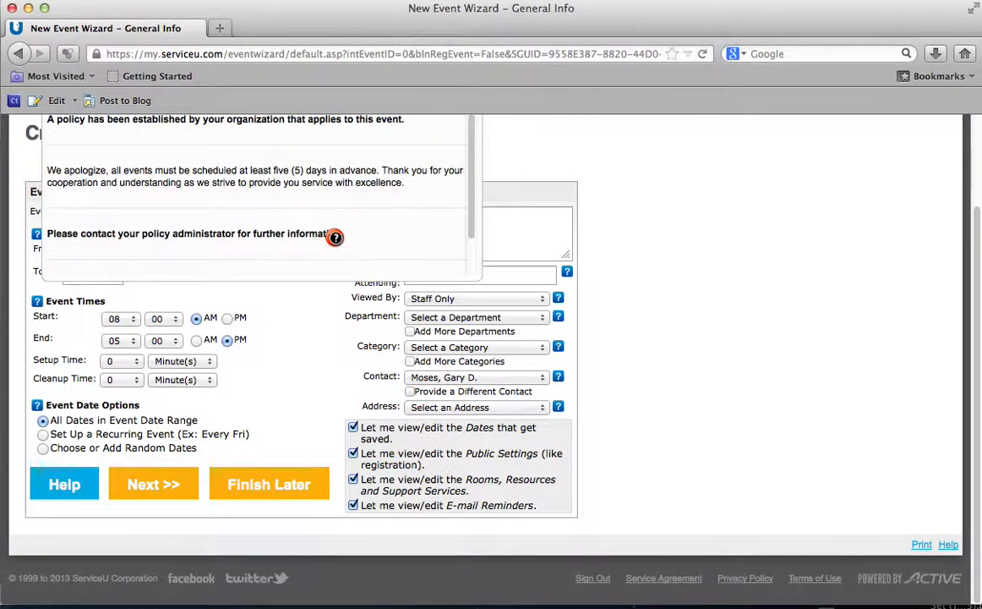
# Step: Read the five-days-in-advance booking policy message and close it
pyautogui.scroll(1, 578, 210)
pyautogui.scroll(2, 579, 210)
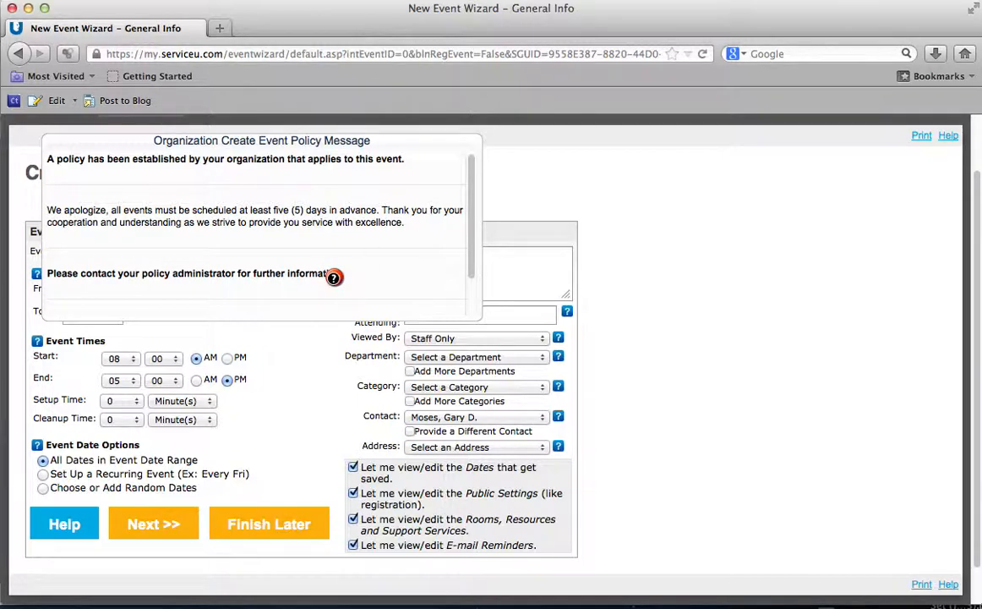
pyautogui.moveTo(87, 159); pyautogui.dragTo(472, 225)
pyautogui.scroll(-3, 427, 245)
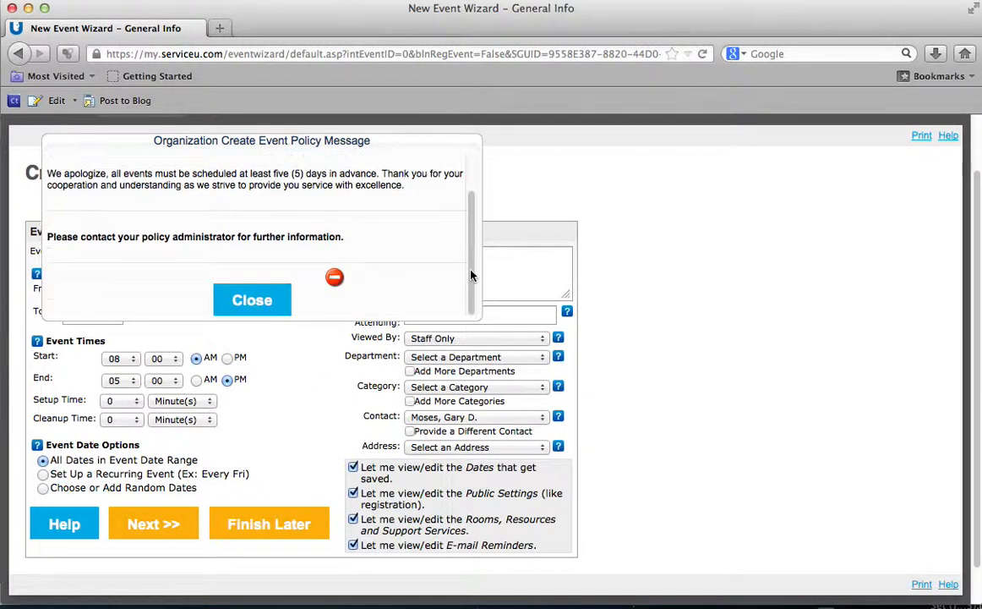
pyautogui.click(255, 305)
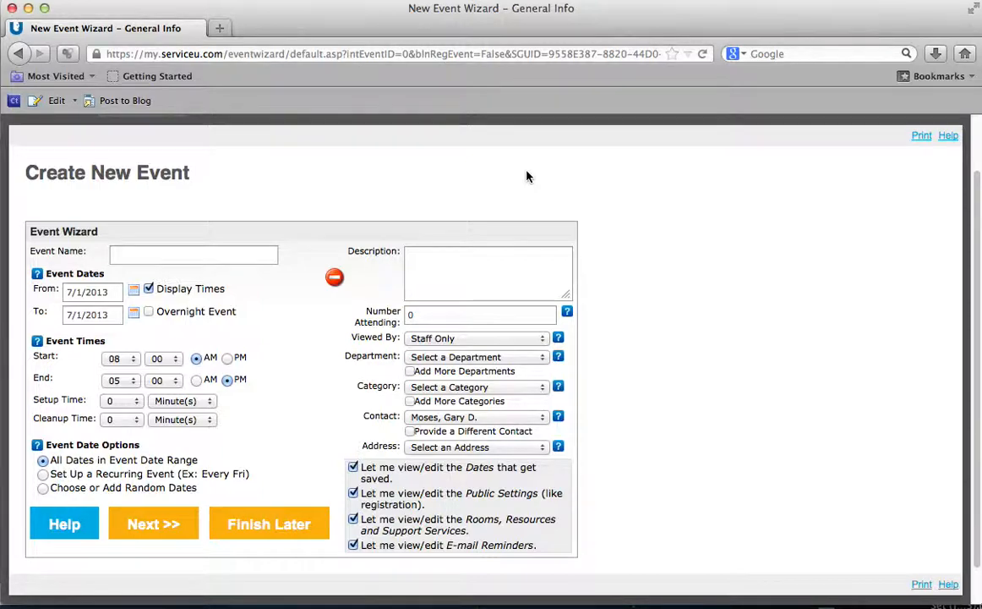
# Step: Name the event 'Testing for serviceU' and set its From and To dates to 07/08/2013
pyautogui.click(250, 255)
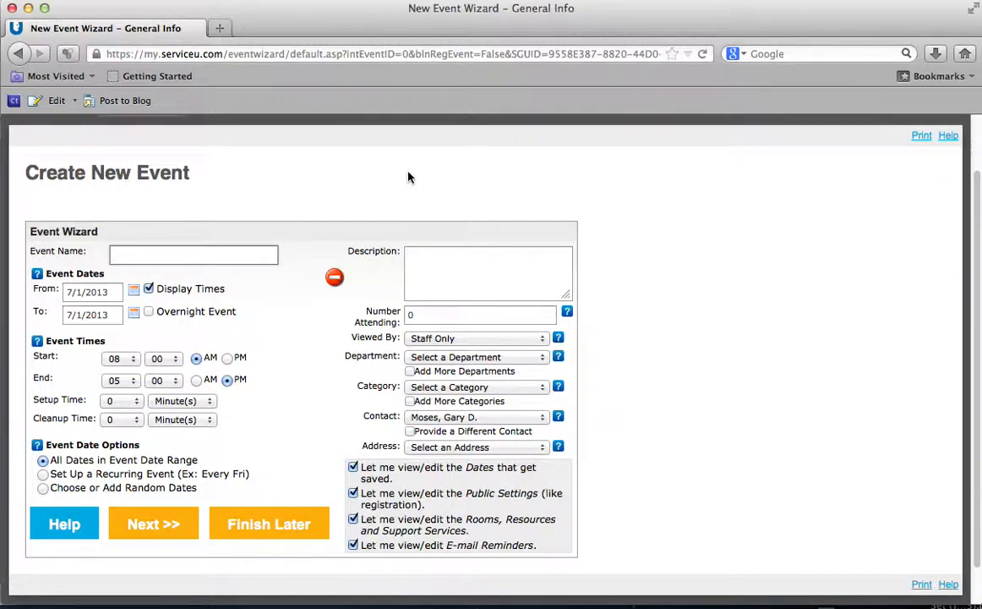
pyautogui.write('Testing for serviceU')
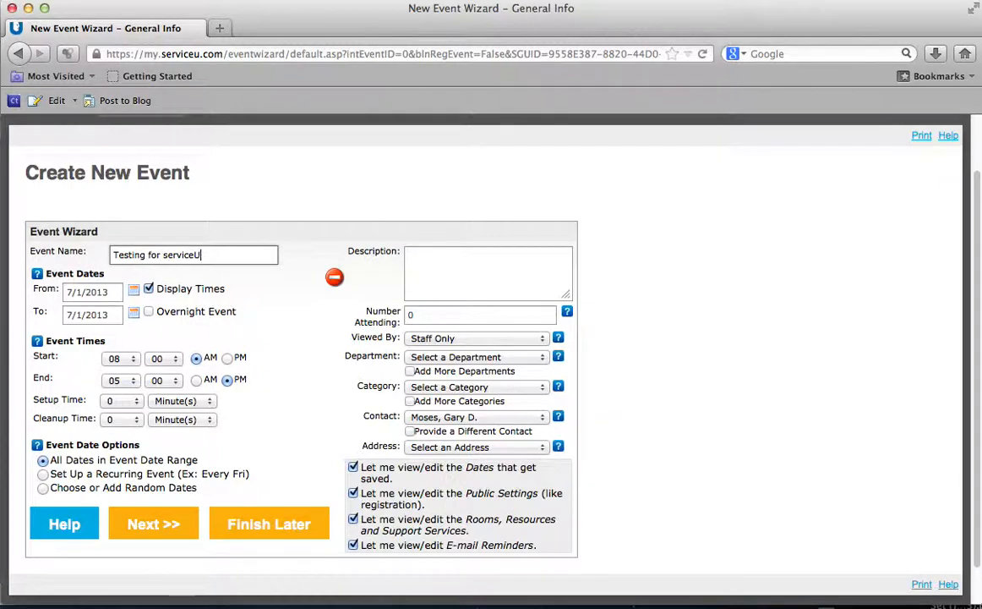
pyautogui.click(133, 292)
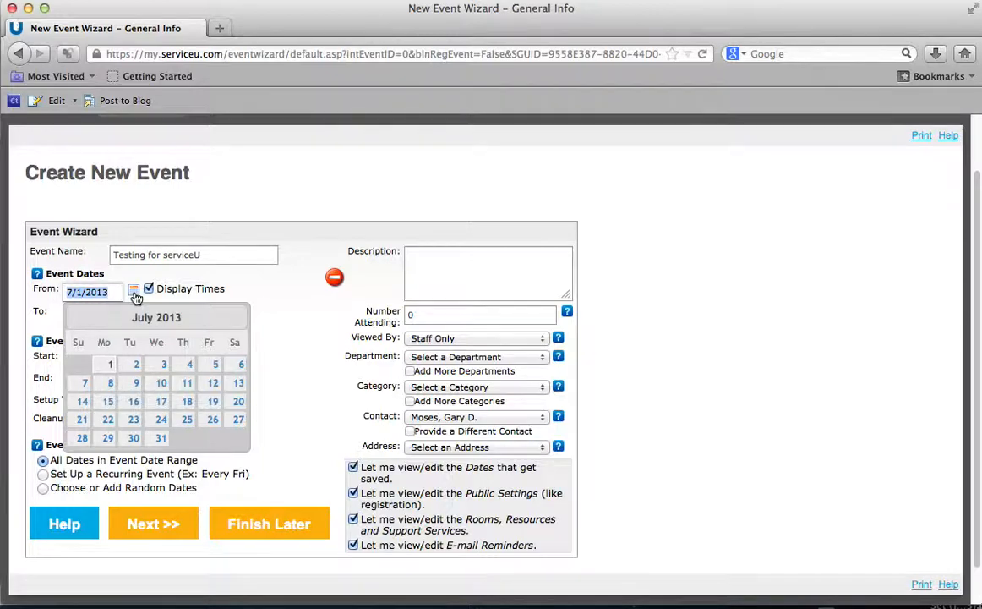
pyautogui.scroll(-1, 136, 298)
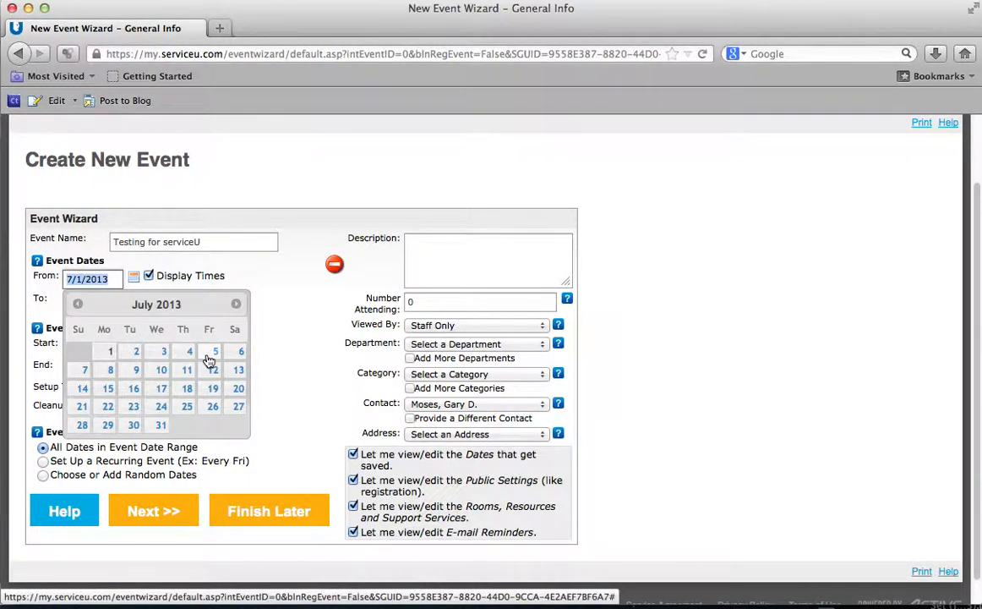
pyautogui.click(110, 370)
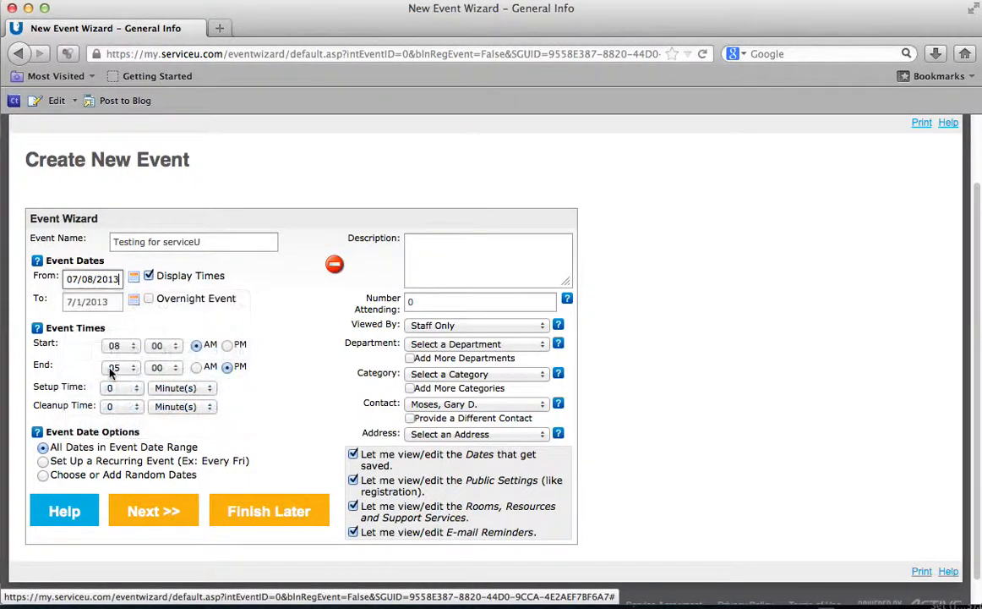
pyautogui.click(133, 301)
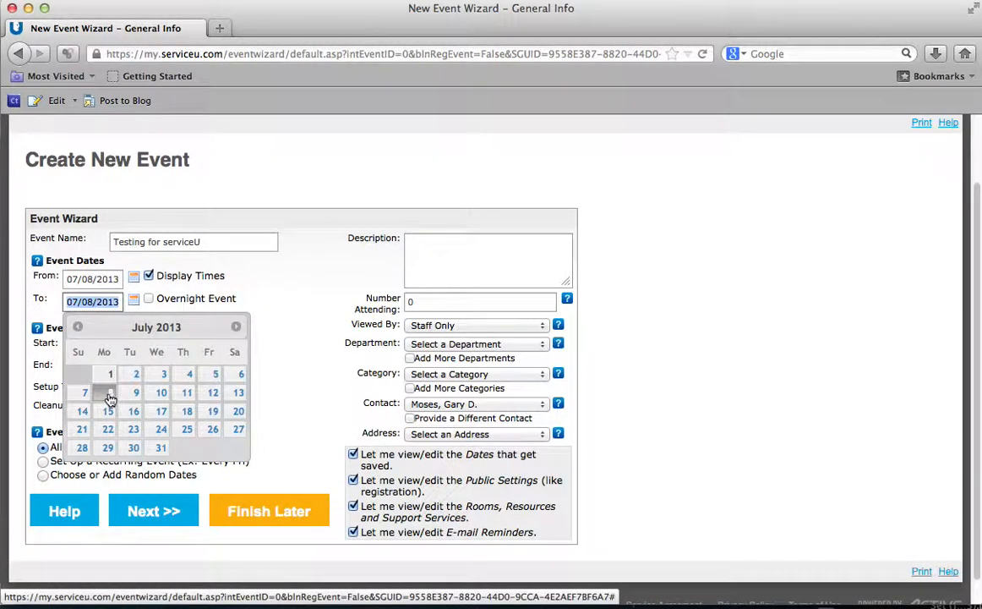
pyautogui.click(108, 395)
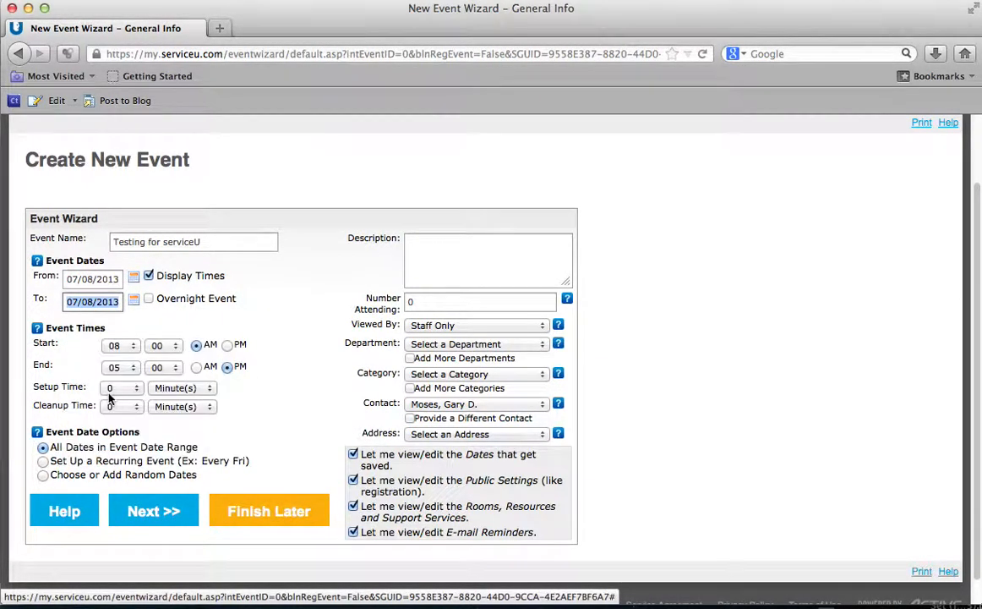
pyautogui.scroll(-1, 211, 309)
# Step: Set the event to start at 07:00 PM and end at 09:00 PM
pyautogui.click(131, 342)
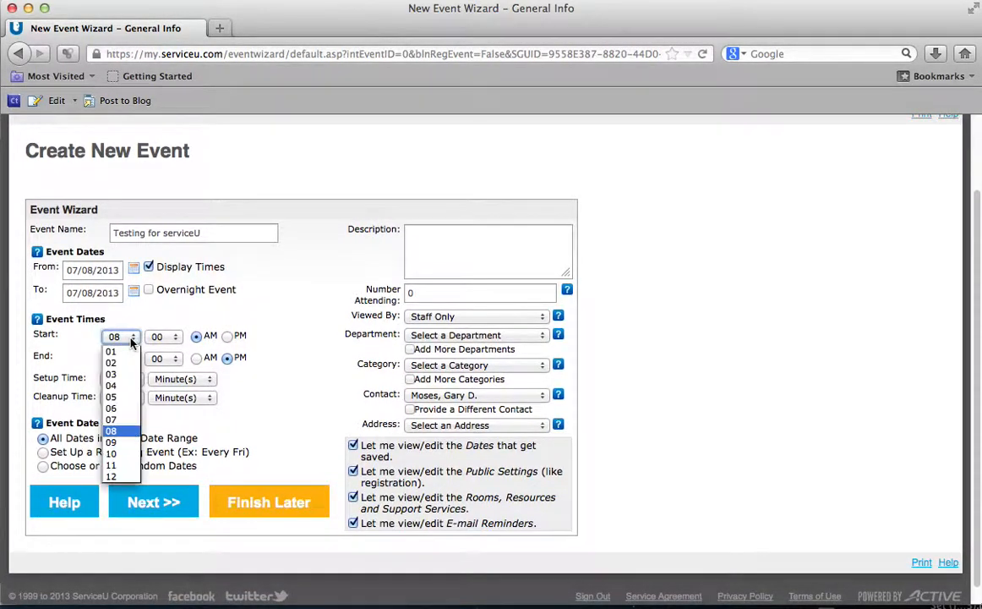
pyautogui.click(118, 419)
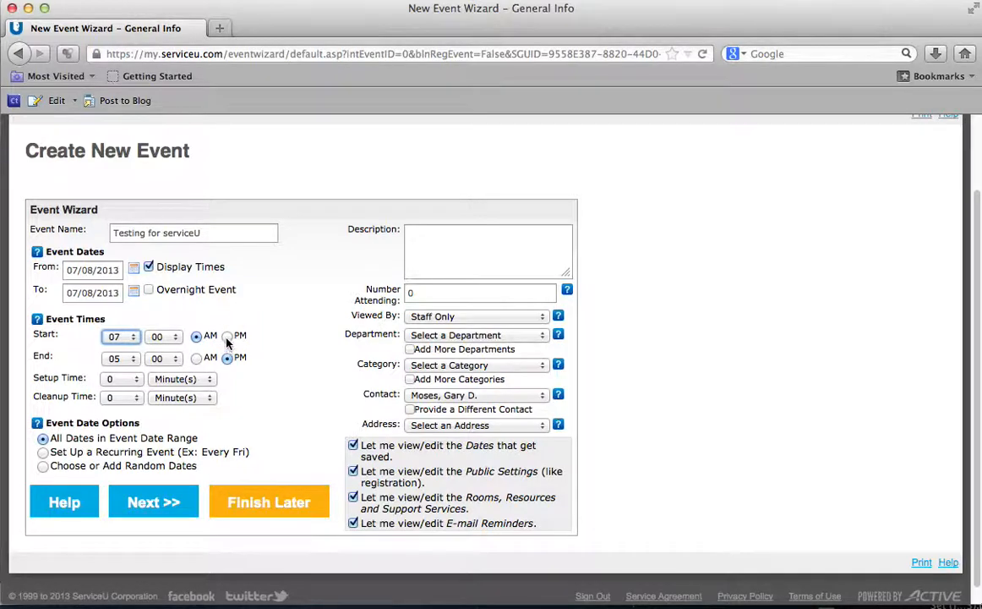
pyautogui.click(226, 337)
pyautogui.click(131, 360)
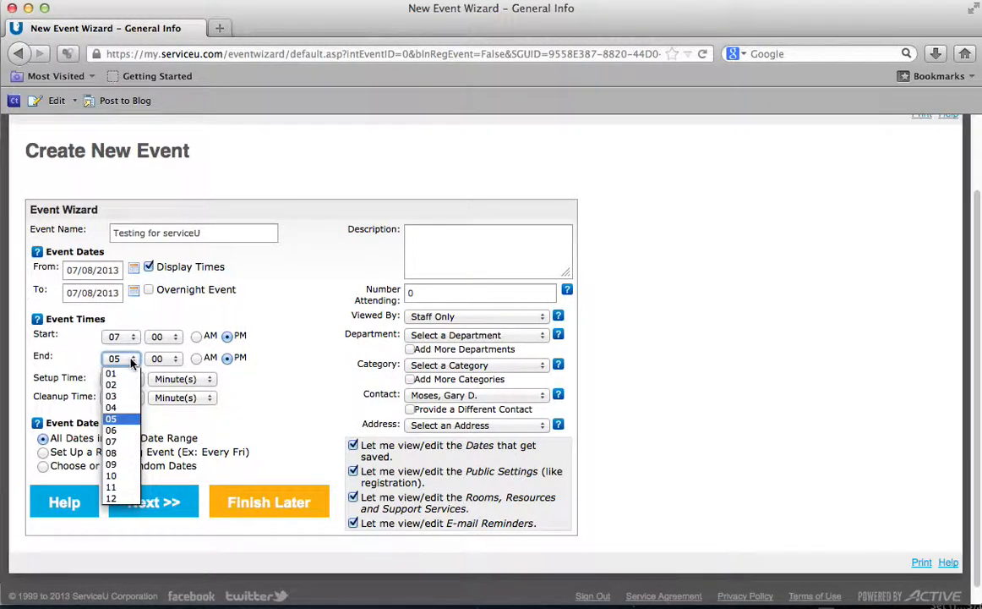
pyautogui.click(120, 464)
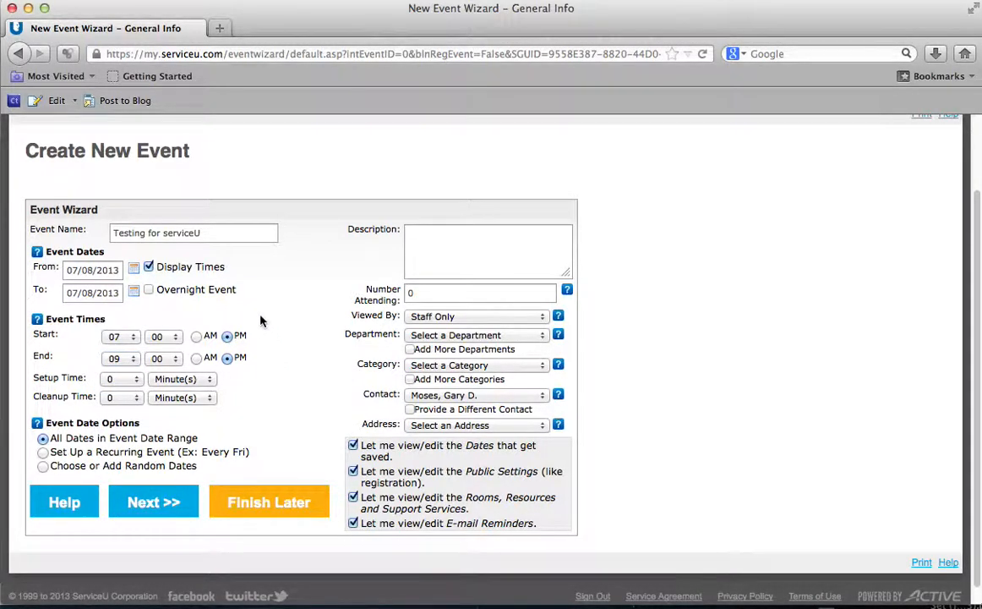
# Step: Set Setup Time and Cleanup Time to 30 minutes each
pyautogui.click(138, 378)
pyautogui.scroll(-3, 125, 481)
pyautogui.scroll(-4, 126, 480)
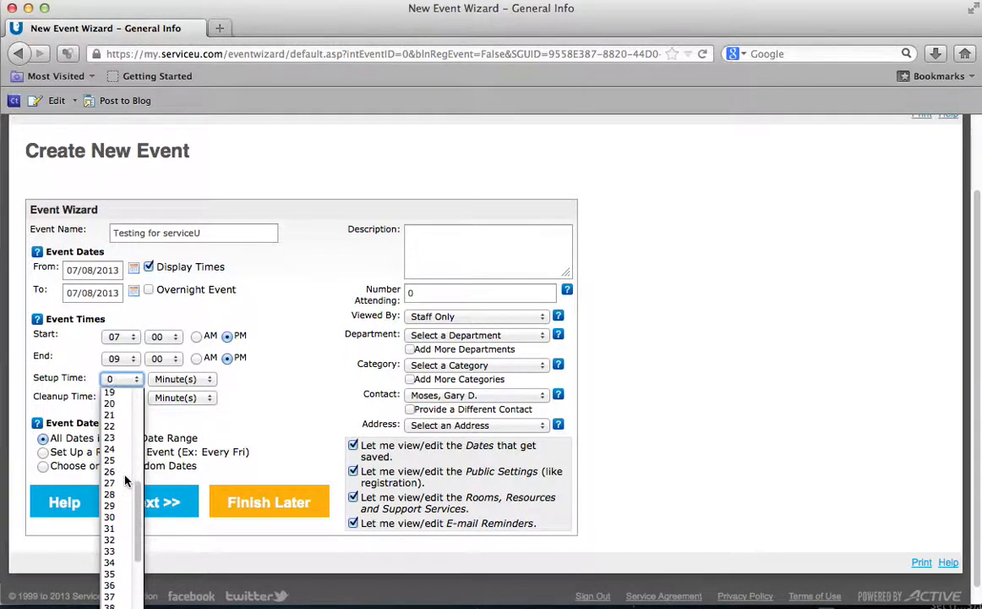
pyautogui.click(119, 499)
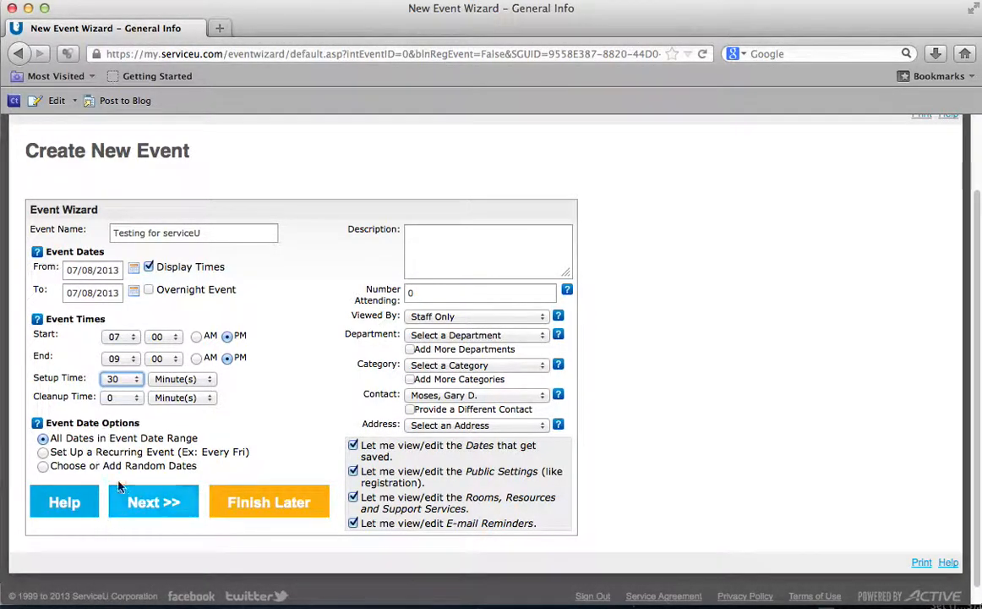
pyautogui.click(127, 398)
pyautogui.scroll(-4, 125, 451)
pyautogui.scroll(-3, 125, 456)
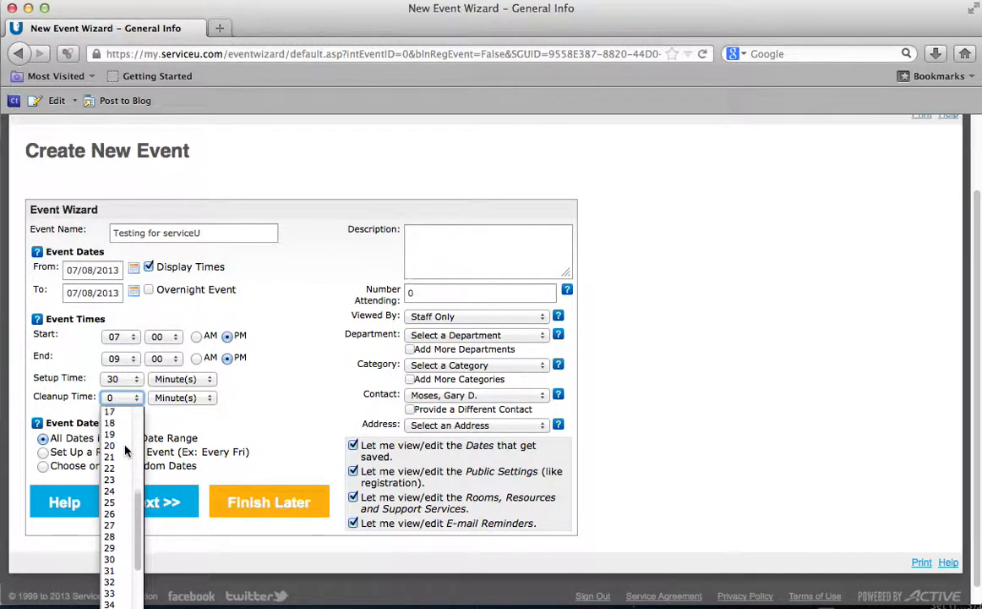
pyautogui.click(114, 525)
pyautogui.click(161, 420)
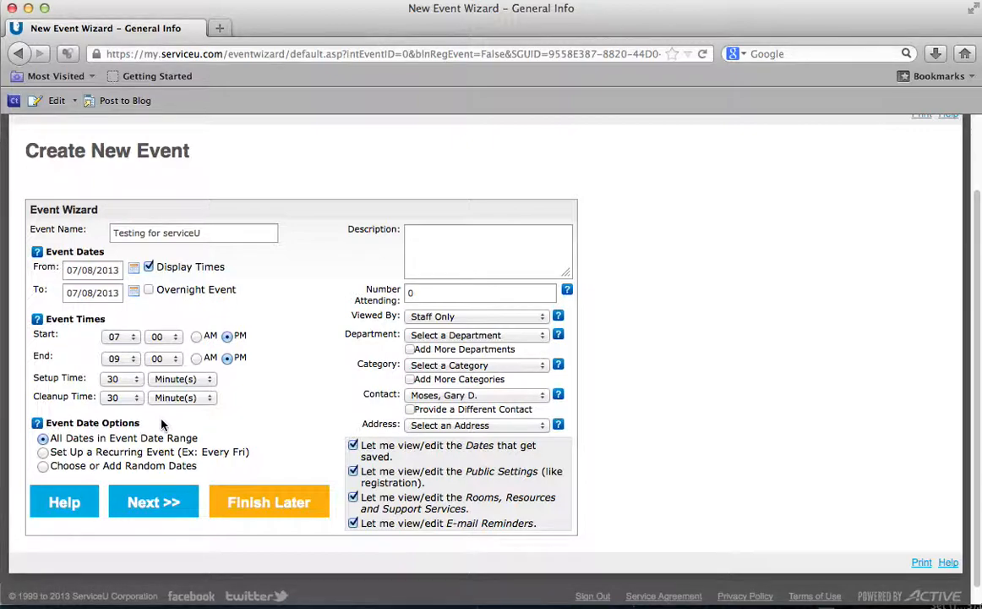
pyautogui.scroll(-1, 162, 425)
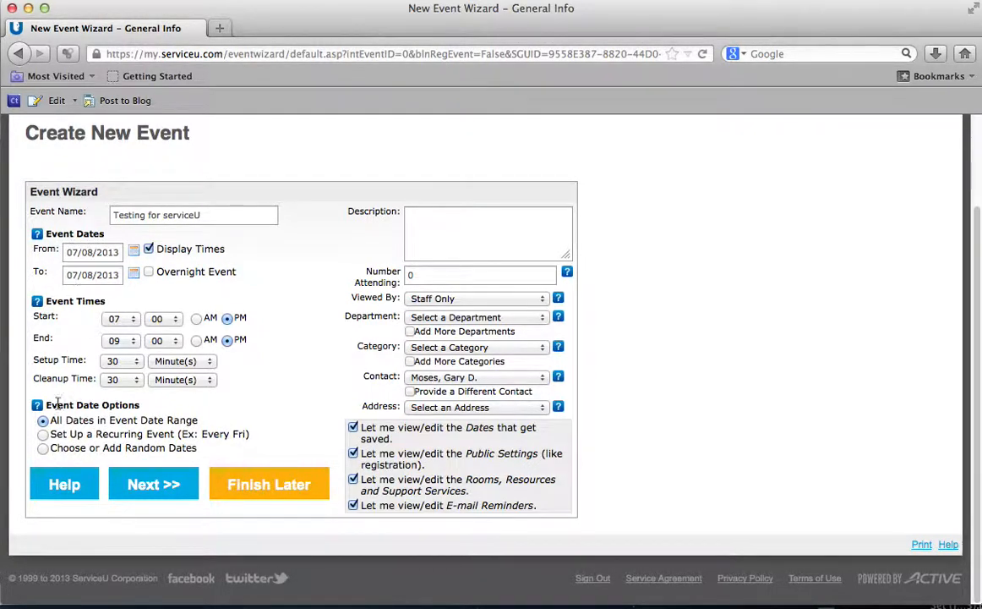
pyautogui.moveTo(122, 422)
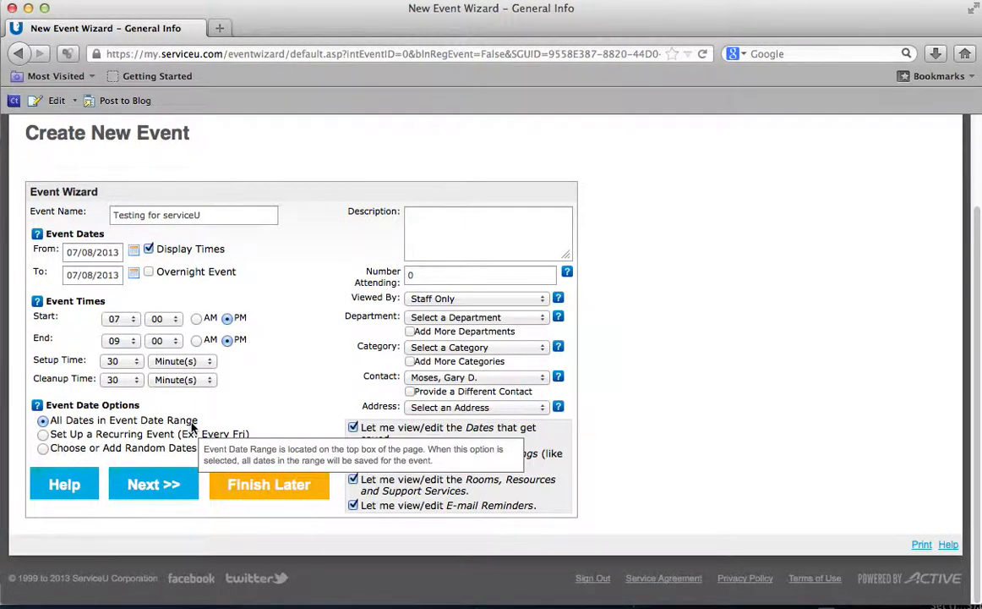
# Step: Make the event recurring and extend its end date to 08/26/2013
pyautogui.click(44, 433)
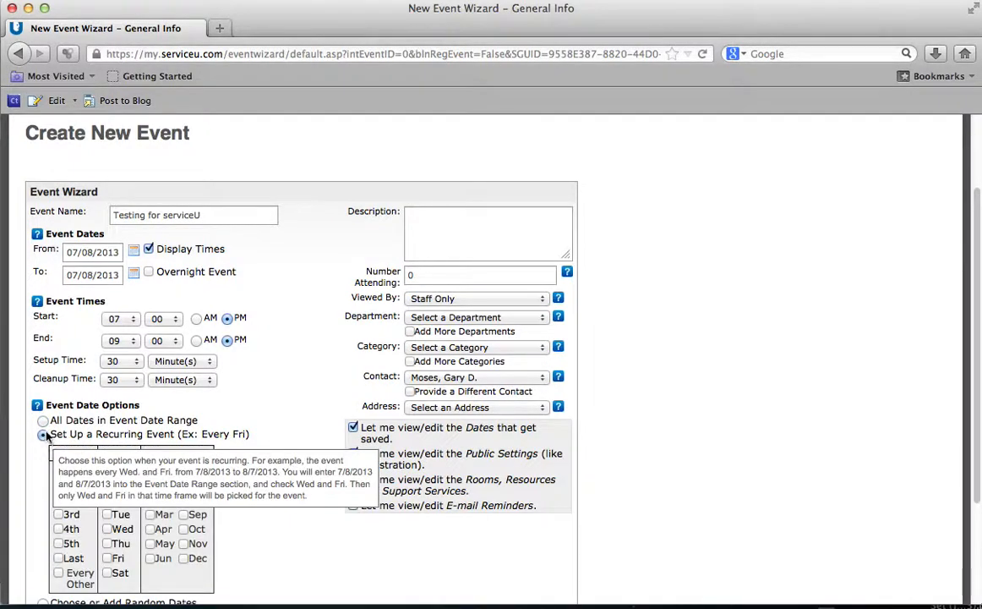
pyautogui.click(133, 275)
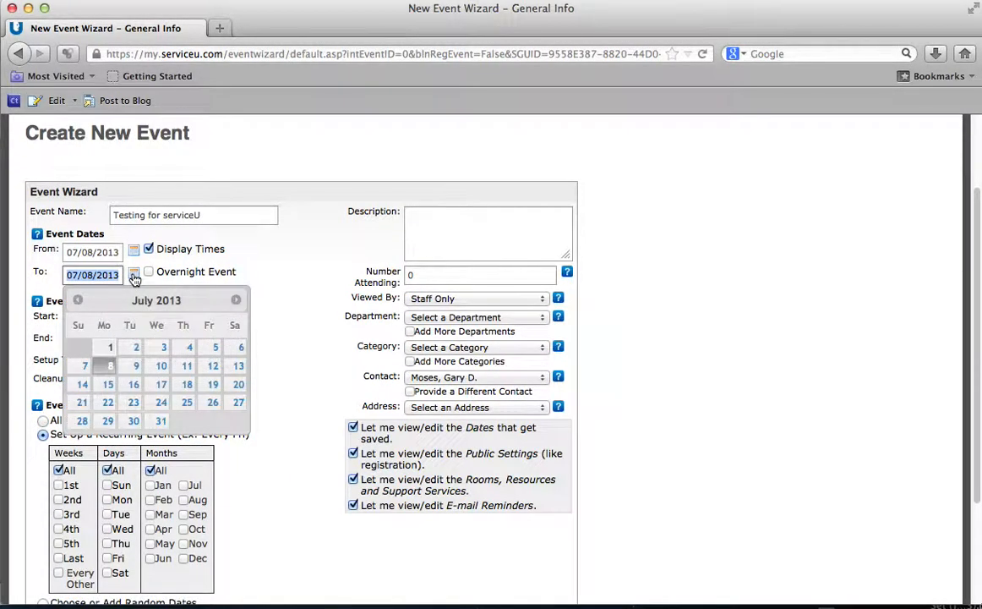
pyautogui.click(235, 300)
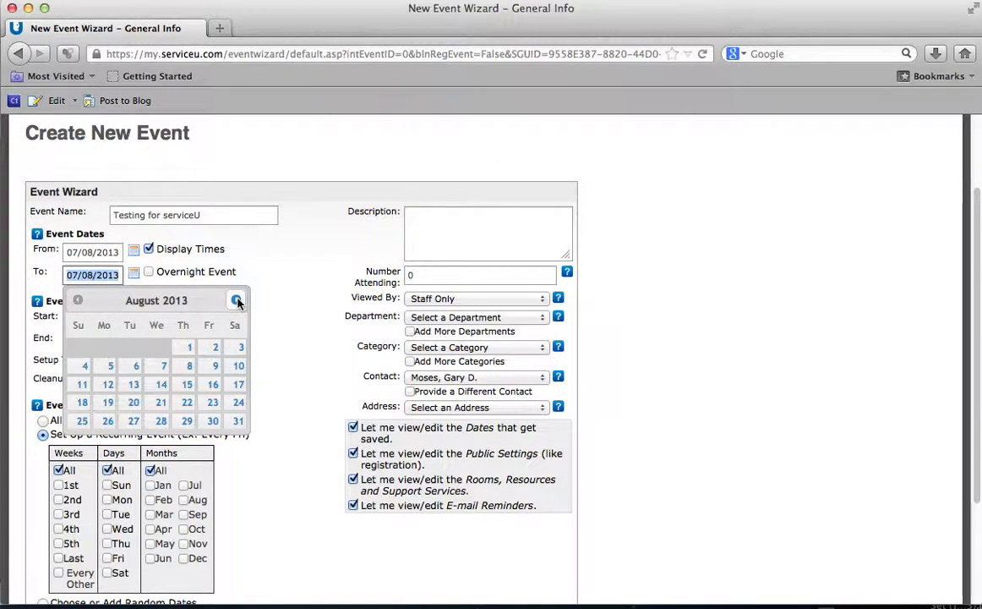
pyautogui.click(108, 421)
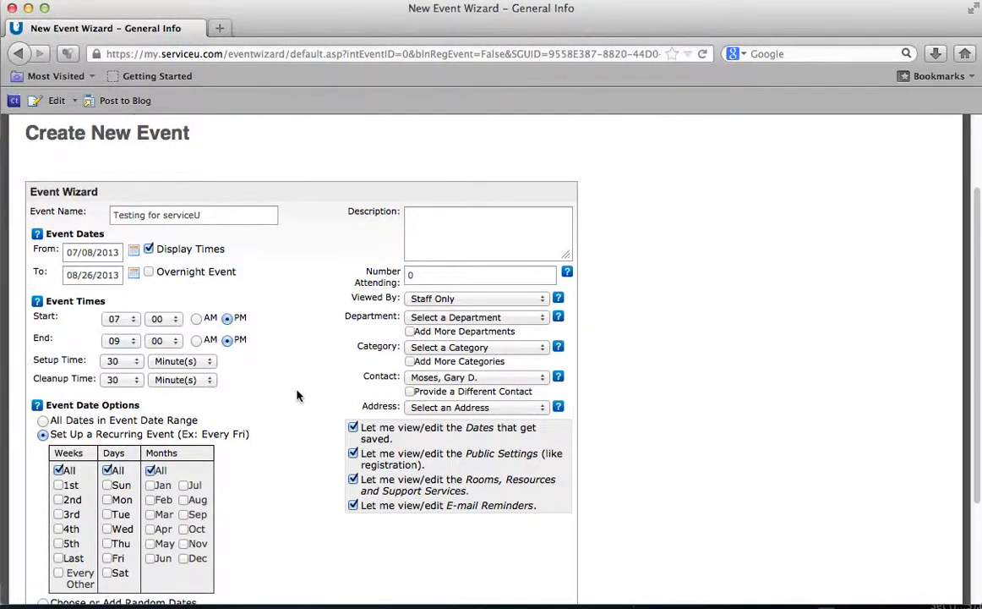
pyautogui.scroll(-2, 298, 395)
pyautogui.click(134, 205)
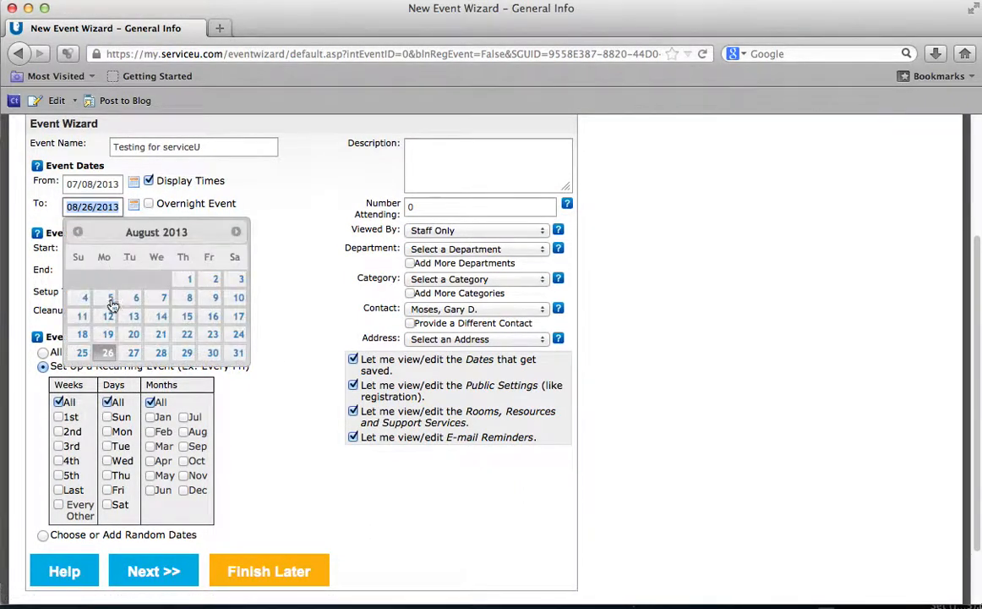
pyautogui.click(287, 292)
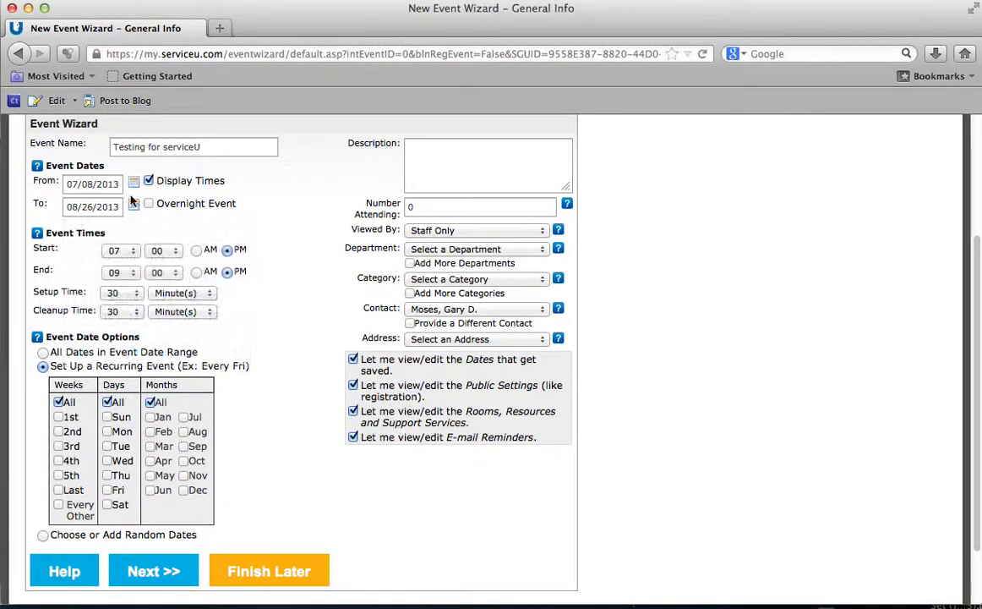
pyautogui.click(134, 183)
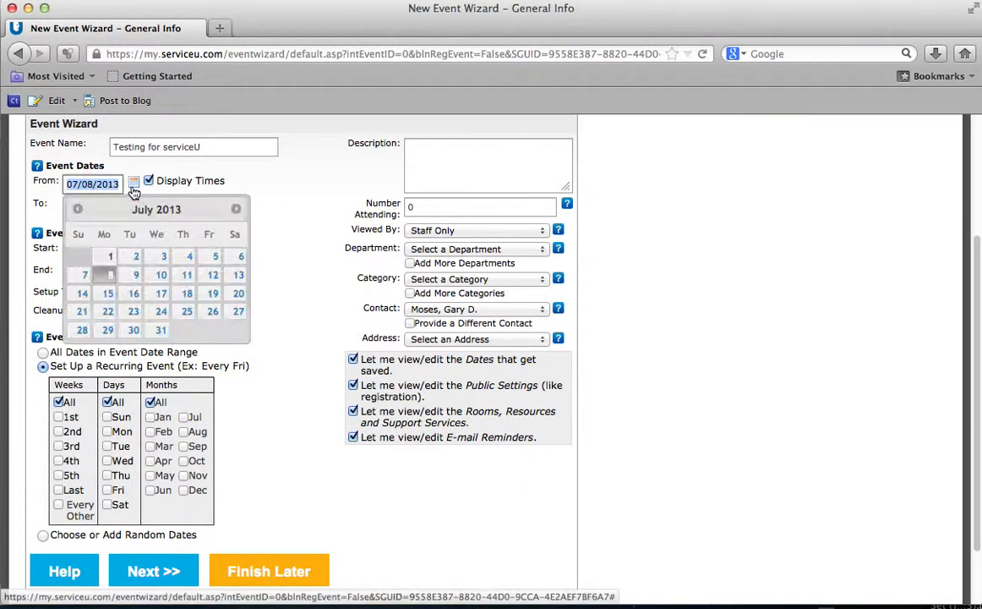
pyautogui.click(286, 262)
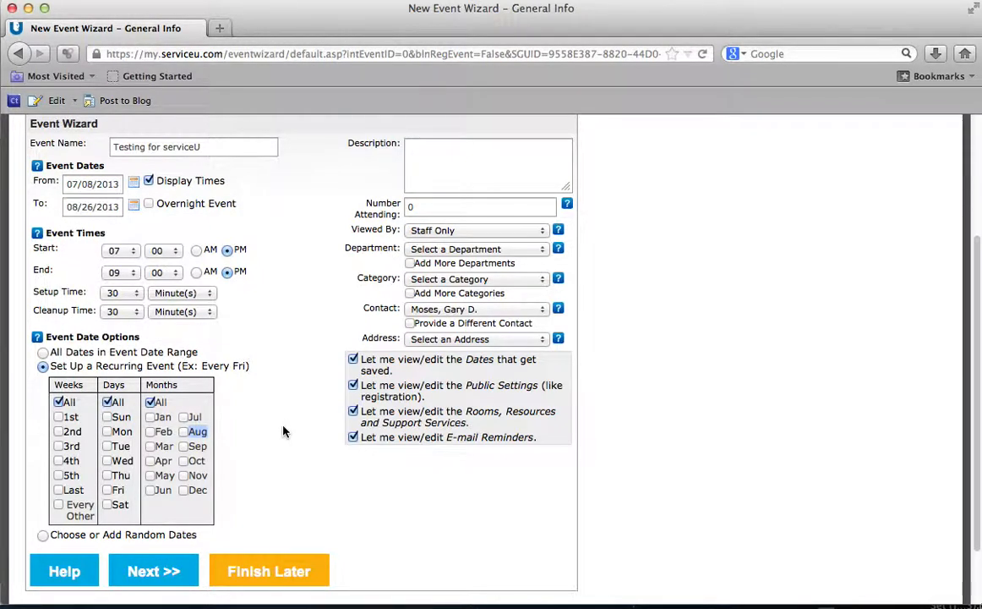
# Step: Try limiting recurrence to July and August, the 1st week, and Mondays
pyautogui.moveTo(89, 373)
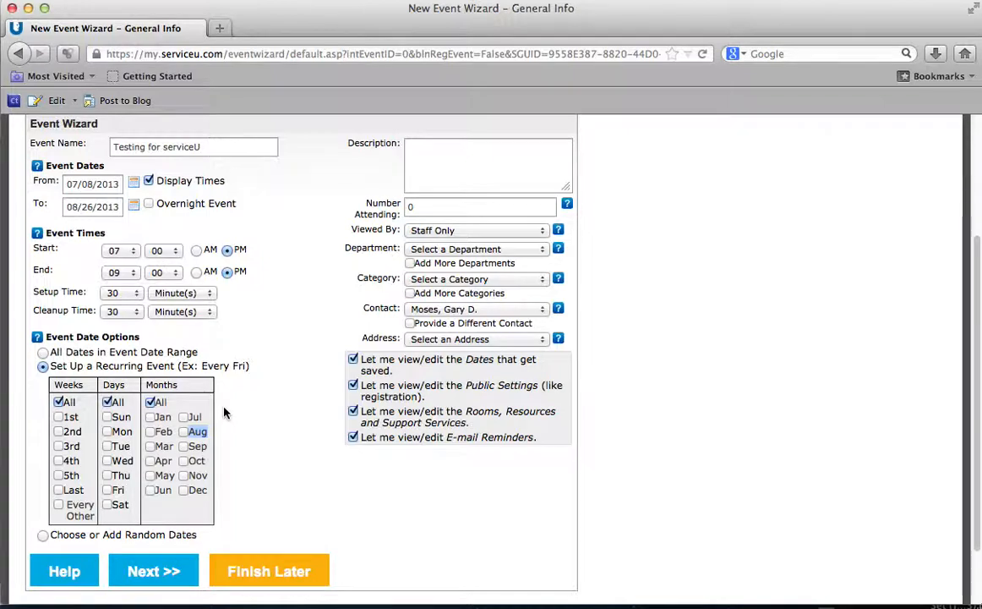
pyautogui.click(183, 417)
pyautogui.click(184, 432)
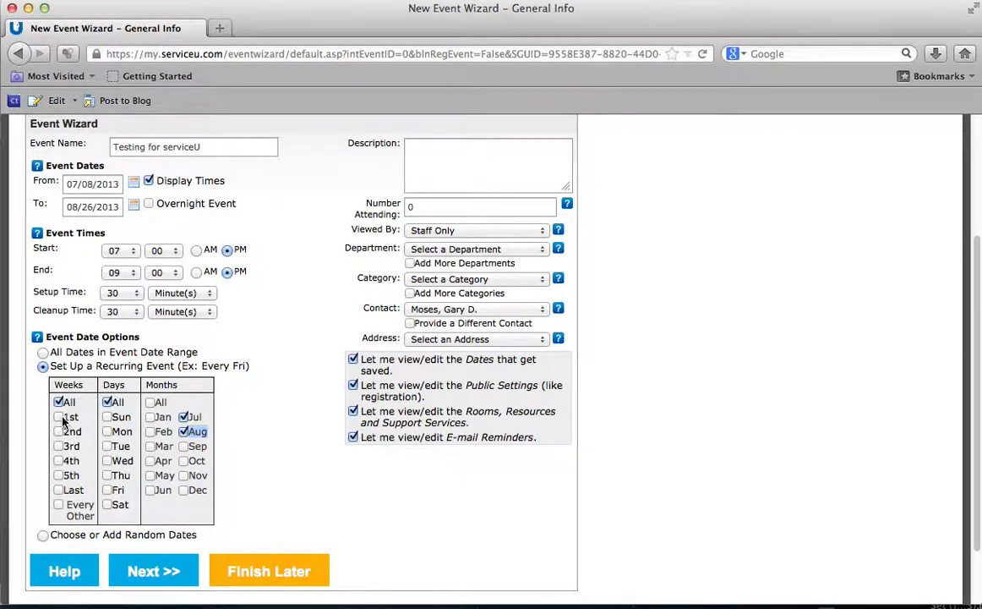
pyautogui.click(59, 417)
pyautogui.click(108, 432)
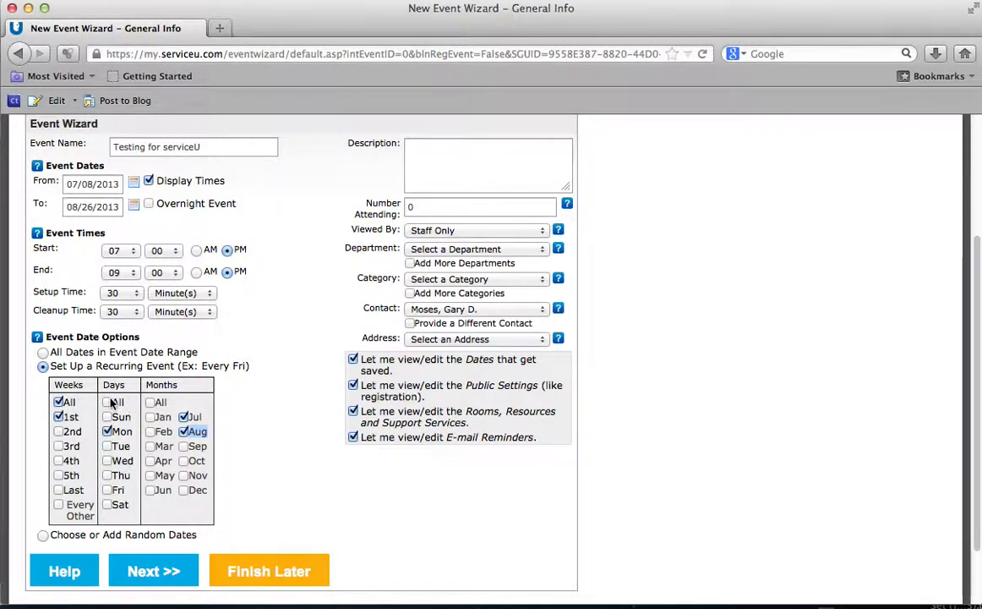
# Step: Restore the recurrence to all weeks, all days and all months
pyautogui.click(109, 403)
pyautogui.click(152, 404)
pyautogui.click(109, 432)
pyautogui.click(59, 416)
pyautogui.click(151, 403)
pyautogui.click(108, 403)
pyautogui.click(58, 402)
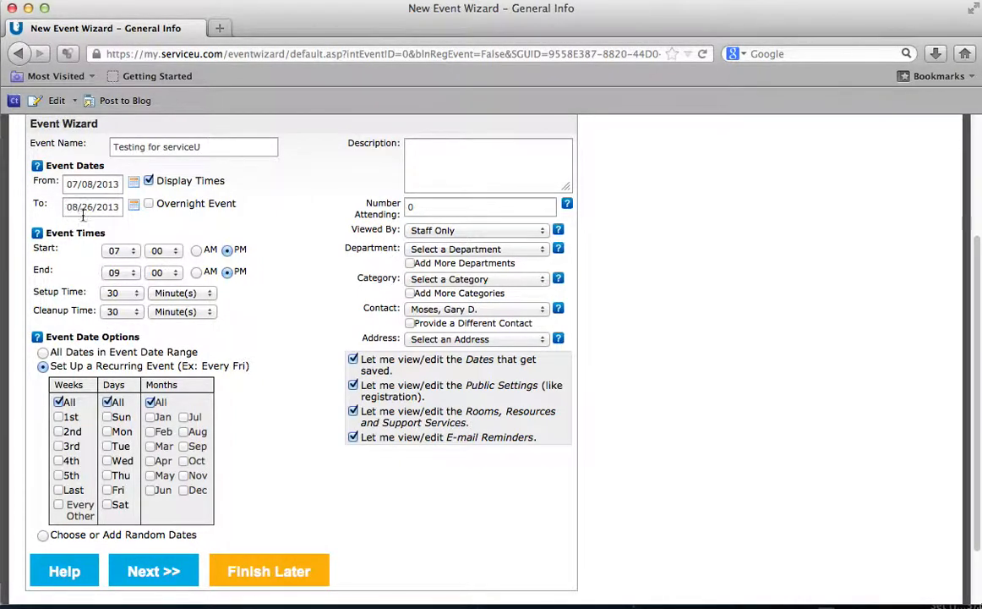
# Step: Pick July 8 and August 26 as random dates, then revert to All Dates in Event Date Range
pyautogui.click(42, 536)
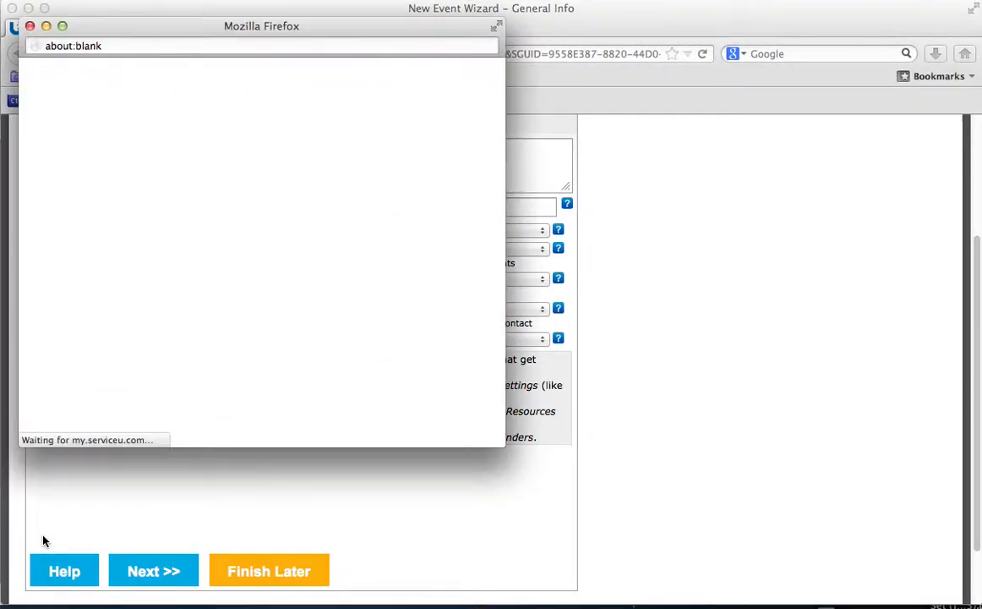
pyautogui.moveTo(191, 32); pyautogui.dragTo(467, 24)
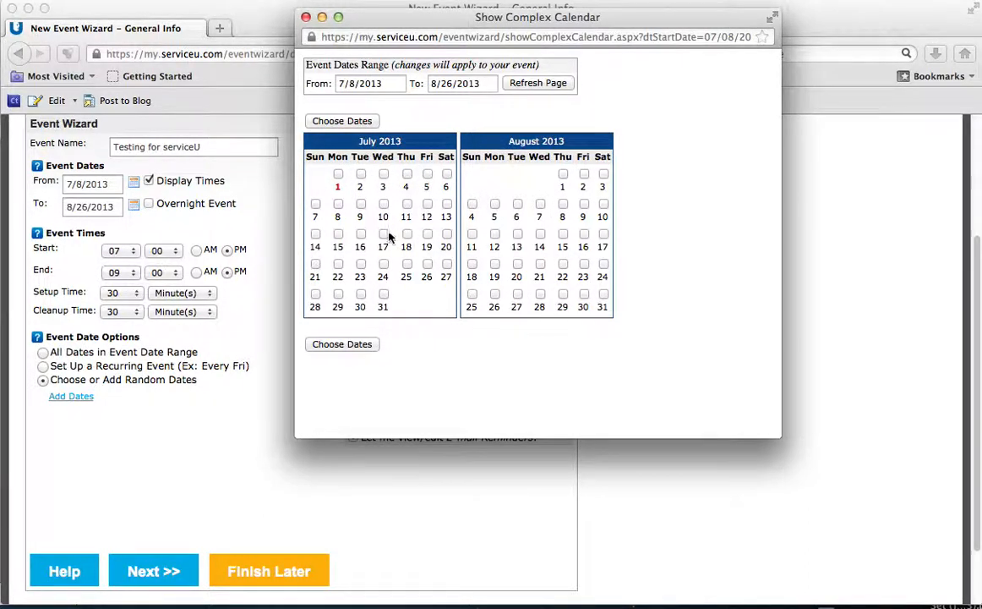
pyautogui.click(338, 205)
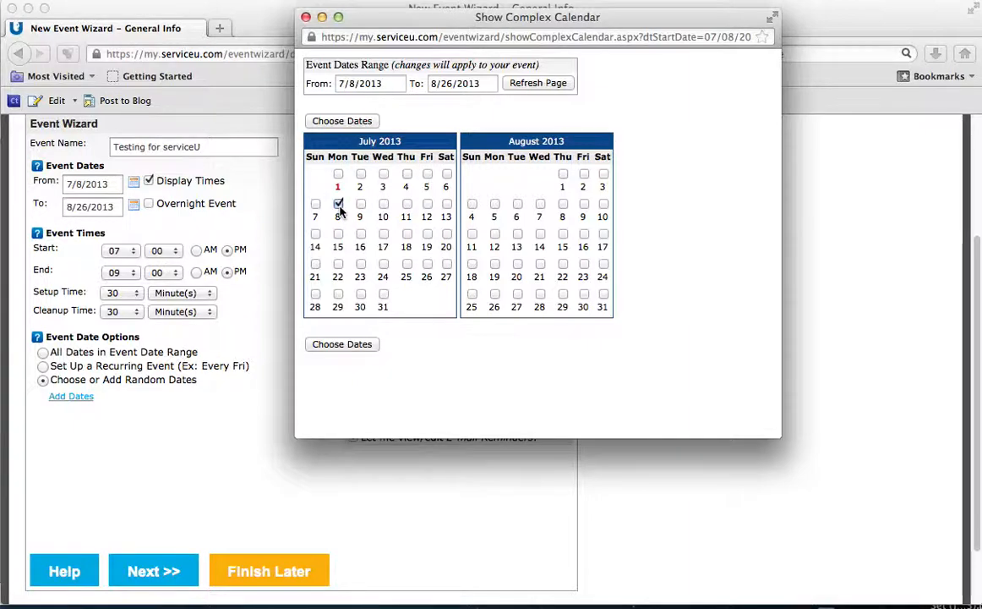
pyautogui.click(496, 296)
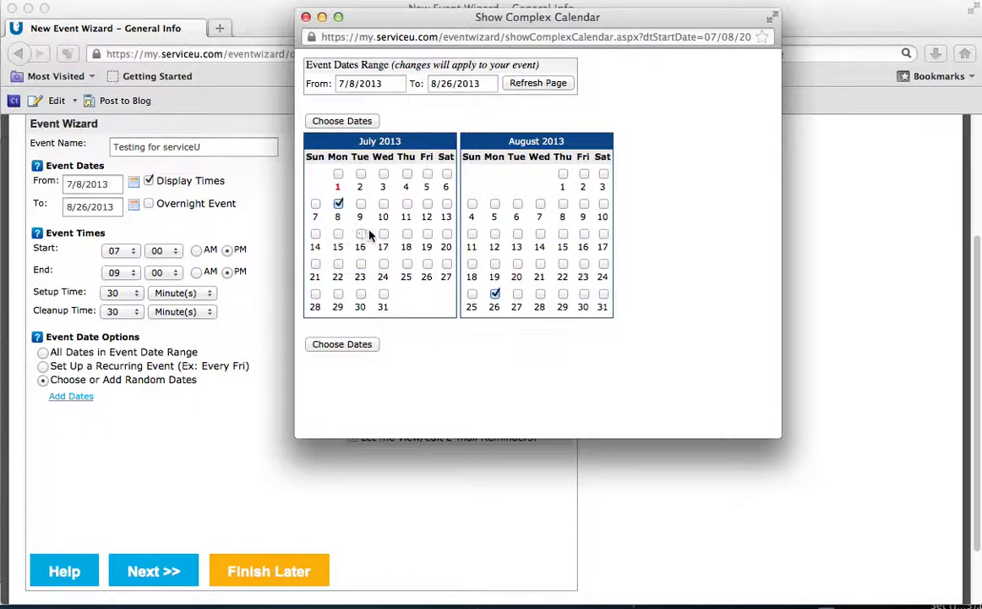
pyautogui.click(338, 203)
pyautogui.click(306, 16)
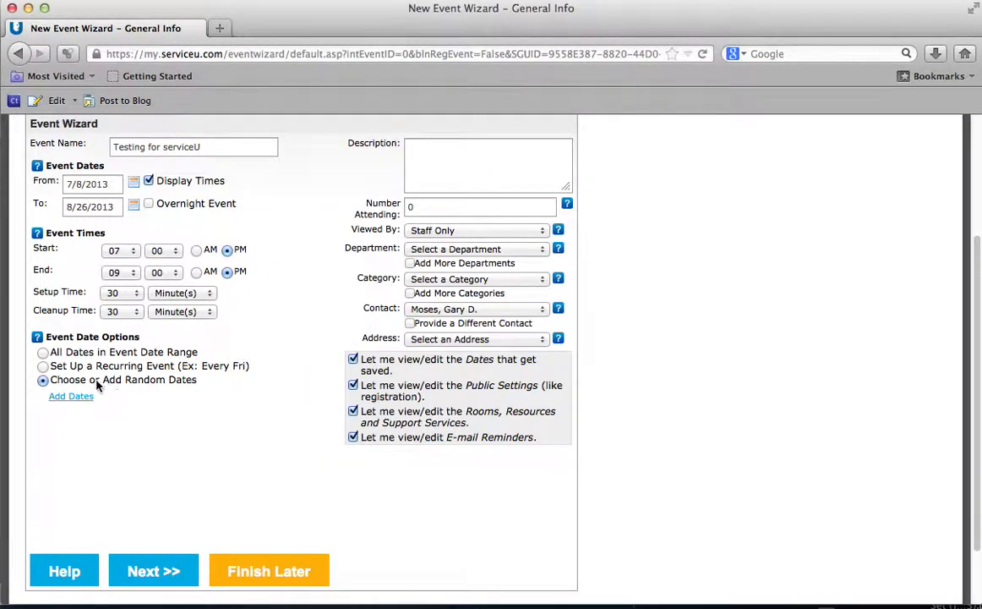
pyautogui.click(43, 352)
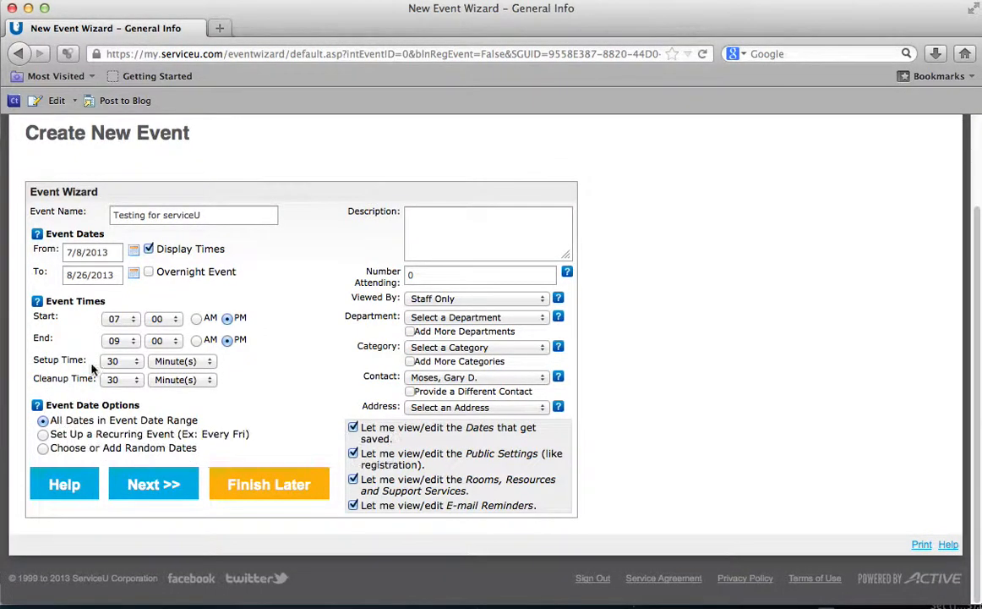
# Step: Change the event's To date back to 07/08/2013
pyautogui.click(133, 273)
pyautogui.click(78, 301)
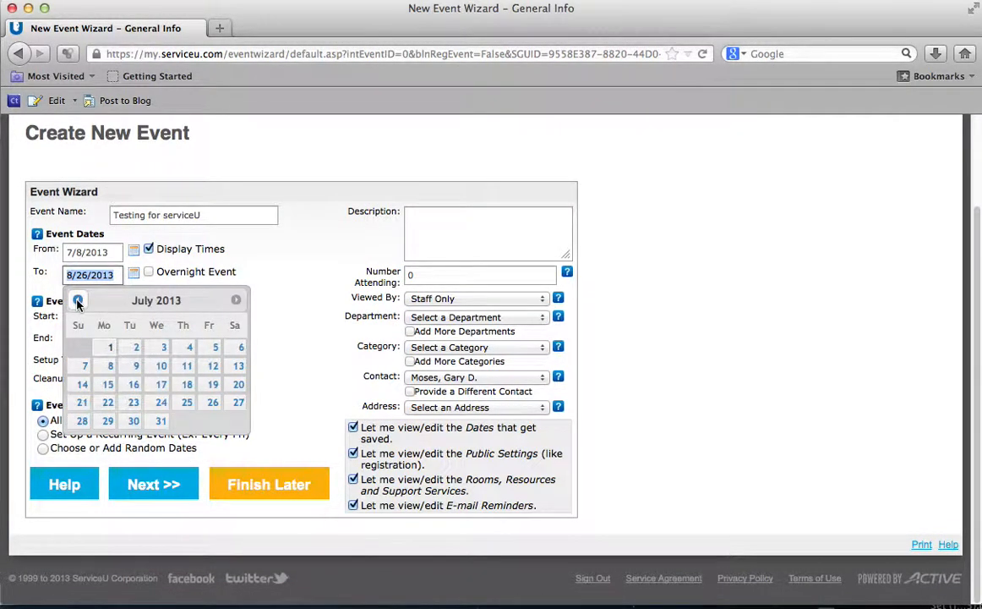
pyautogui.click(108, 366)
pyautogui.click(414, 227)
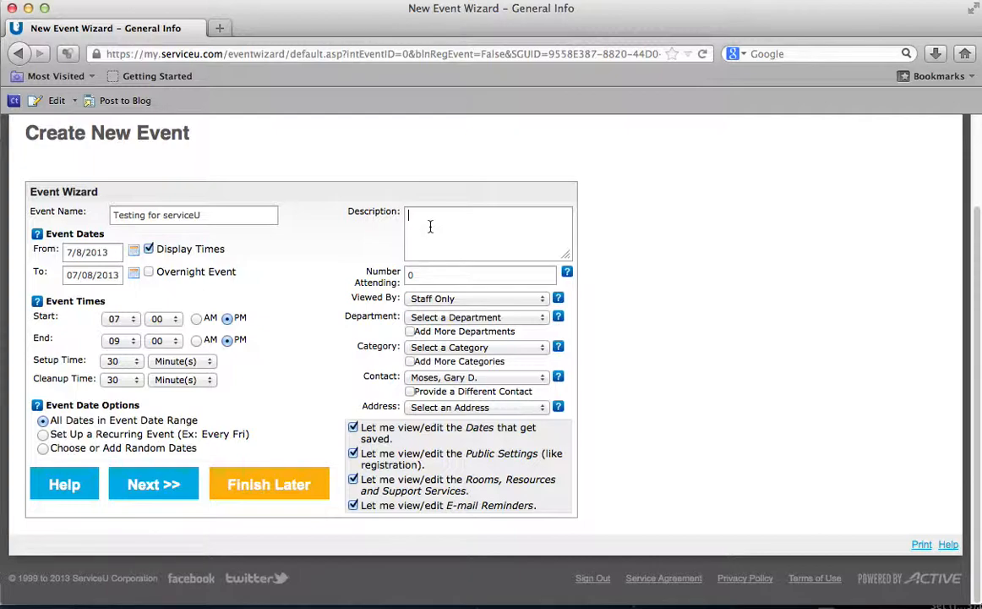
# Step: Enter the description 'Testing for serviceU Training' and 6 as the number attending
pyautogui.write('Testing for serviceU Training')
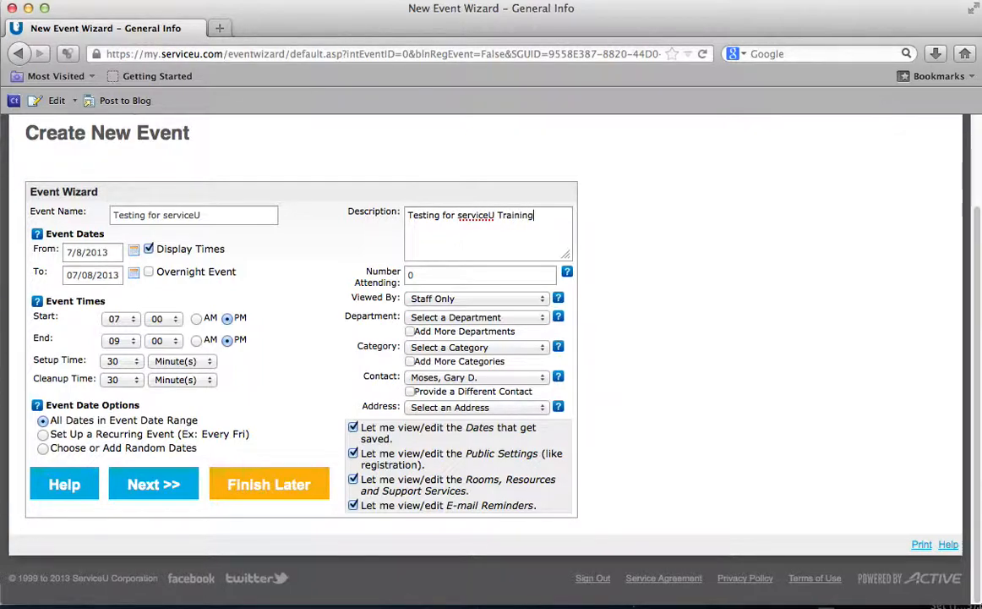
pyautogui.click(438, 273)
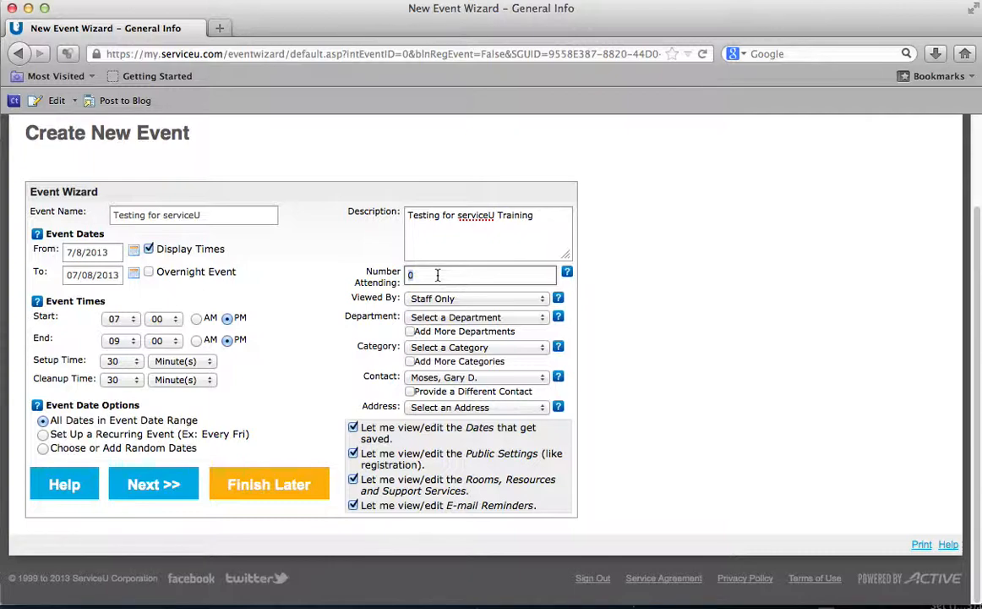
pyautogui.write('6')
pyautogui.doubleClick(414, 274)
# Step: Set the event's Viewed By option to Org Web Site
pyautogui.click(452, 300)
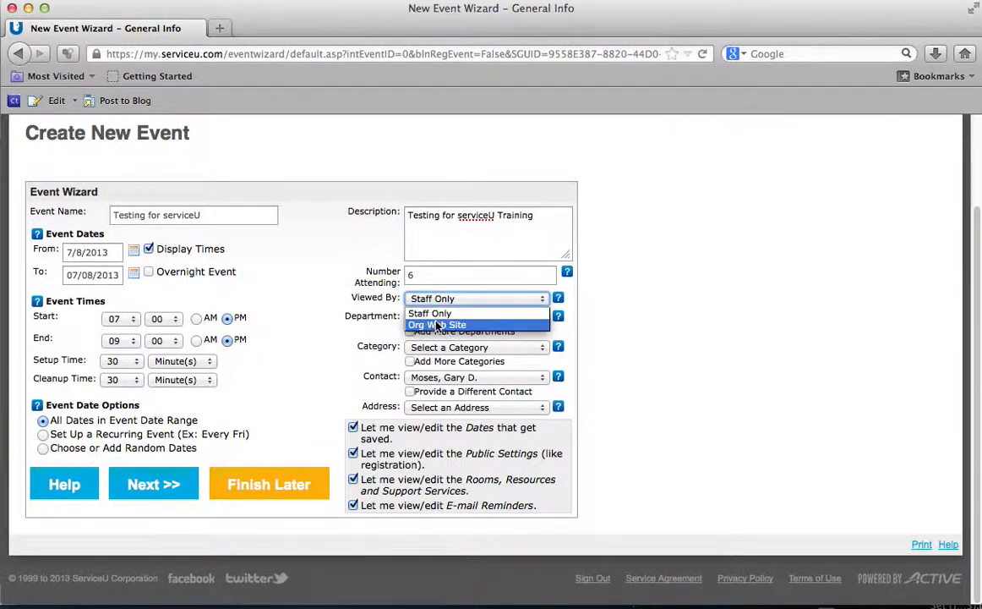
pyautogui.click(436, 324)
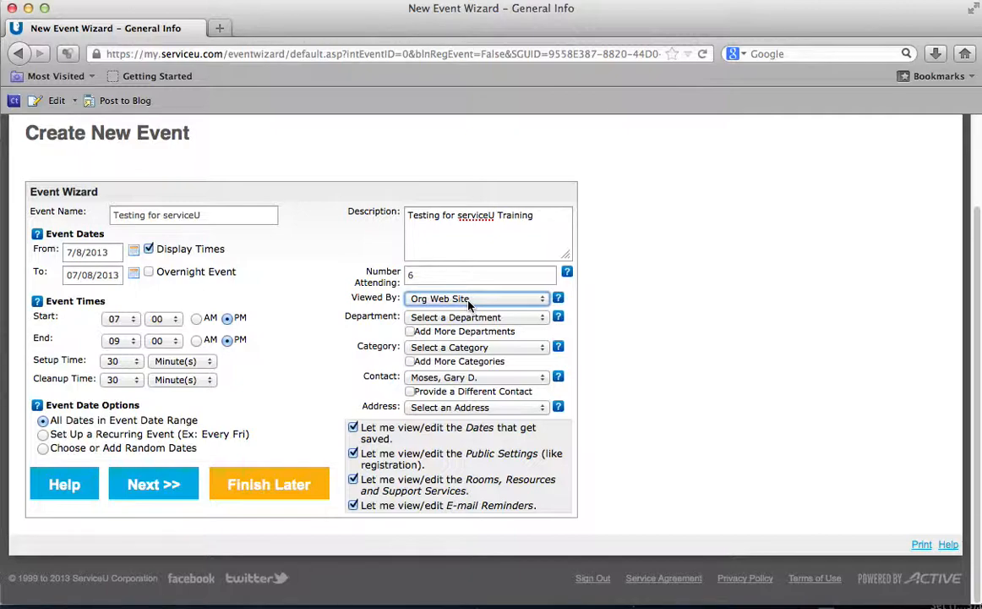
pyautogui.click(469, 302)
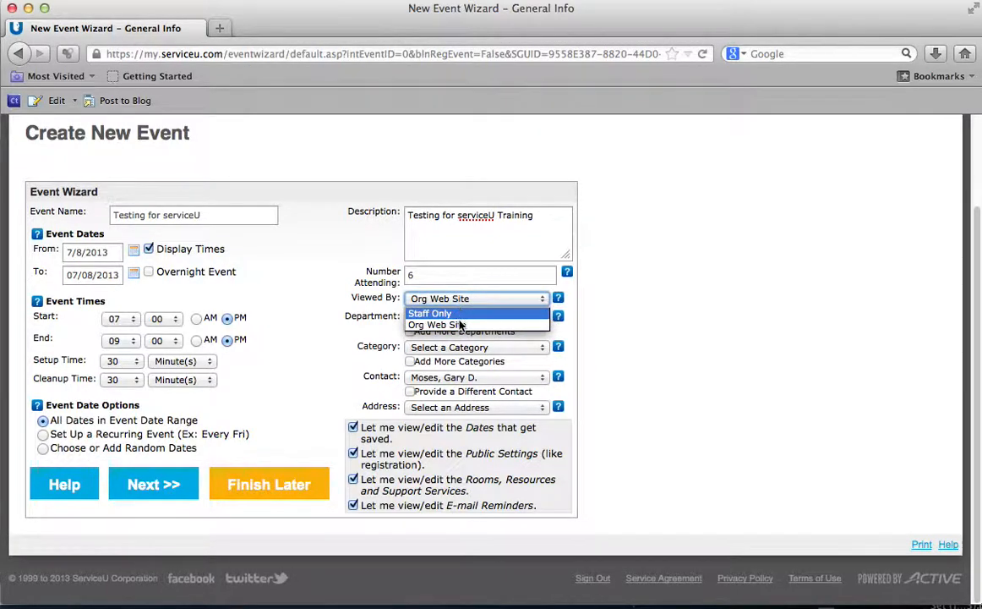
pyautogui.click(459, 327)
pyautogui.click(586, 304)
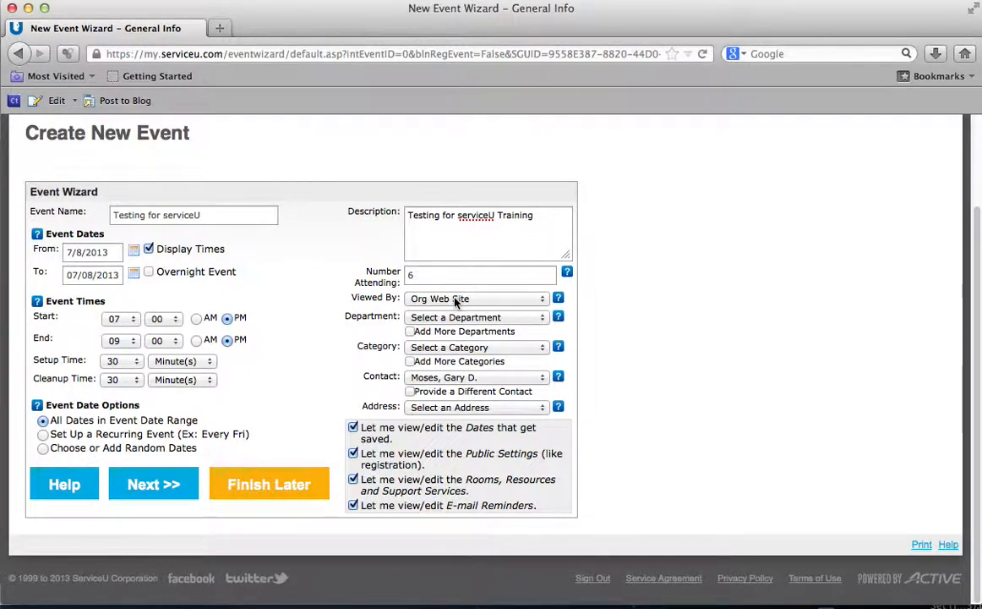
# Step: Choose Information Technology as the event's department
pyautogui.click(536, 318)
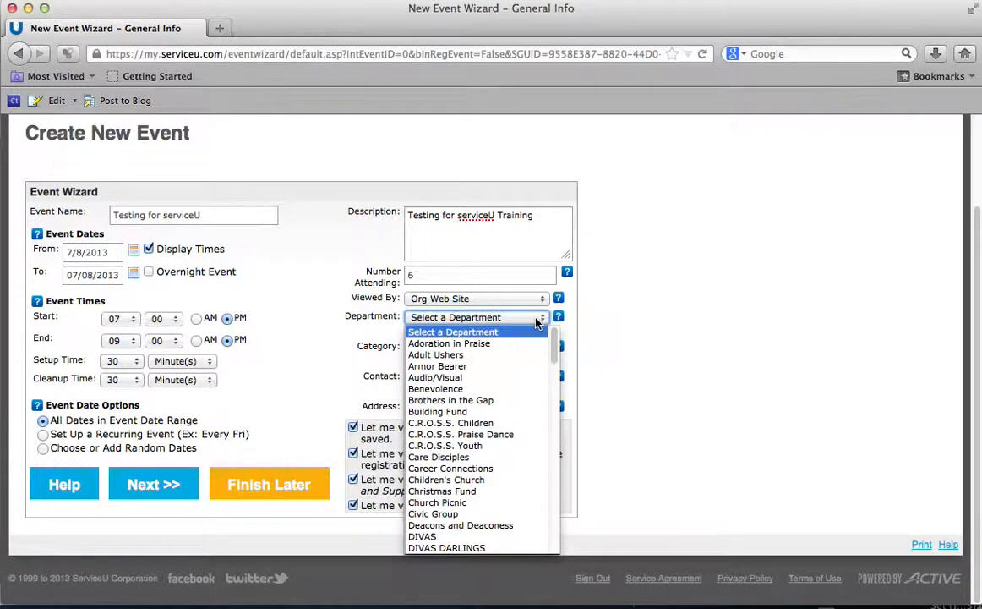
pyautogui.scroll(-6, 534, 372)
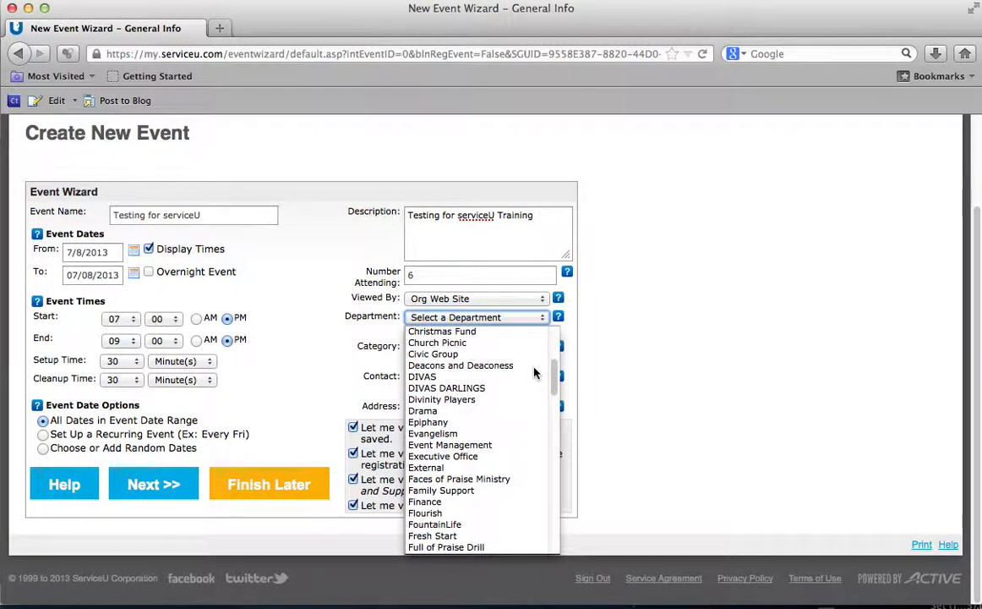
pyautogui.scroll(-2, 535, 372)
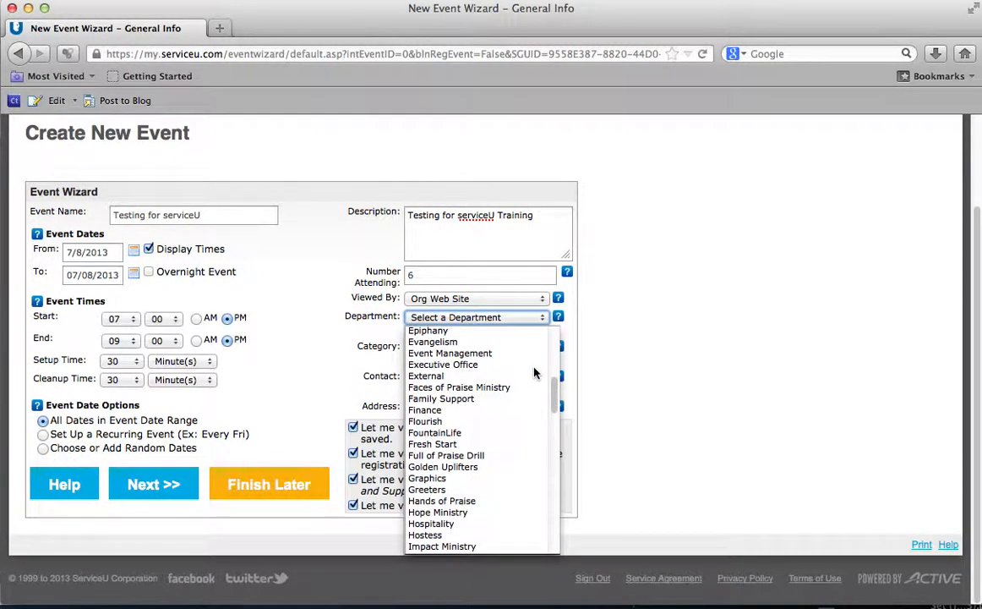
pyautogui.scroll(-3, 535, 372)
pyautogui.scroll(-3, 535, 372)
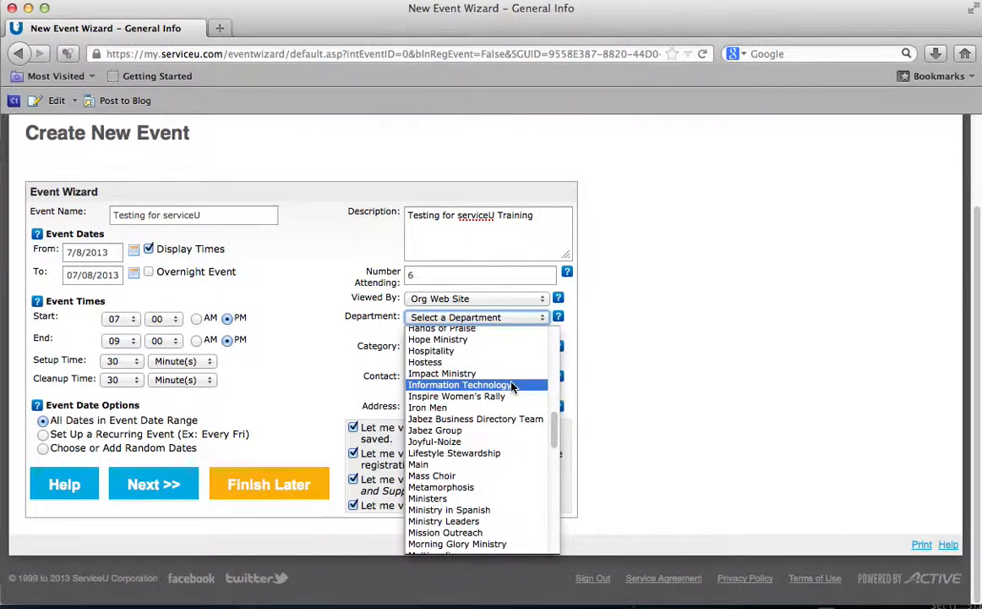
pyautogui.click(511, 385)
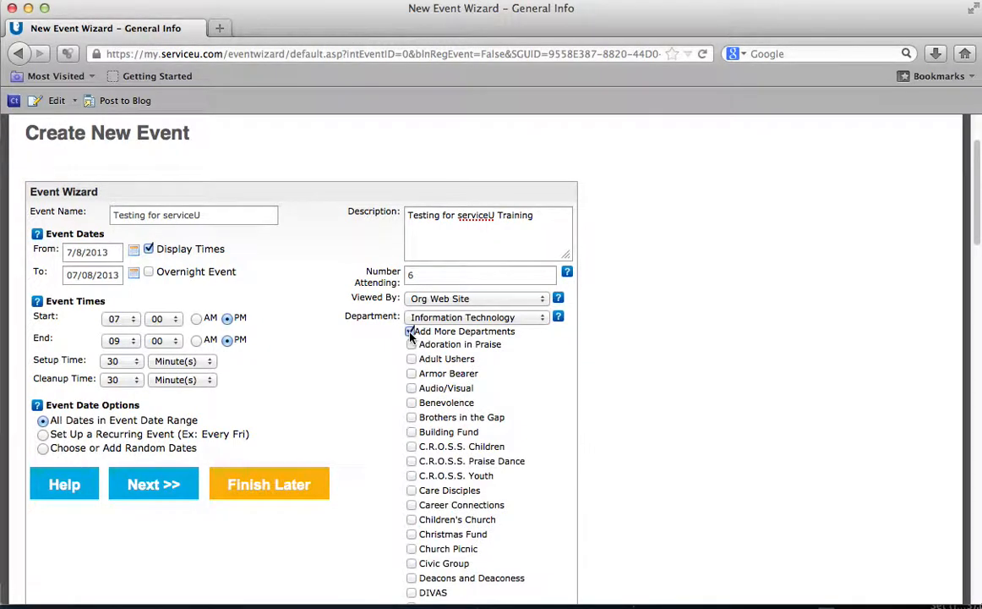
# Step: Tick then untick Adult Ushers, Armor Bearer and Audio/Visual, and turn off Add More Departments
pyautogui.click(412, 358)
pyautogui.click(411, 373)
pyautogui.click(412, 388)
pyautogui.click(411, 373)
pyautogui.click(412, 388)
pyautogui.click(412, 358)
pyautogui.click(412, 331)
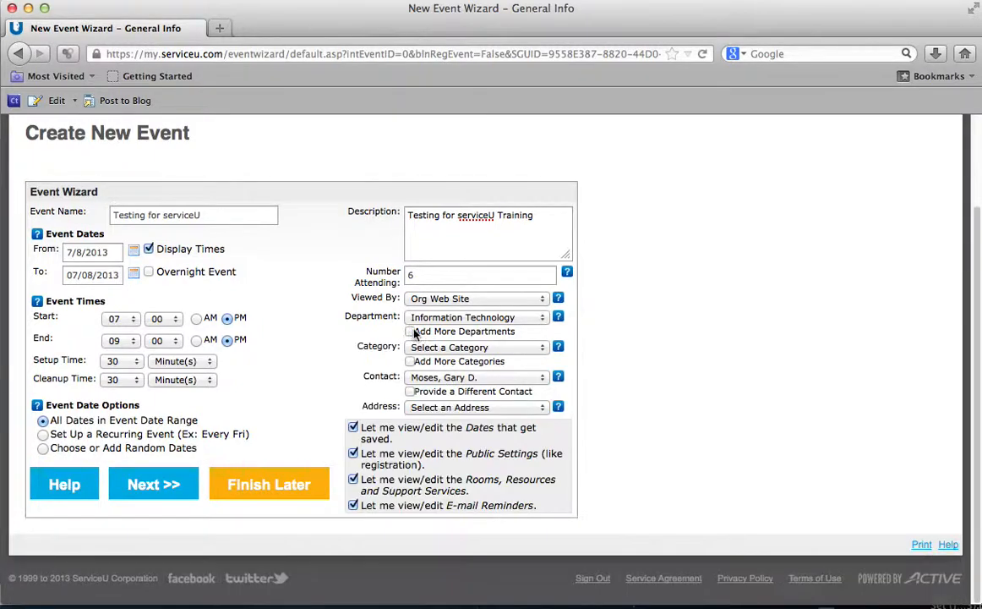
pyautogui.click(543, 349)
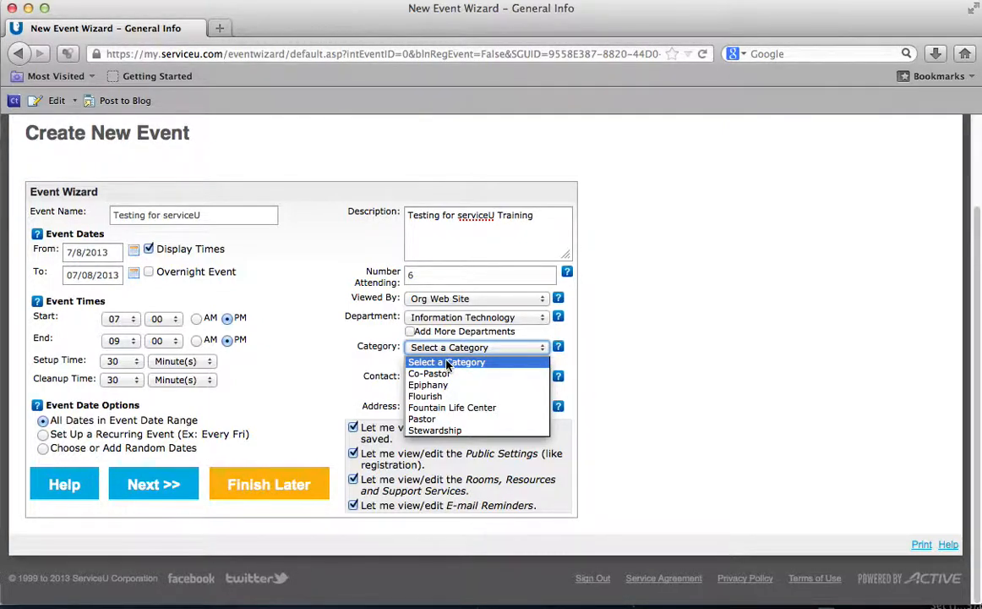
# Step: Leave the category unset and browse the contact list, keeping the current contact
pyautogui.click(586, 357)
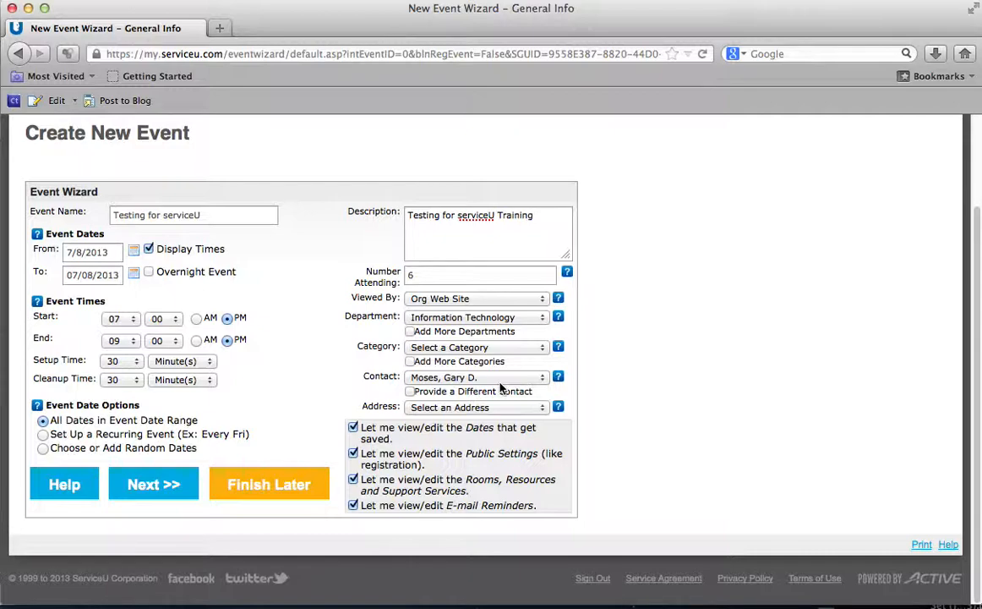
pyautogui.click(499, 377)
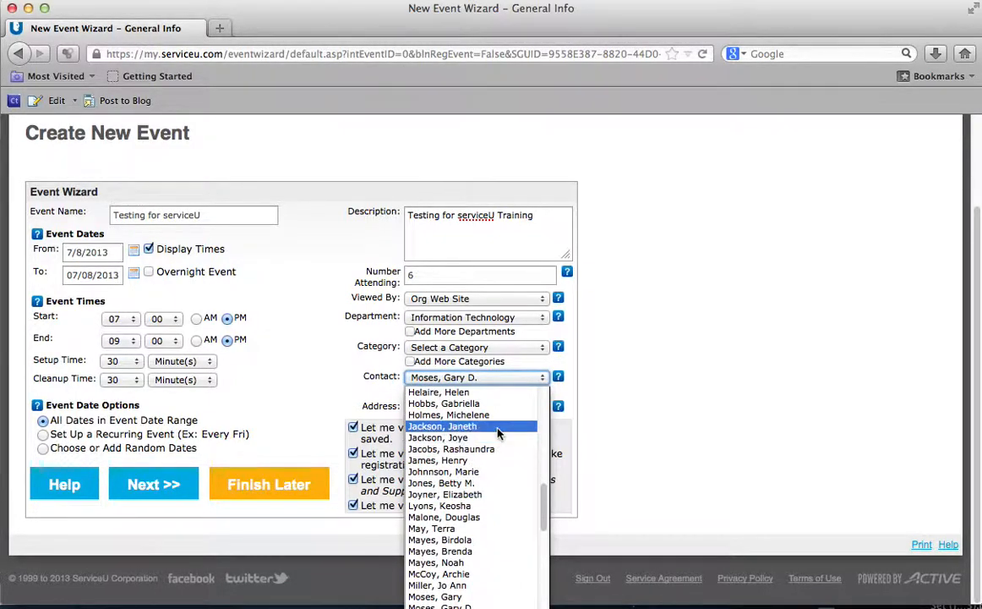
pyautogui.scroll(-5, 488, 440)
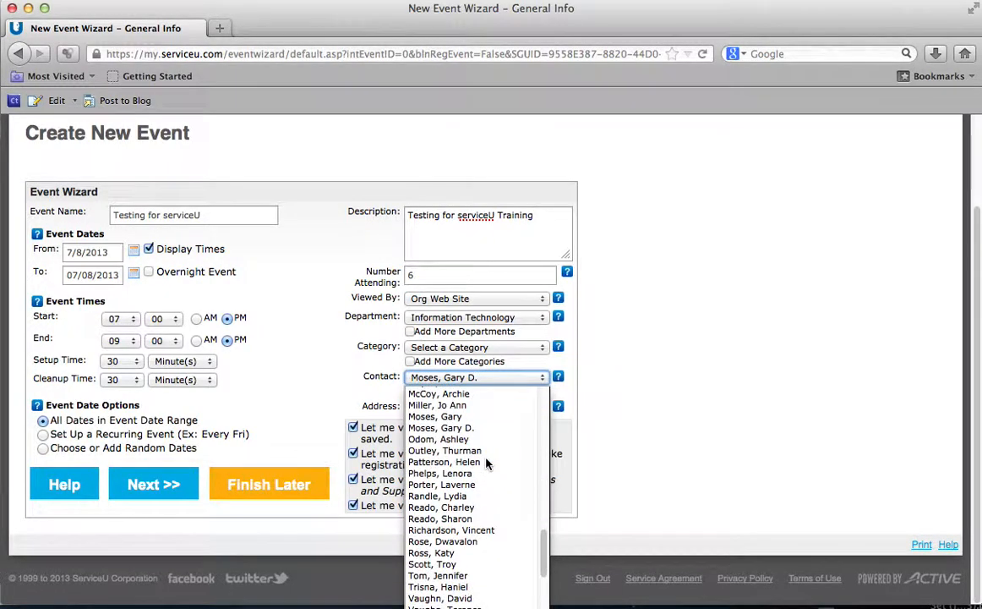
pyautogui.scroll(3, 487, 456)
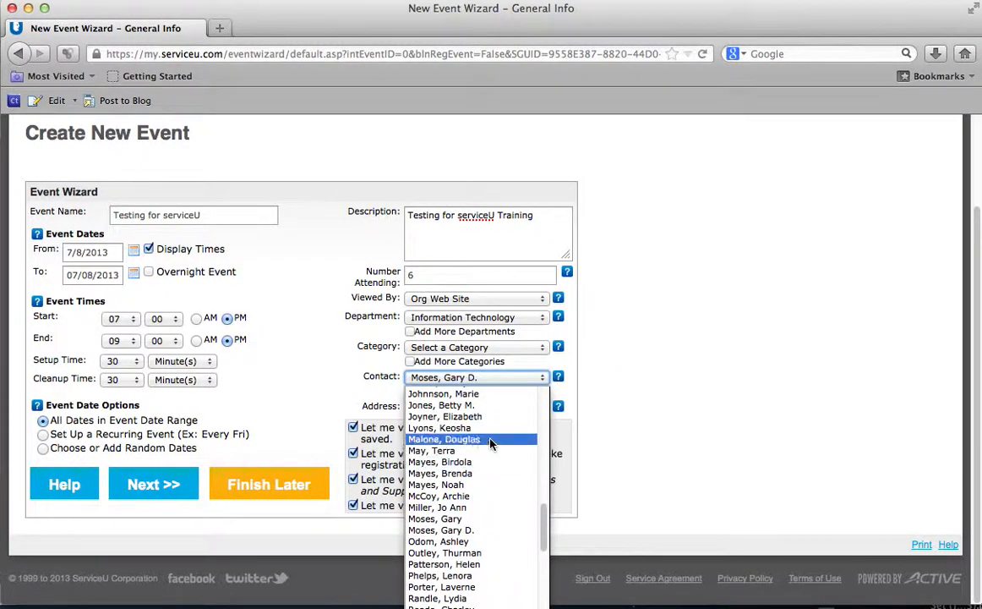
pyautogui.click(621, 381)
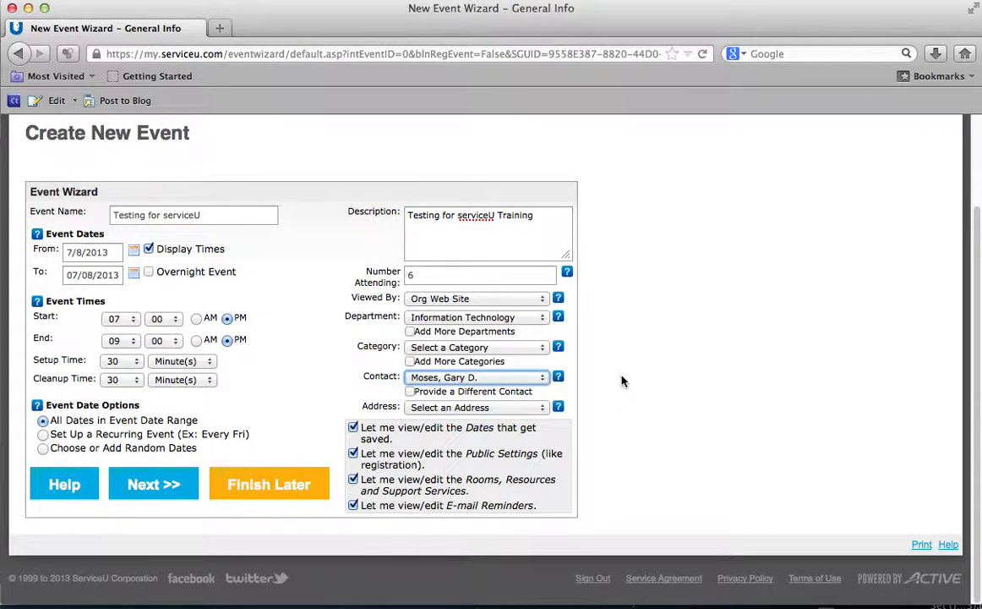
# Step: Toggle Provide a Different Contact on and off, then reselect the original listed contact
pyautogui.click(411, 396)
pyautogui.click(410, 393)
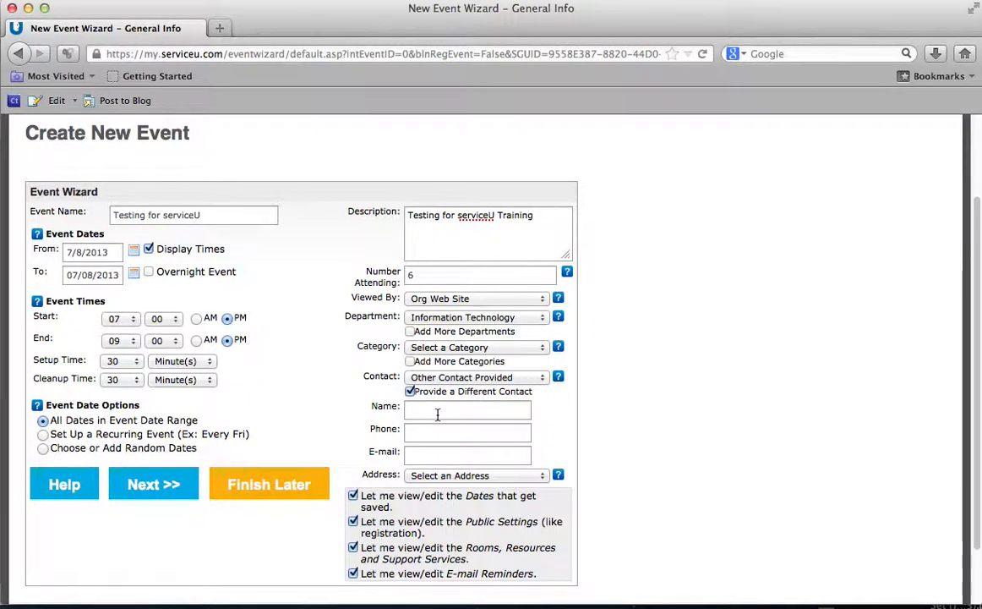
pyautogui.click(411, 392)
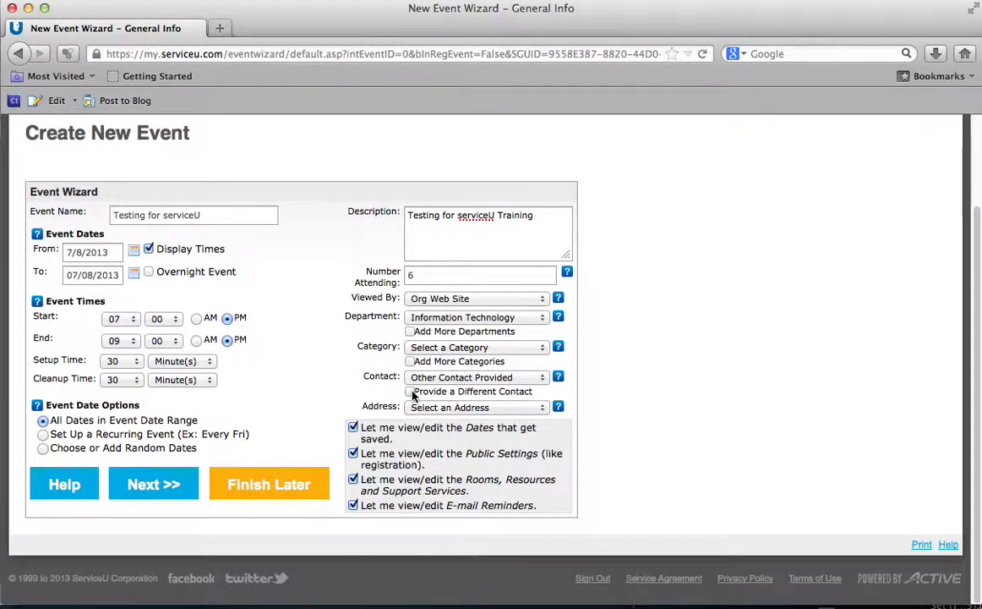
pyautogui.click(425, 380)
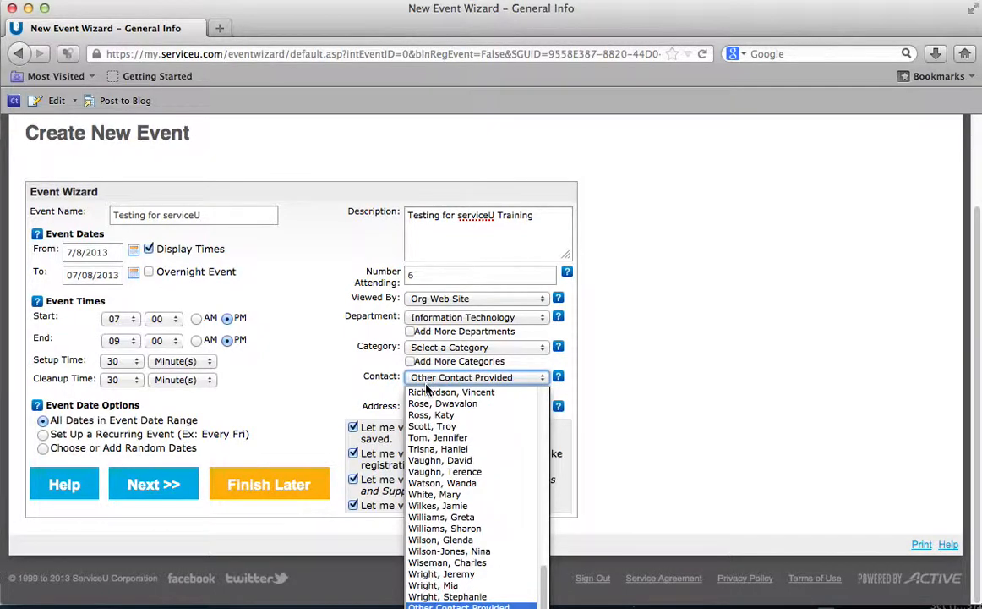
pyautogui.scroll(1, 440, 440)
pyautogui.scroll(5, 440, 439)
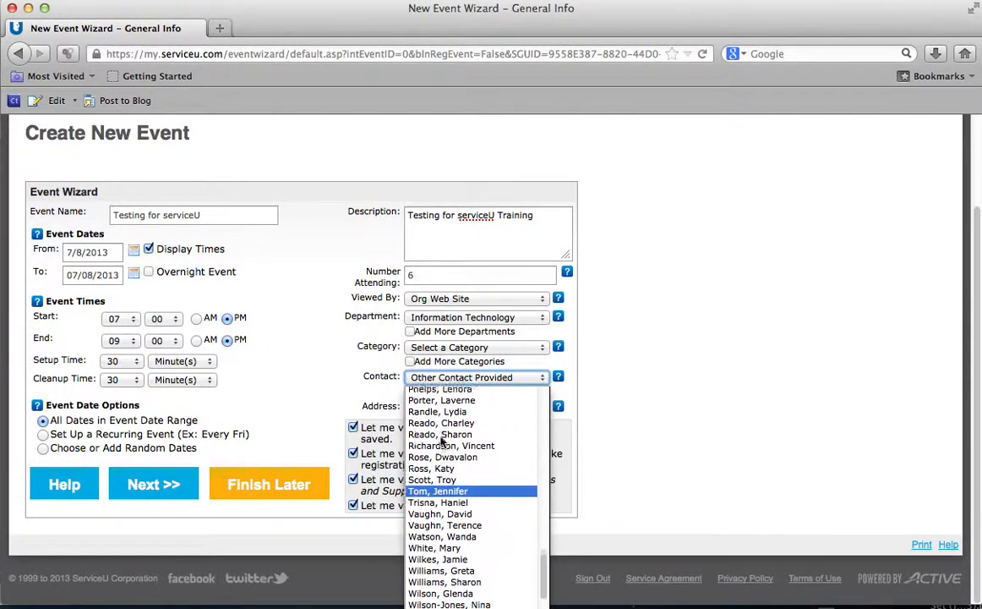
pyautogui.click(441, 431)
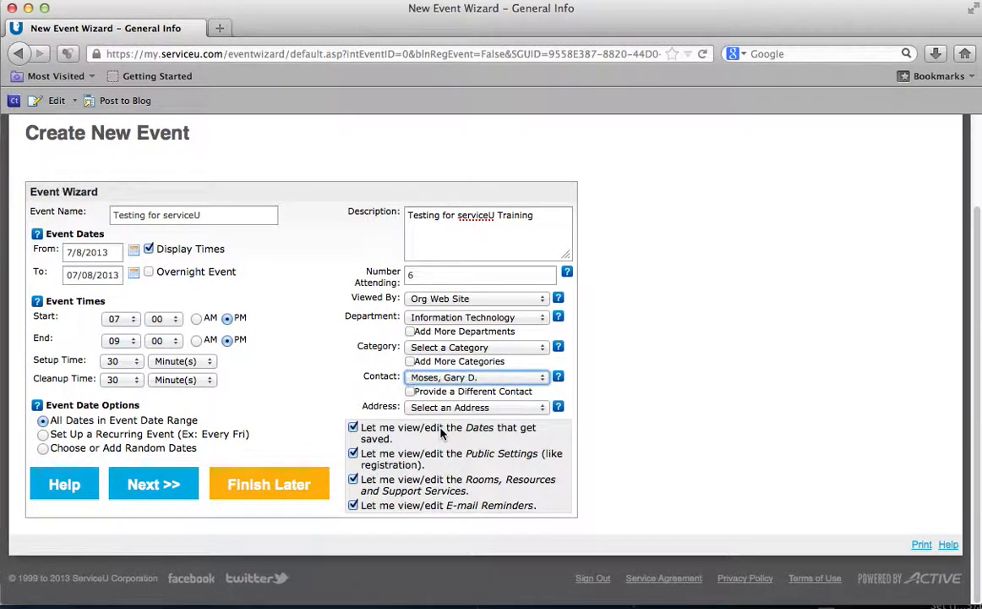
pyautogui.click(445, 409)
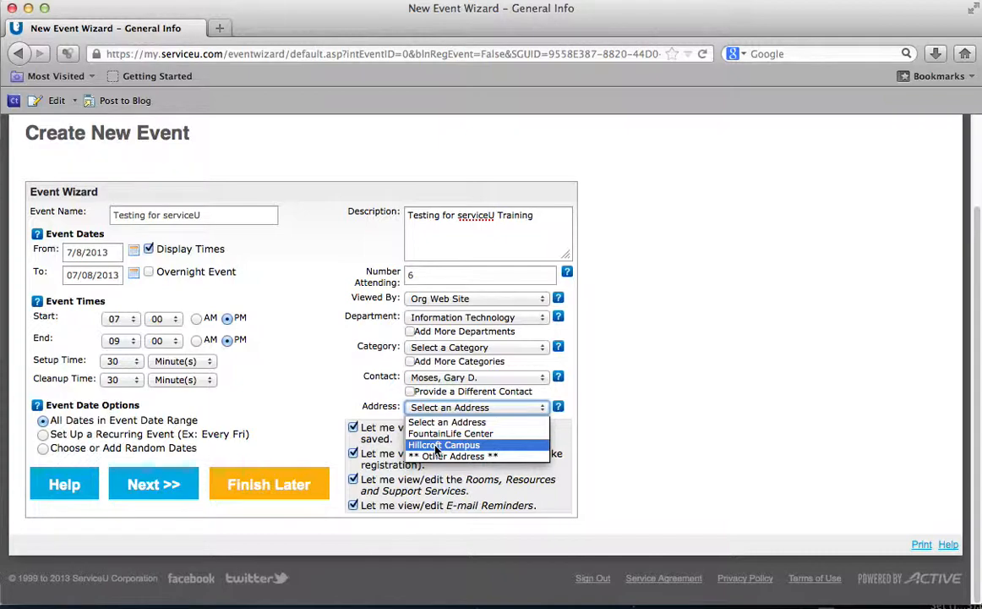
# Step: Set the address to Hillcroft Campus after briefly trying ** Other Address **
pyautogui.click(437, 446)
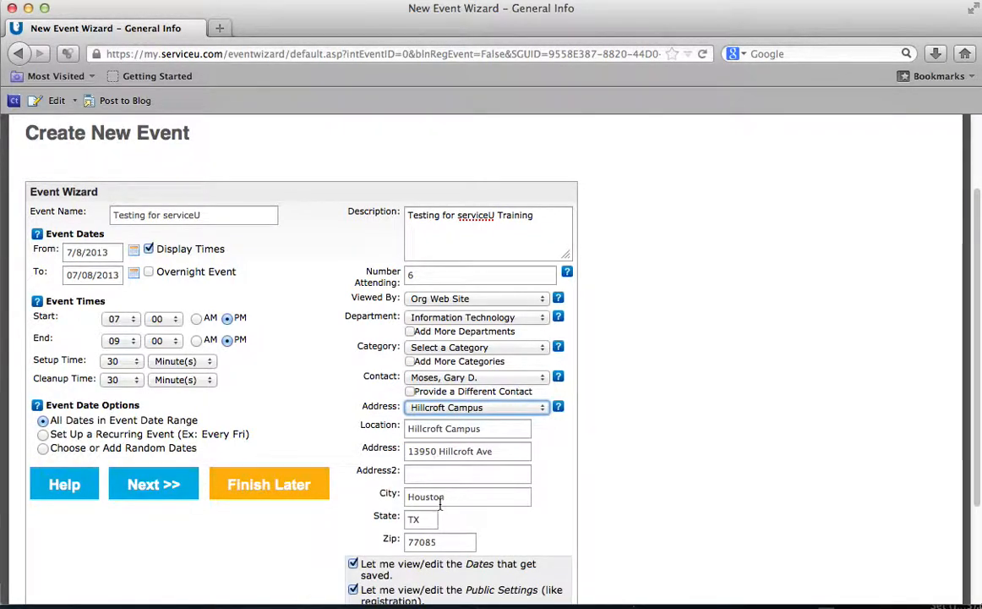
pyautogui.click(487, 411)
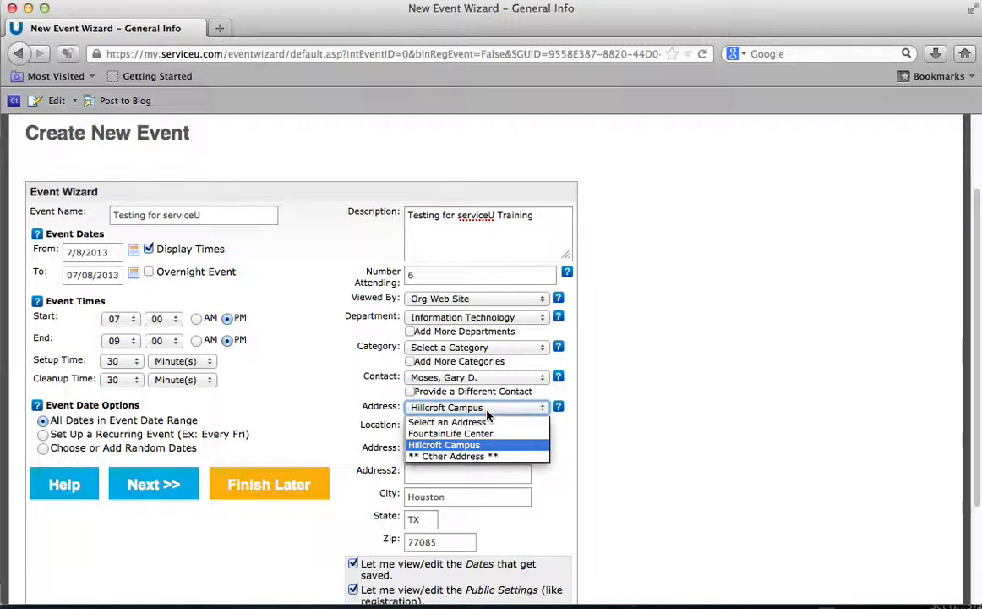
pyautogui.click(465, 455)
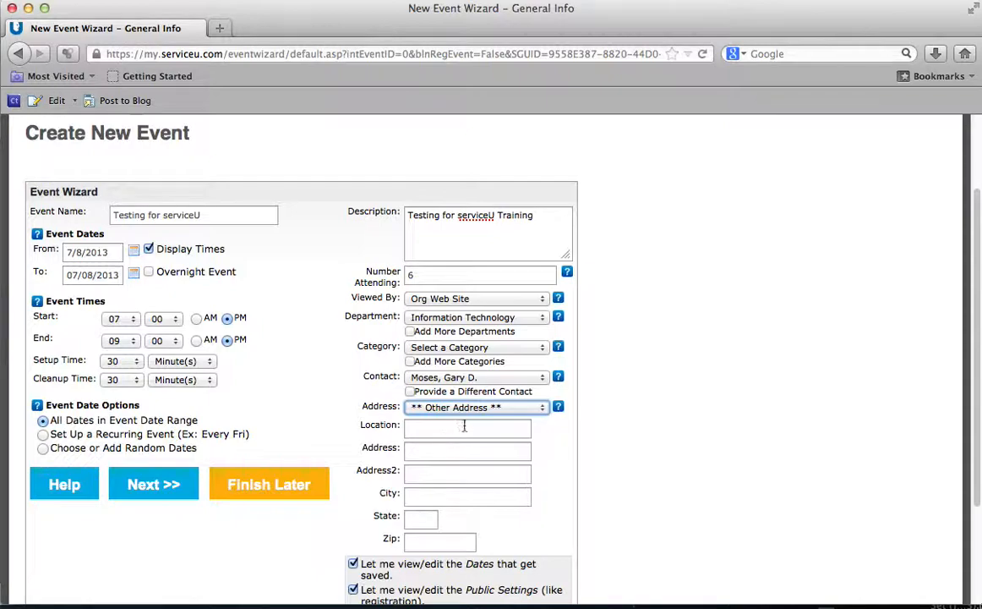
pyautogui.click(470, 409)
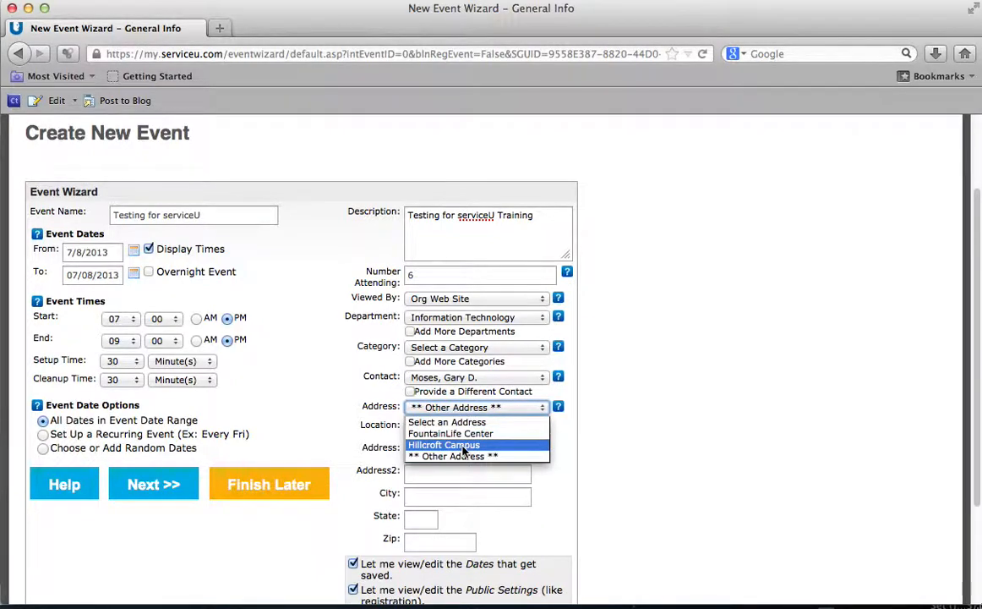
pyautogui.click(463, 446)
pyautogui.scroll(-3, 617, 439)
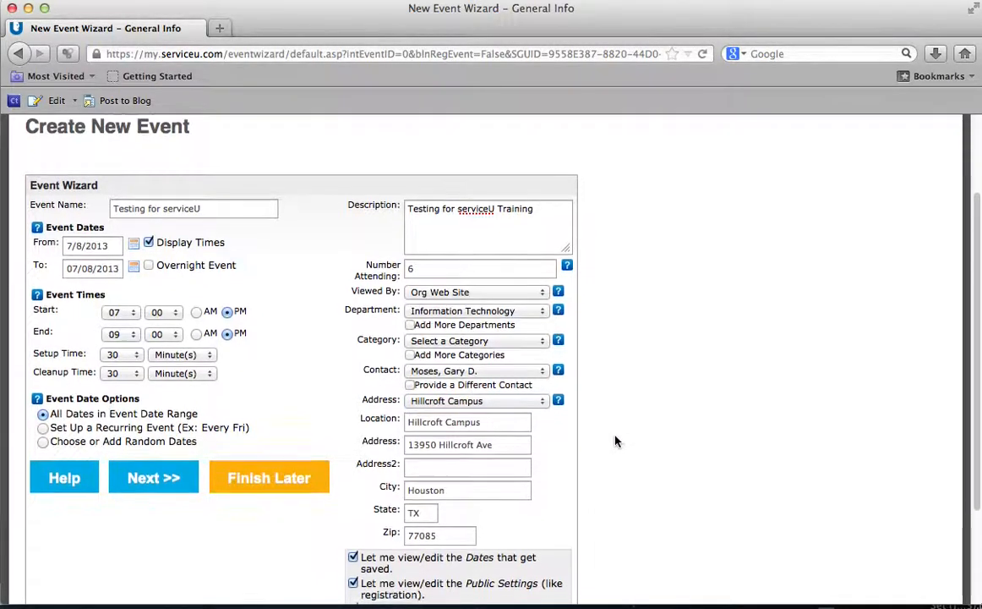
pyautogui.scroll(-3, 614, 440)
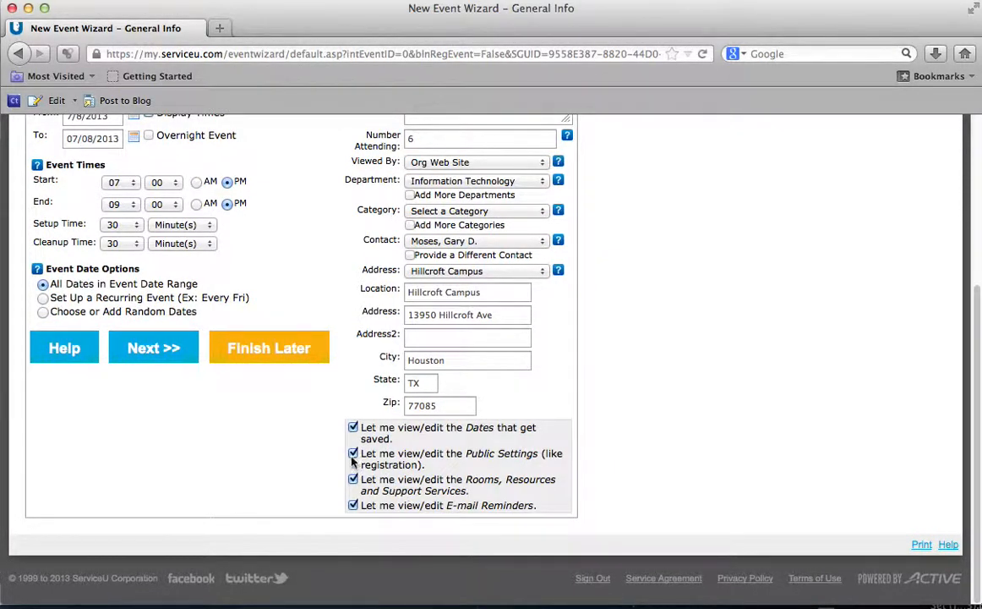
# Step: Uncheck 'Let me view/edit the Public Settings' and submit the general info with Next >>
pyautogui.click(353, 454)
pyautogui.moveTo(365, 466)
pyautogui.mouseDown()
pyautogui.moveTo(407, 466)
pyautogui.moveTo(383, 467)
pyautogui.mouseUp()
pyautogui.click(388, 466)
pyautogui.doubleClick(385, 466)
pyautogui.click(353, 454)
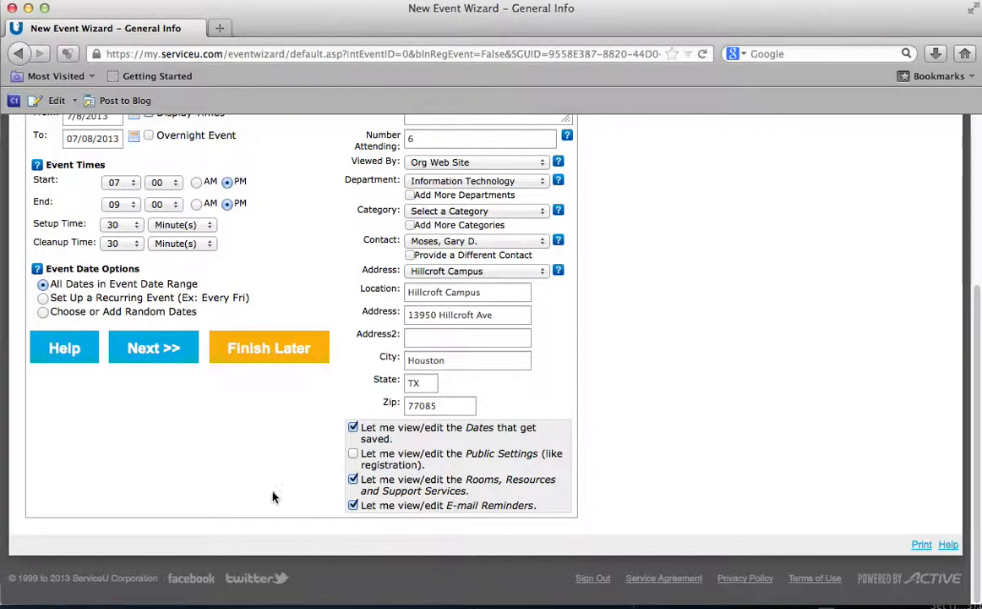
pyautogui.click(160, 353)
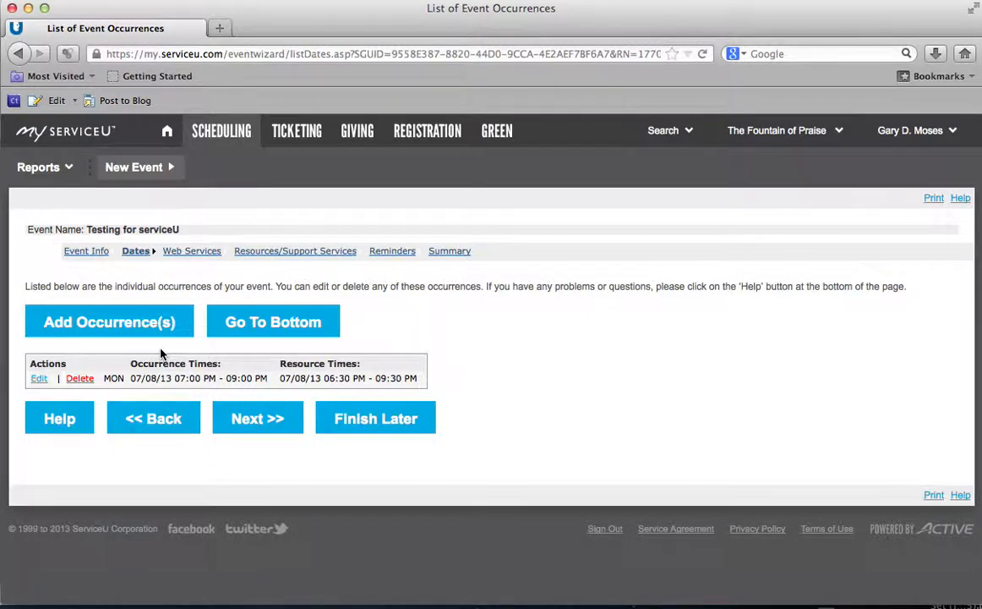
# Step: Review the Monday 07/08/13 occurrence (7:00–9:00 PM, resources 6:30–9:30 PM) and continue
pyautogui.moveTo(174, 378); pyautogui.dragTo(267, 378)
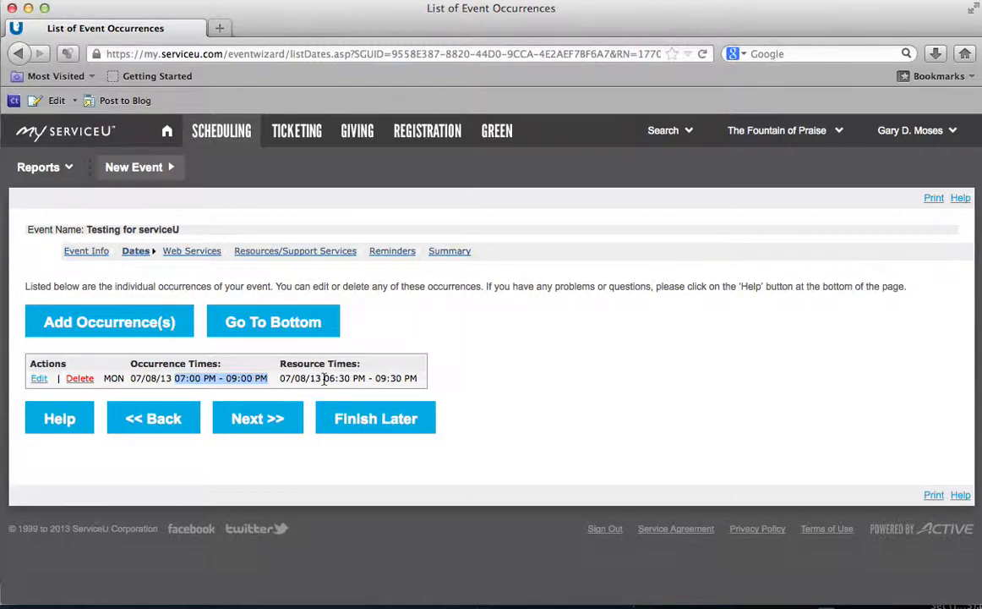
pyautogui.moveTo(324, 378); pyautogui.dragTo(356, 382)
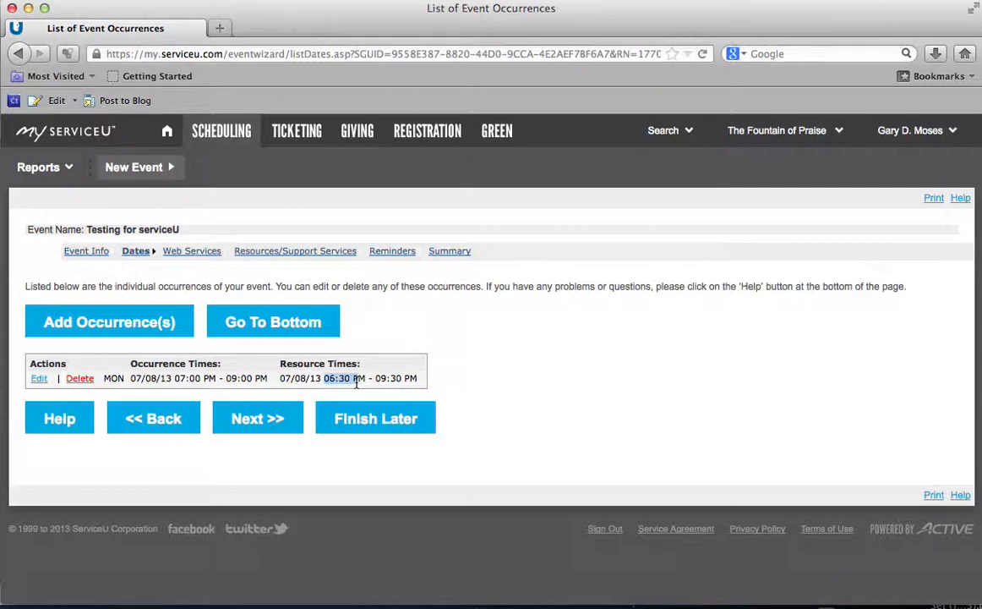
pyautogui.moveTo(376, 378); pyautogui.dragTo(400, 378)
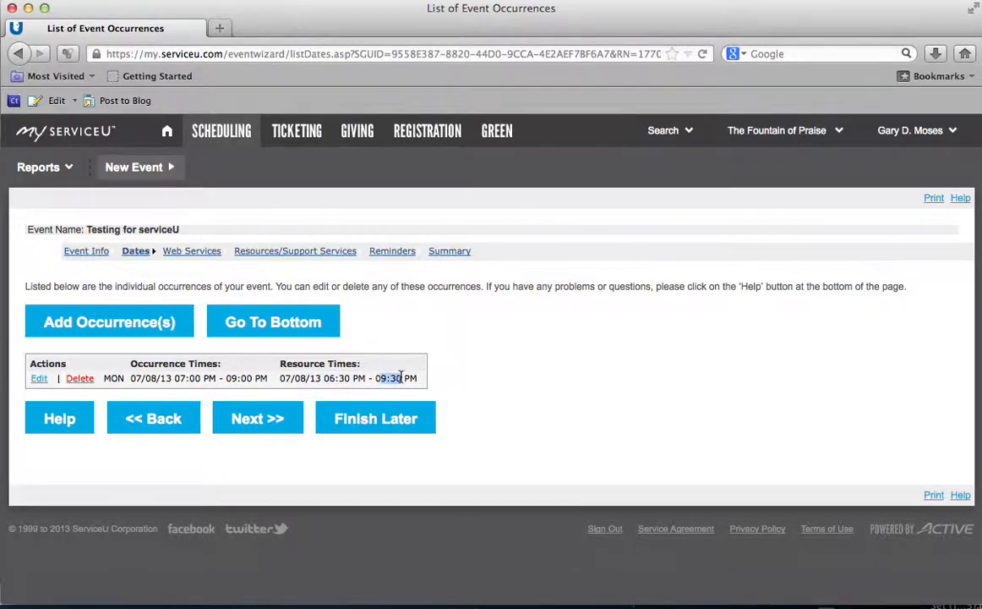
pyautogui.click(454, 366)
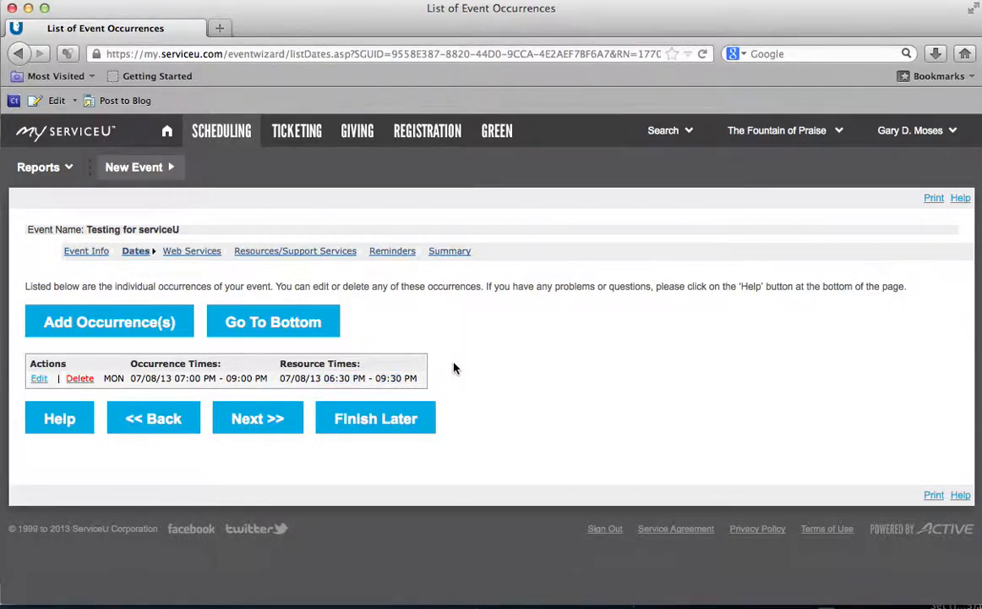
pyautogui.click(265, 420)
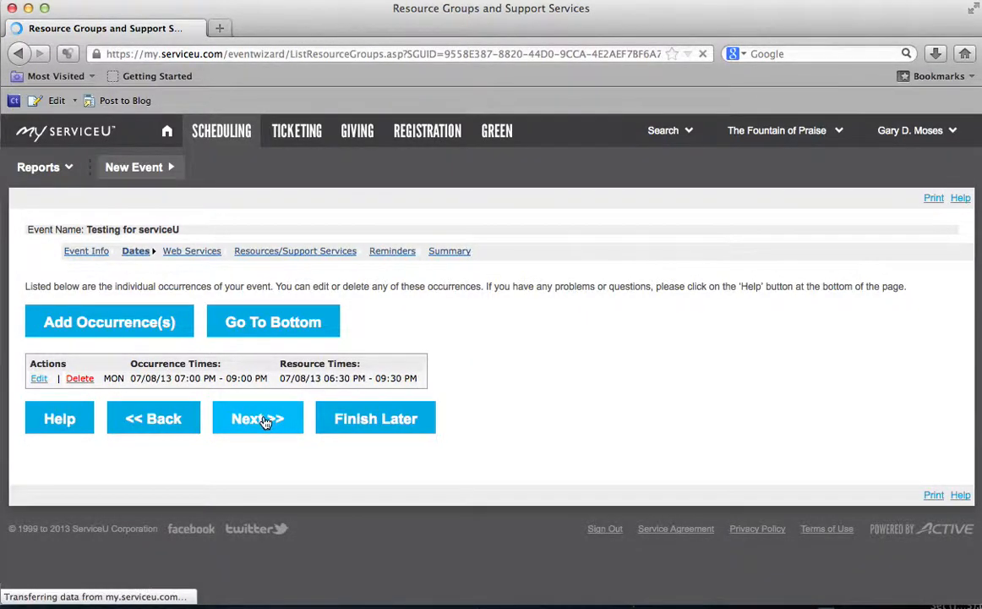
# Step: Select Administrative, Audio/Visual, Facility Setup, Finance, FountainLife (Ministry Center), Hillcroft Location and Transportation Vehicles, then continue
pyautogui.scroll(-2, 269, 415)
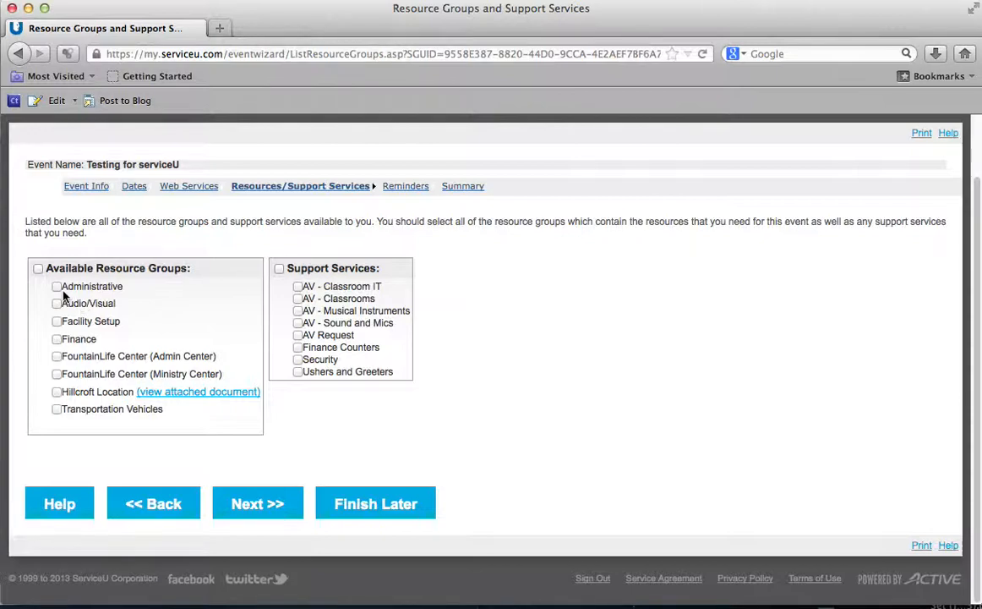
pyautogui.click(56, 287)
pyautogui.click(57, 303)
pyautogui.click(57, 322)
pyautogui.click(56, 339)
pyautogui.click(57, 356)
pyautogui.click(56, 375)
pyautogui.click(57, 356)
pyautogui.click(56, 393)
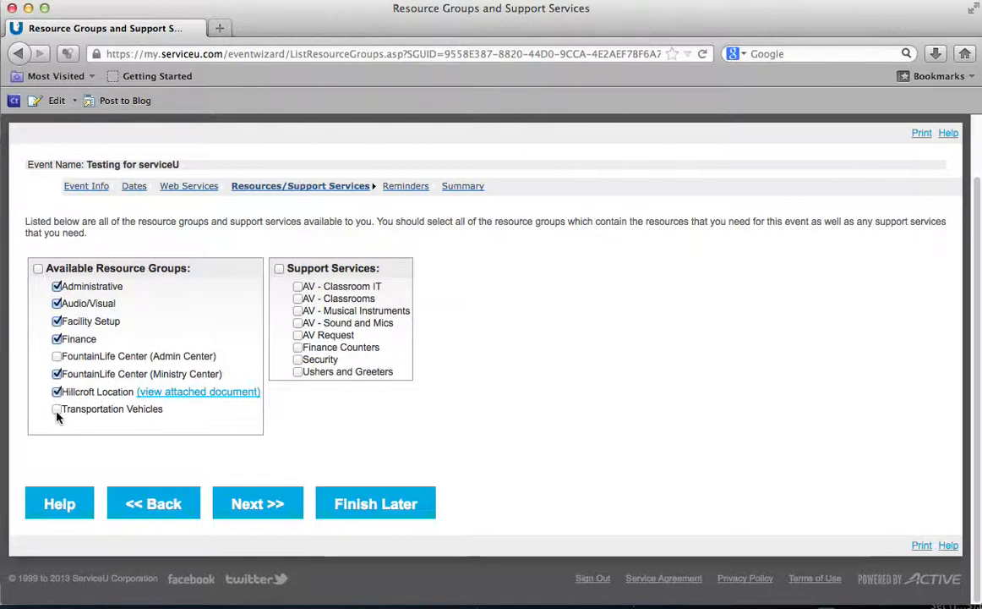
pyautogui.click(56, 410)
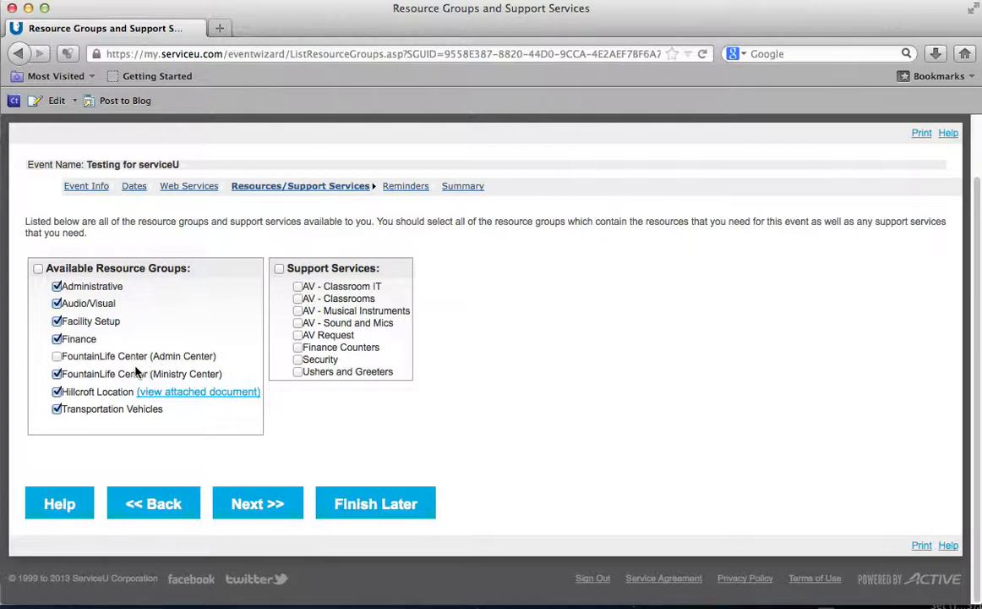
pyautogui.click(269, 516)
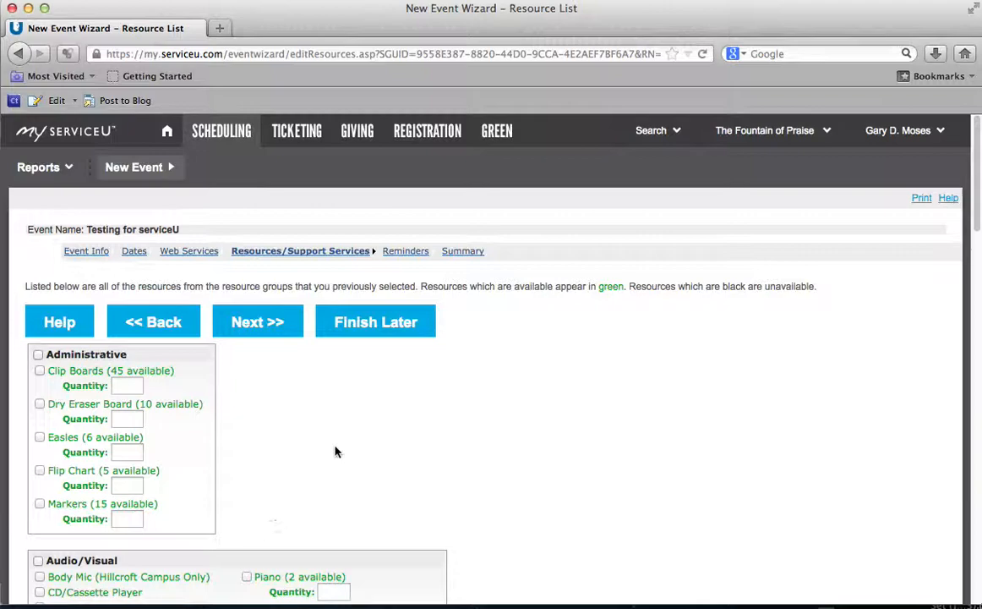
pyautogui.scroll(-3, 474, 420)
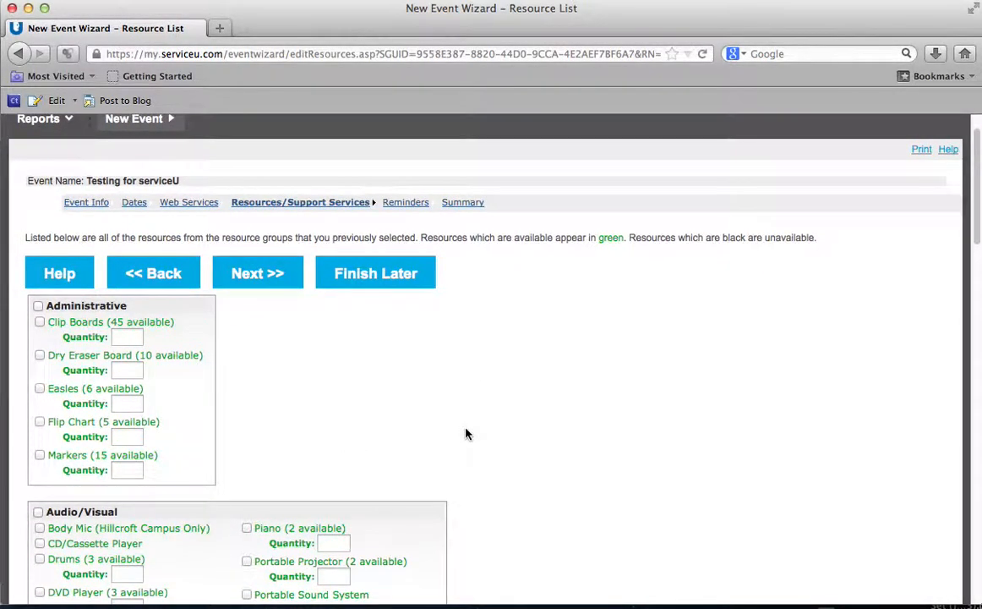
pyautogui.scroll(-3, 465, 435)
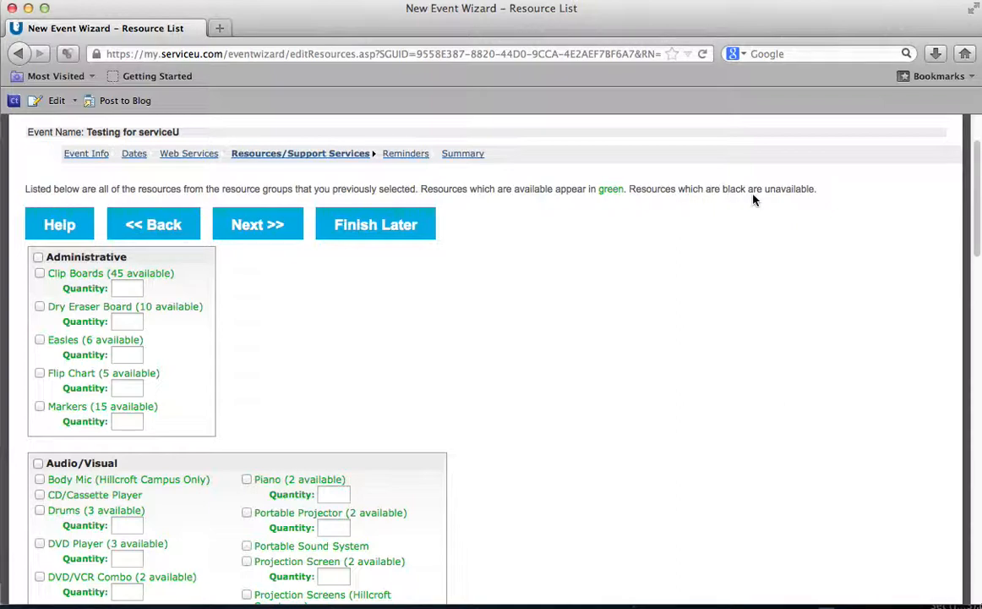
pyautogui.scroll(-10, 231, 331)
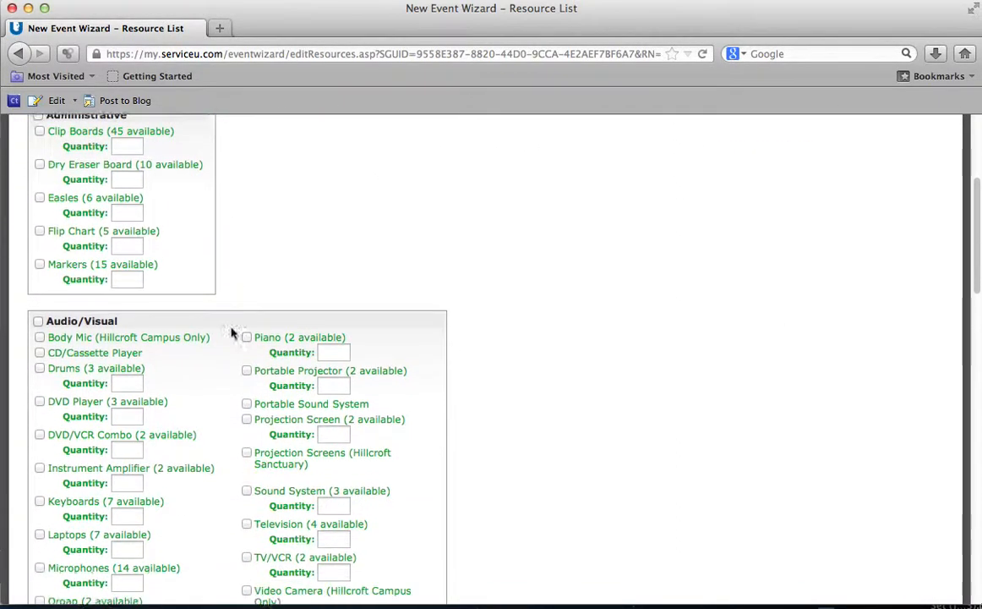
pyautogui.scroll(-12, 231, 332)
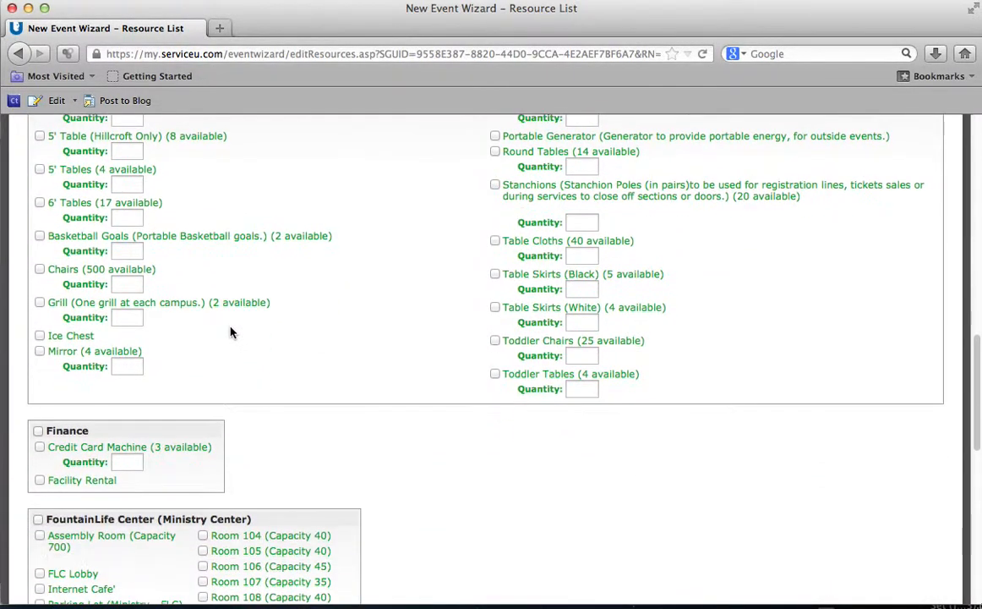
pyautogui.scroll(-3, 231, 331)
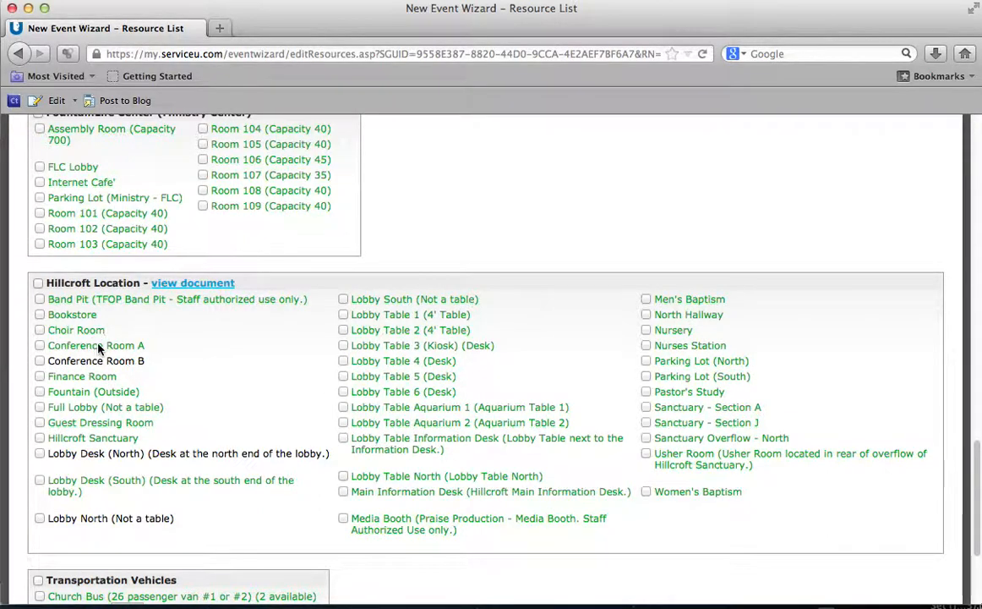
pyautogui.scroll(15, 100, 343)
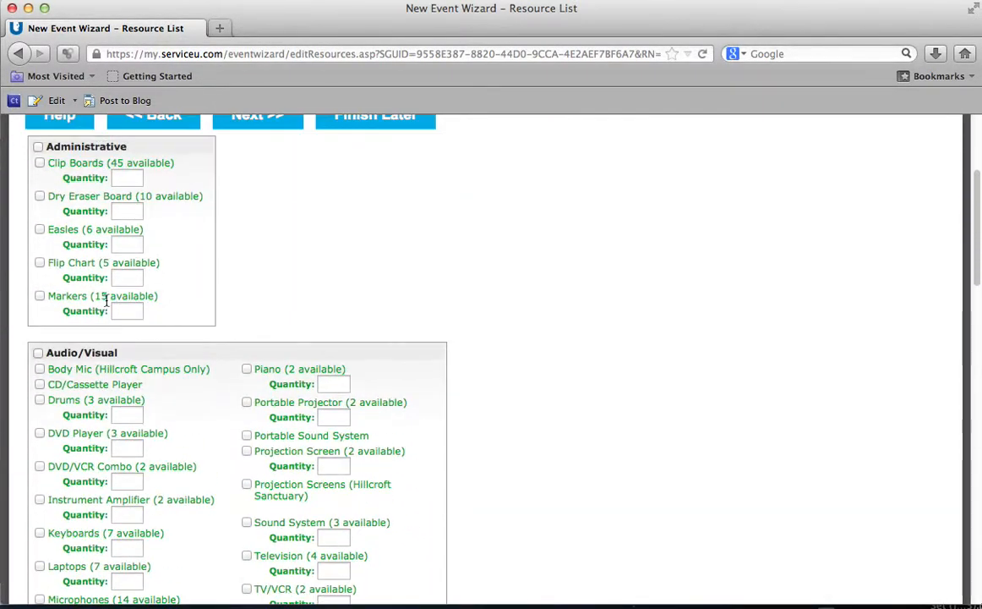
pyautogui.scroll(5, 106, 300)
pyautogui.scroll(-1, 245, 366)
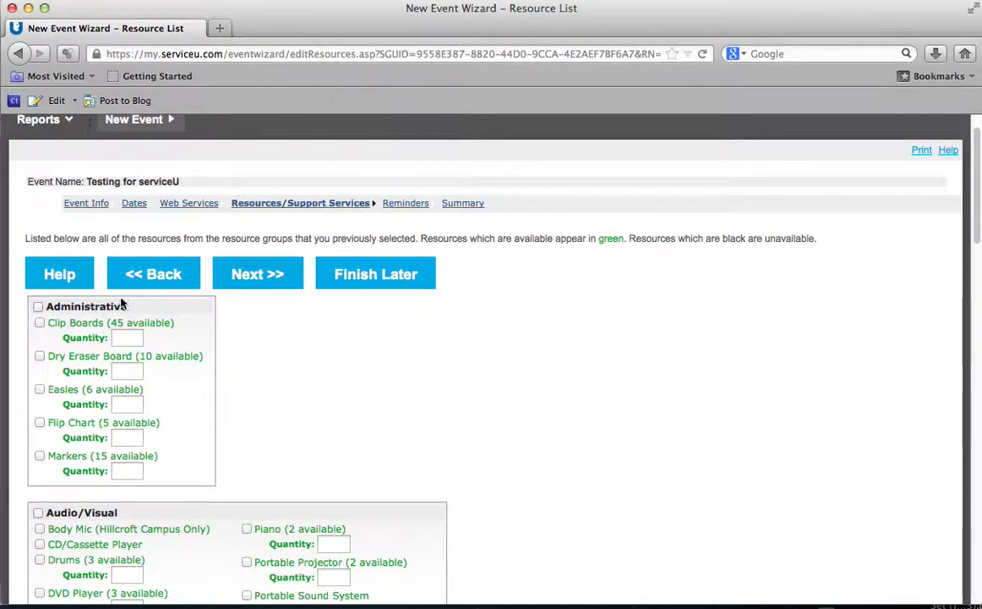
pyautogui.scroll(-2, 191, 311)
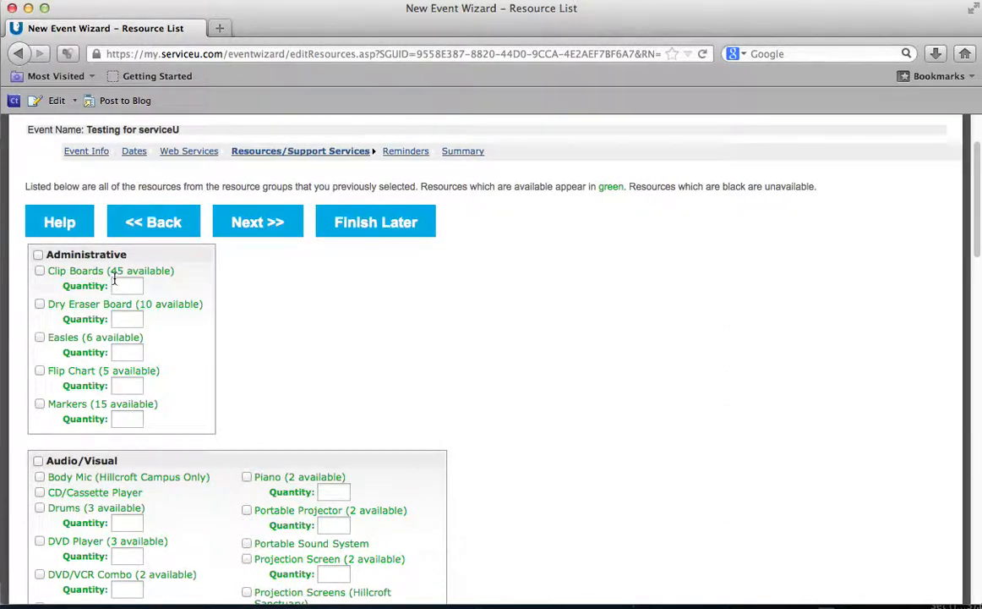
pyautogui.scroll(-2, 287, 300)
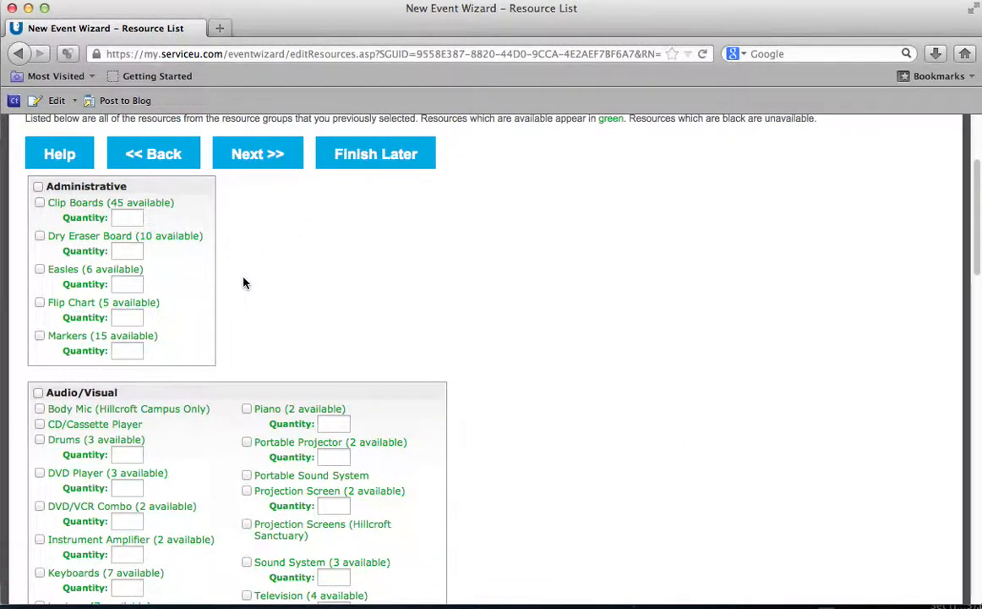
pyautogui.scroll(-2, 243, 282)
pyautogui.scroll(-4, 243, 283)
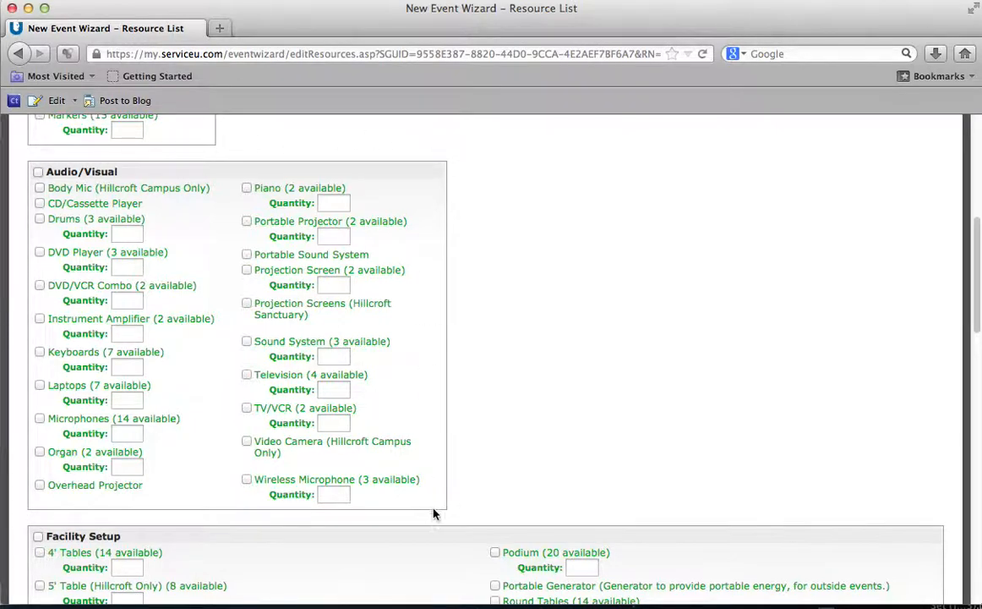
# Step: Tick Portable Projector, Laptops and Projection Screen, entering quantity 1 for each
pyautogui.click(246, 222)
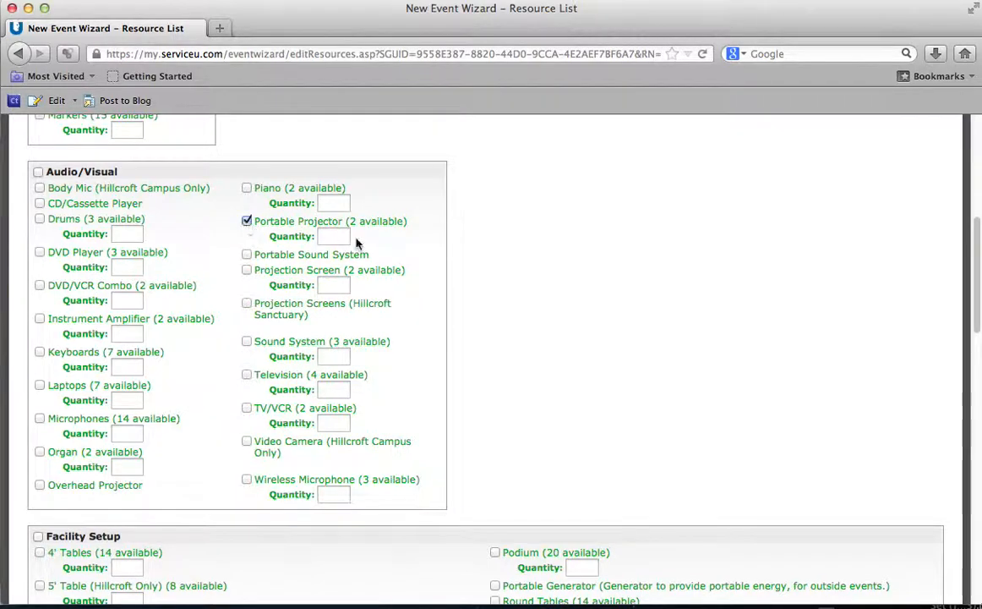
pyautogui.click(343, 237)
pyautogui.write('1')
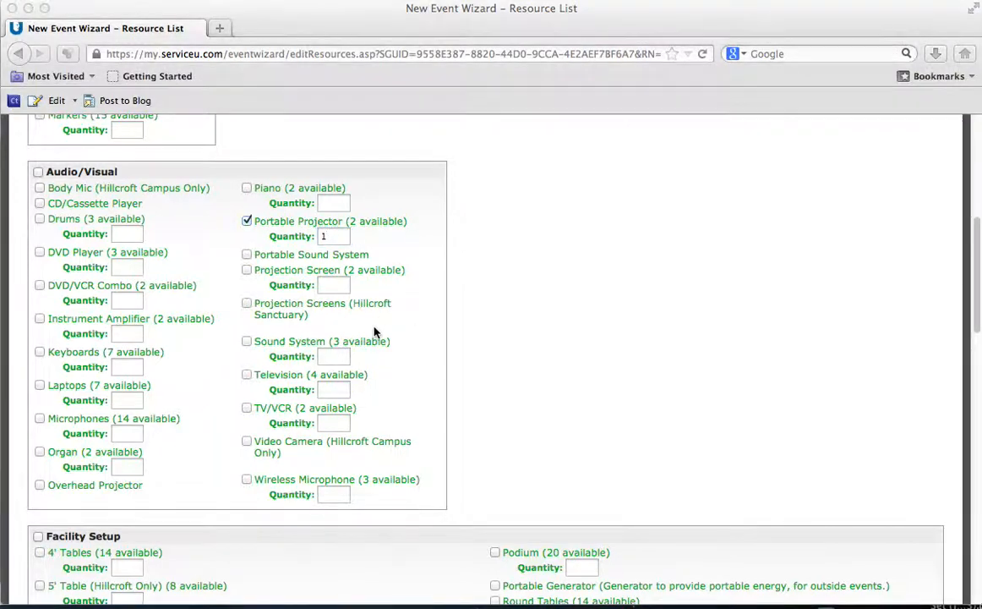
pyautogui.click(44, 392)
pyautogui.click(40, 386)
pyautogui.click(118, 399)
pyautogui.write('1')
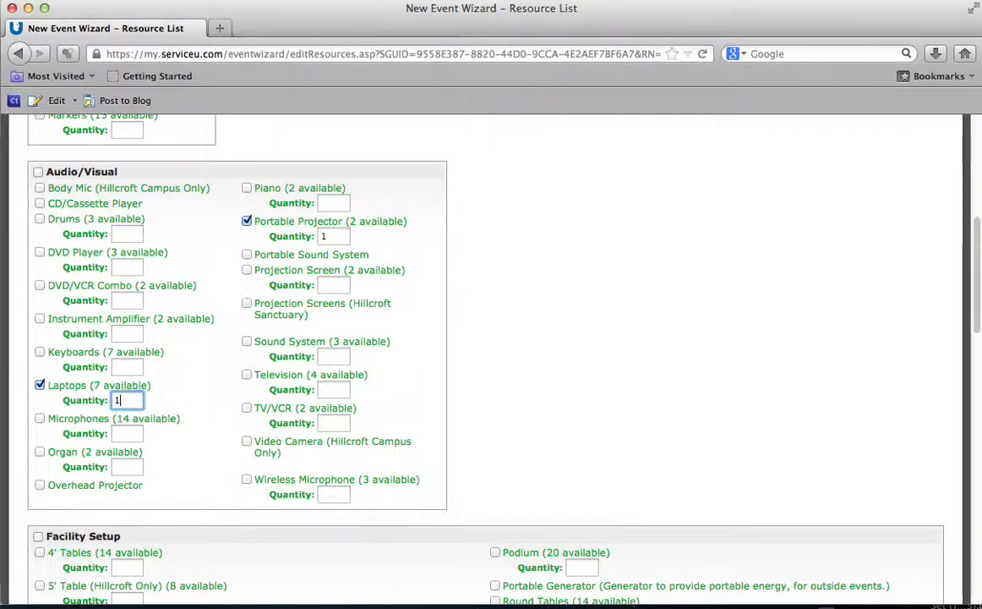
pyautogui.click(501, 344)
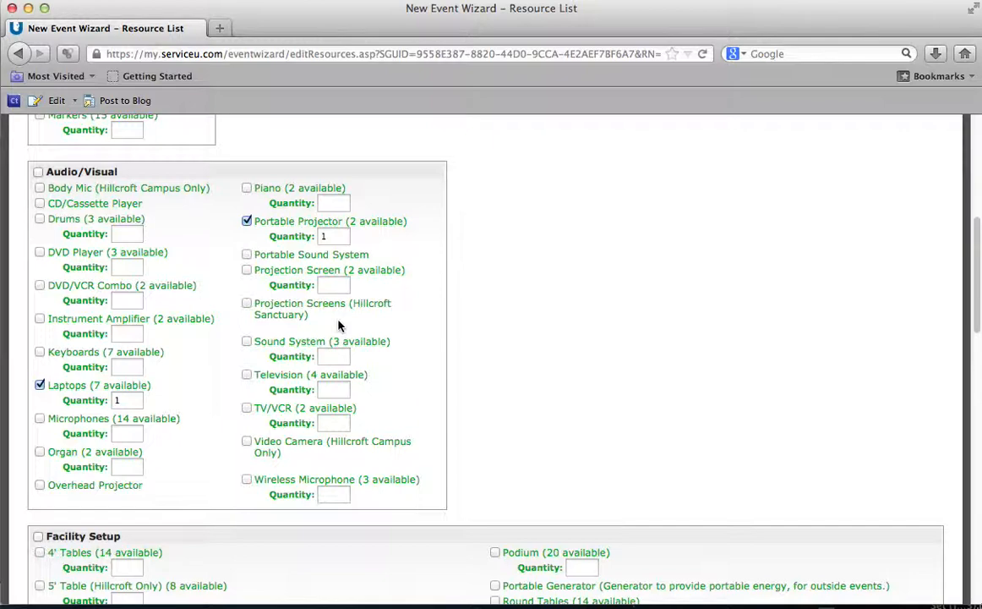
pyautogui.click(247, 270)
pyautogui.click(338, 284)
pyautogui.write('1')
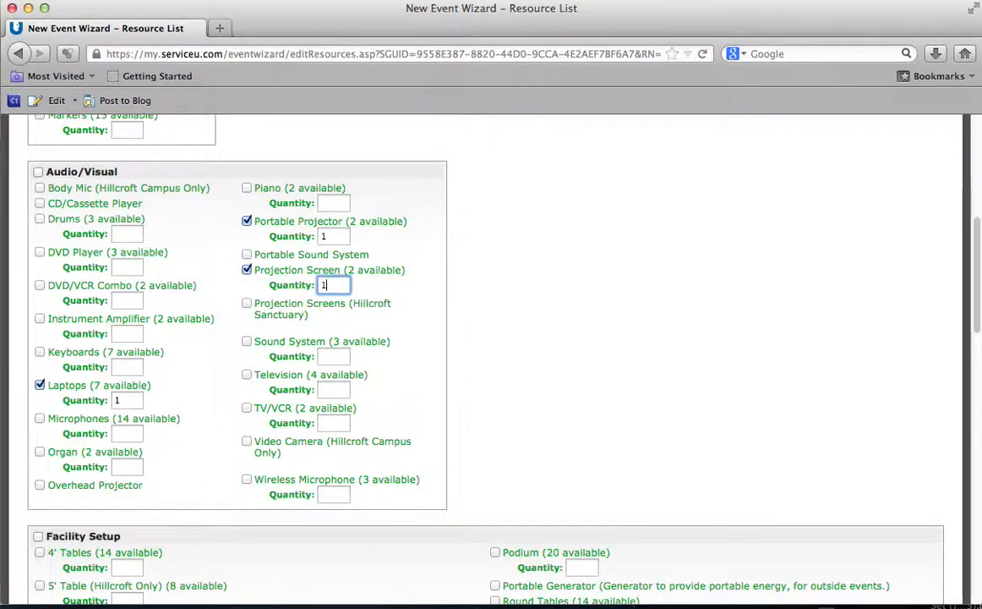
pyautogui.click(453, 268)
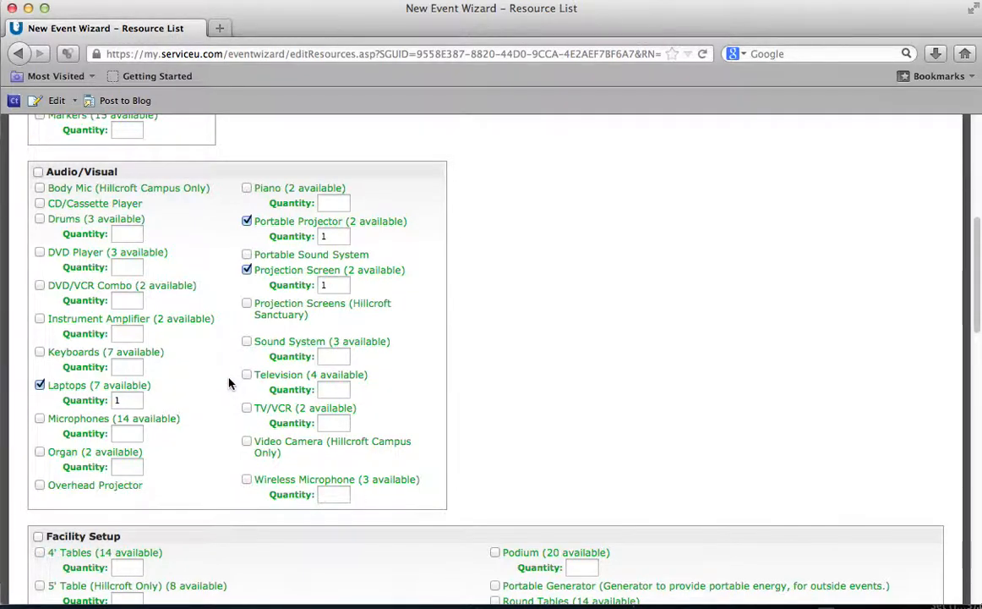
# Step: Request one 5' Table (Hillcroft Only) under Facility Setup
pyautogui.scroll(-8, 228, 383)
pyautogui.scroll(-3, 225, 375)
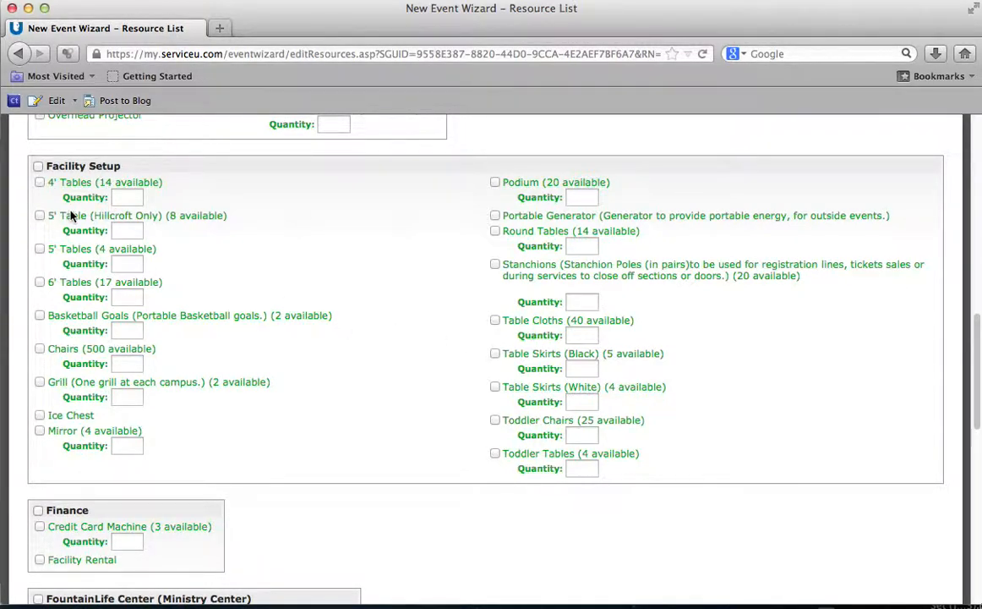
pyautogui.click(39, 215)
pyautogui.click(133, 230)
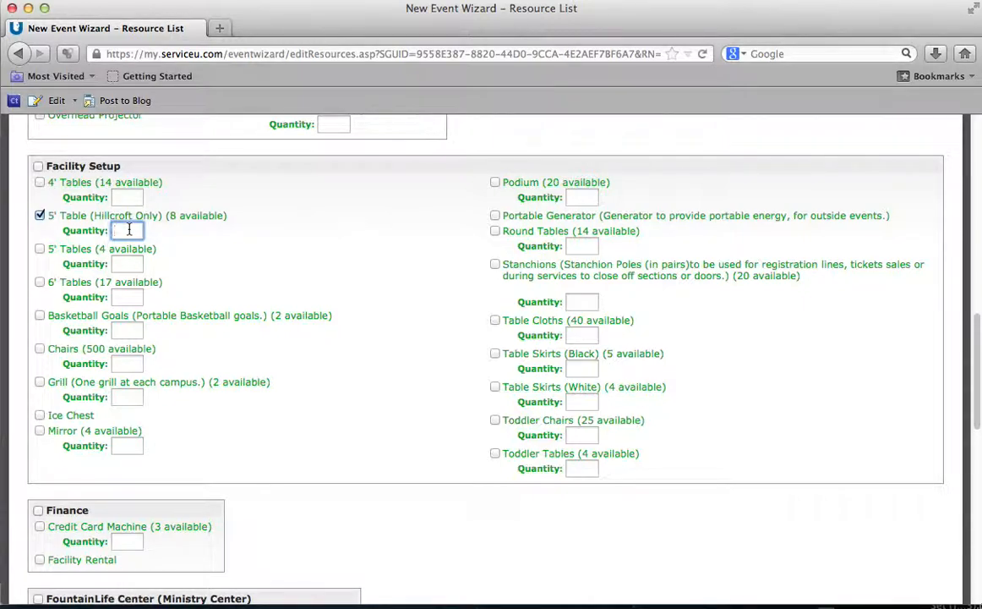
pyautogui.scroll(-10, 128, 229)
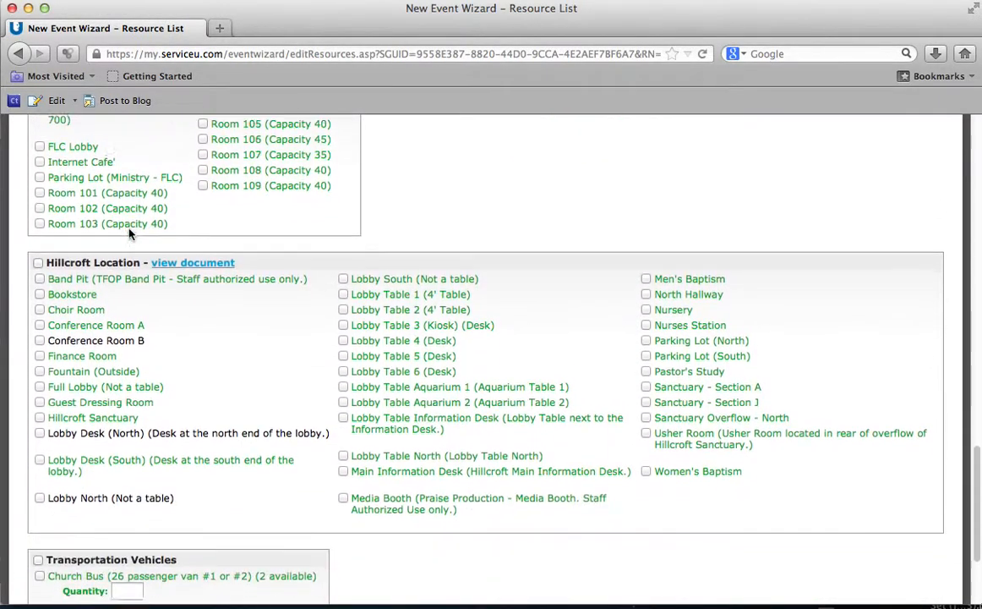
pyautogui.scroll(9, 147, 295)
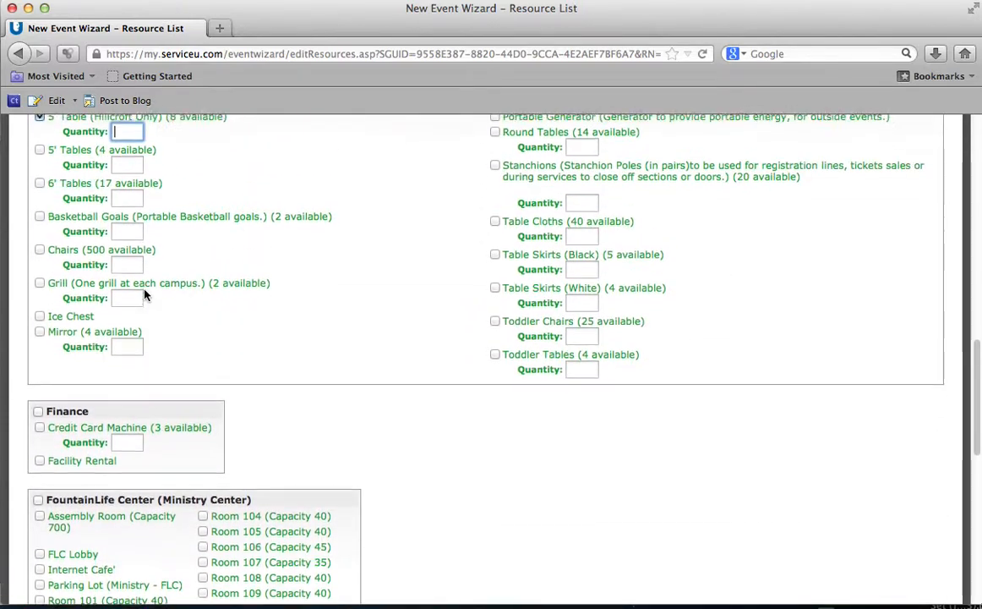
pyautogui.scroll(1, 144, 291)
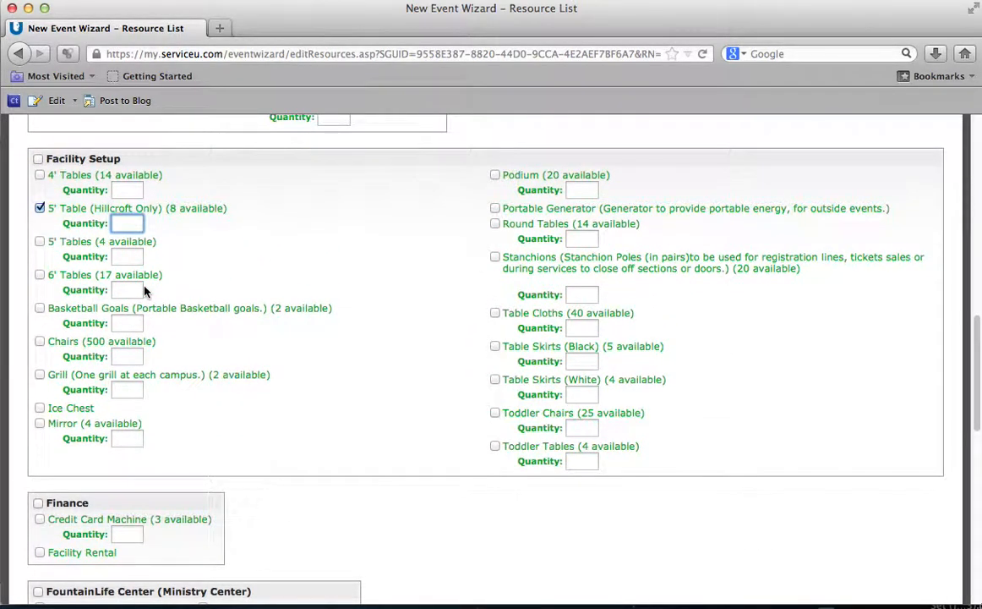
pyautogui.write('1')
pyautogui.click(252, 215)
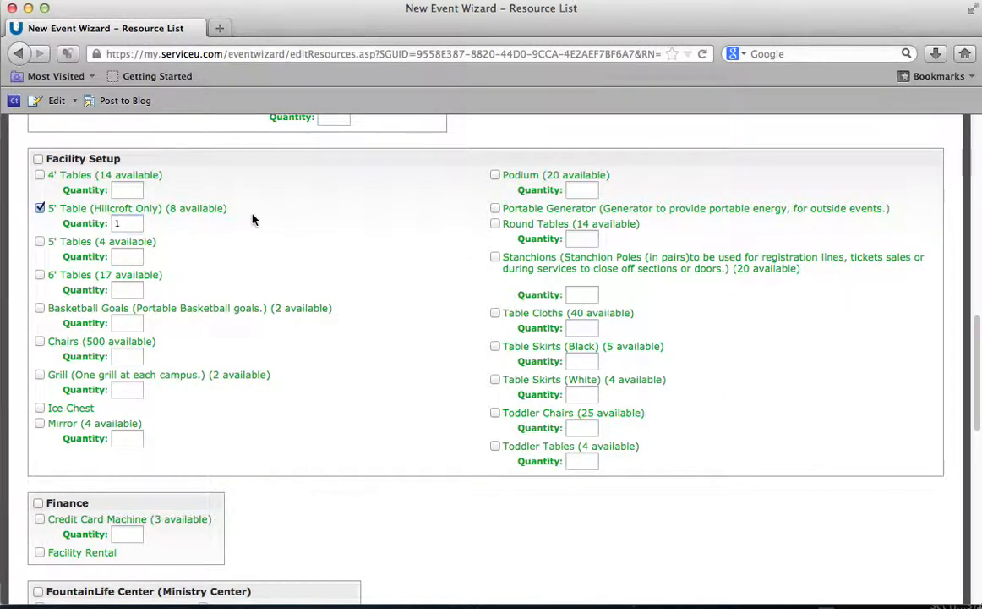
# Step: Request Table Cloths with quantity 1
pyautogui.click(496, 313)
pyautogui.click(584, 330)
pyautogui.write('1')
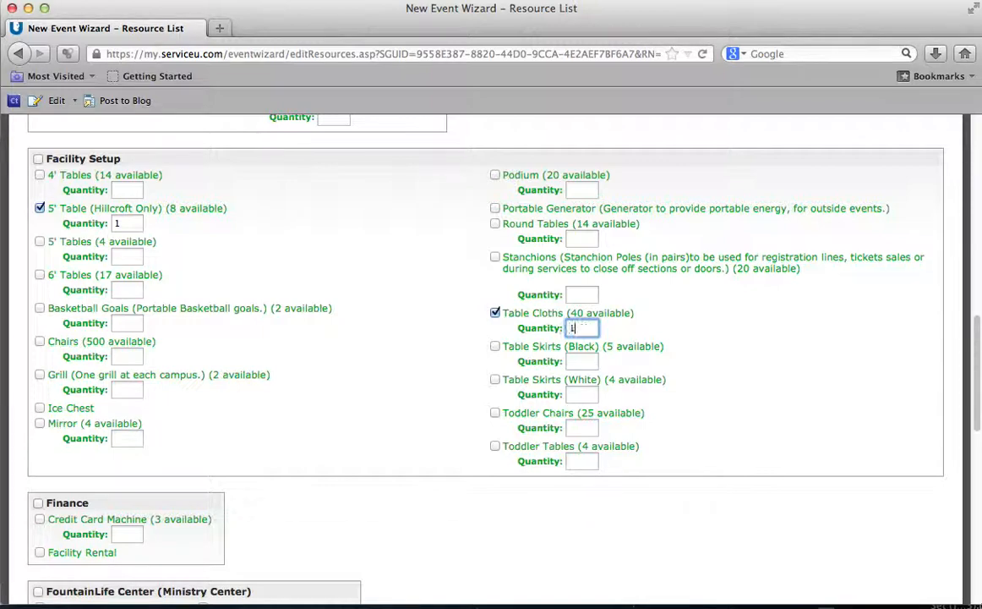
pyautogui.click(401, 345)
pyautogui.scroll(-2, 401, 345)
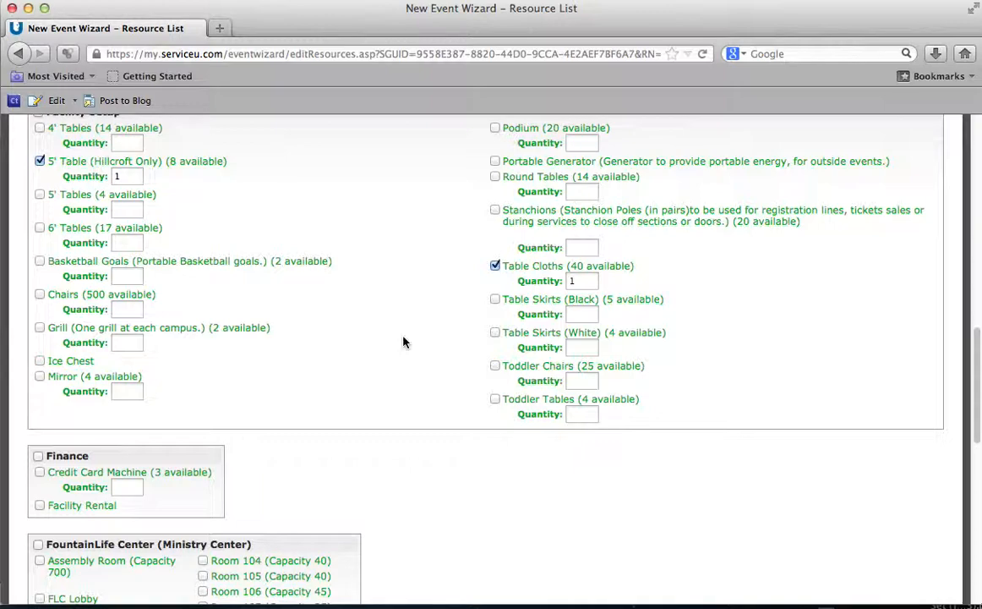
pyautogui.scroll(1, 404, 341)
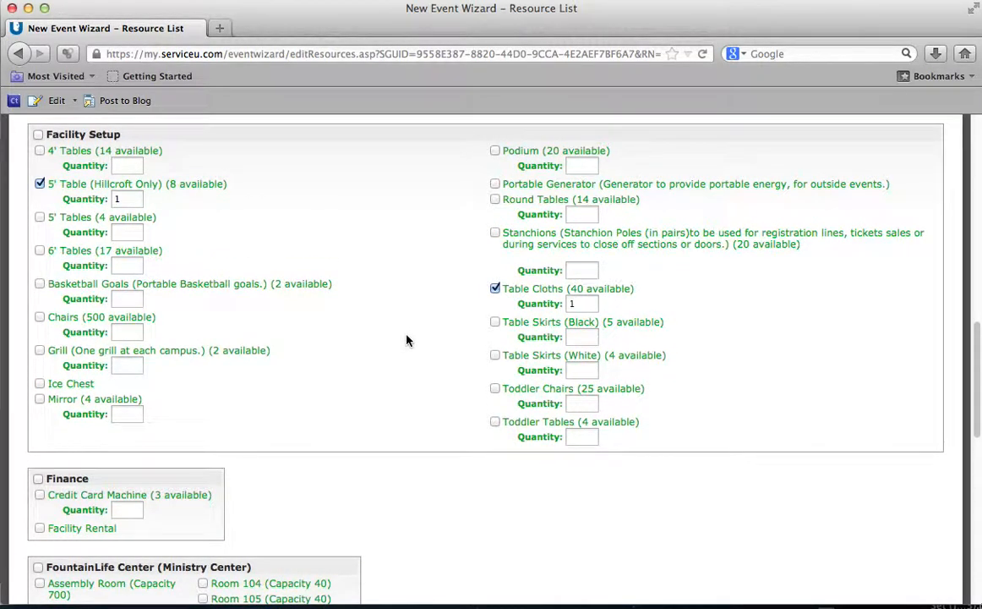
# Step: Request Chairs with quantity 6
pyautogui.click(40, 317)
pyautogui.click(127, 331)
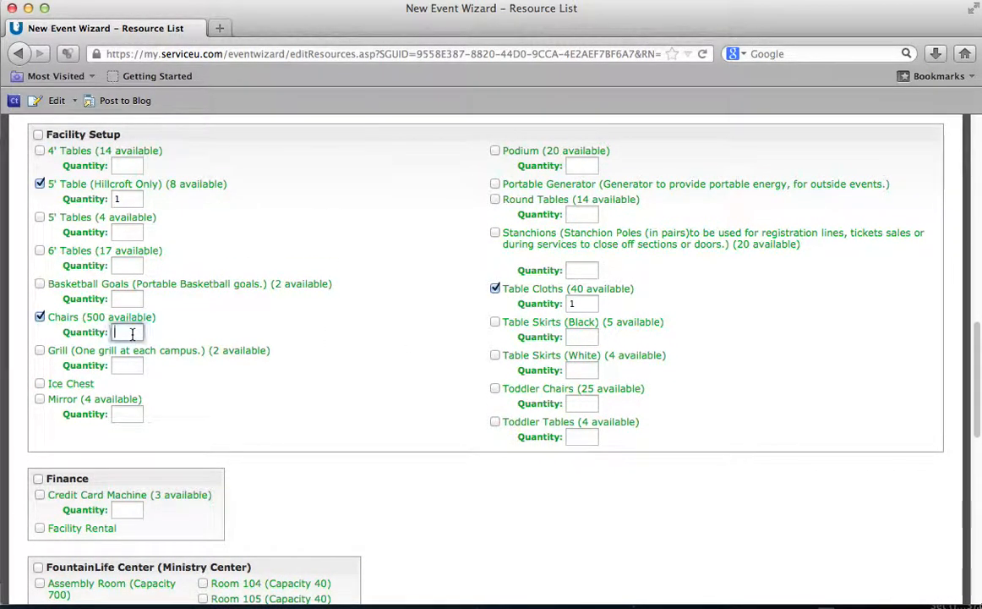
pyautogui.write('6')
pyautogui.click(342, 329)
pyautogui.scroll(-5, 343, 329)
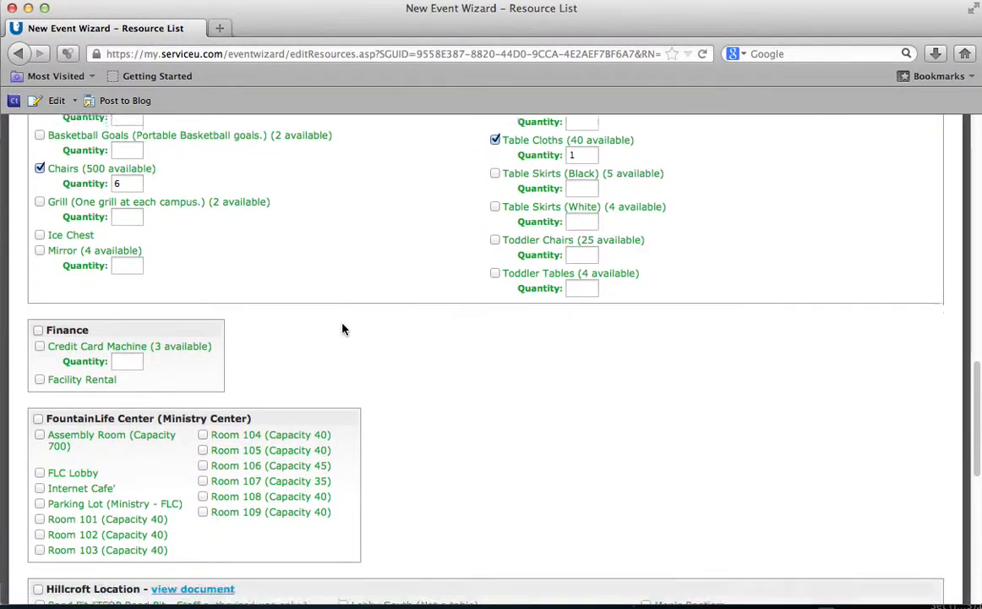
pyautogui.scroll(-1, 343, 329)
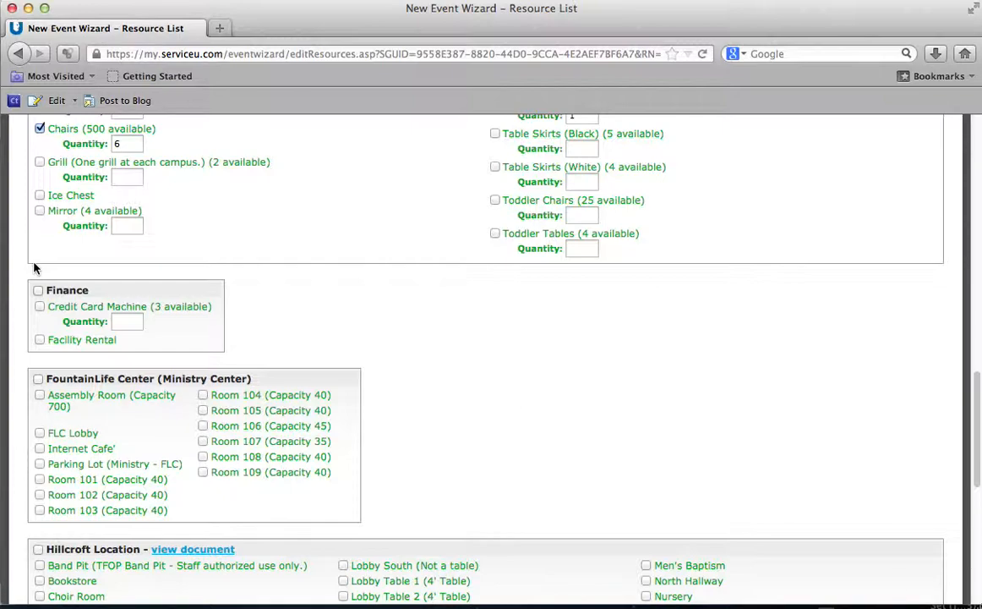
# Step: Tick Conference Room A under the Hillcroft Location resources
pyautogui.scroll(-2, 37, 285)
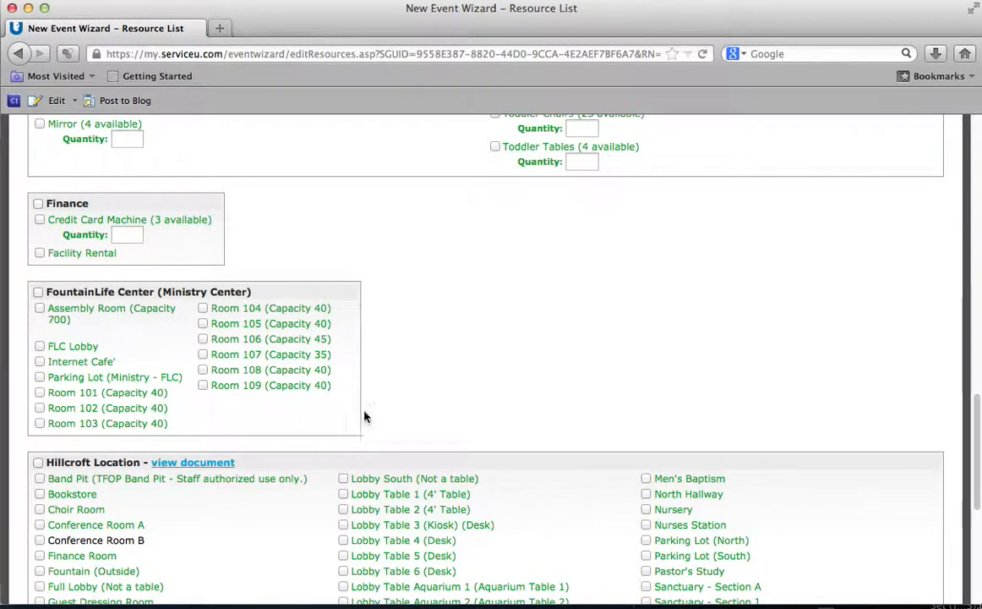
pyautogui.scroll(-4, 437, 350)
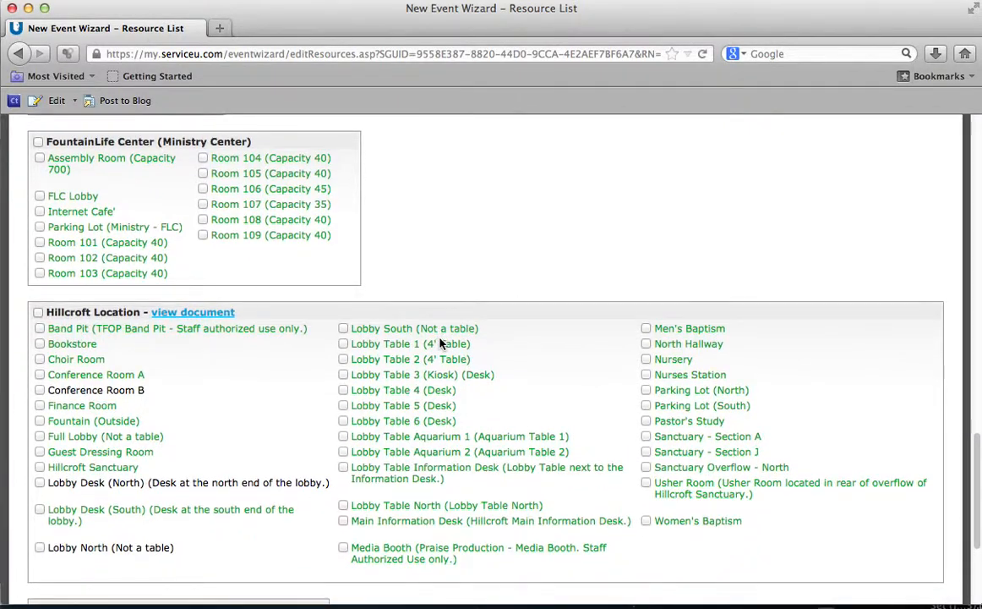
pyautogui.scroll(-3, 439, 343)
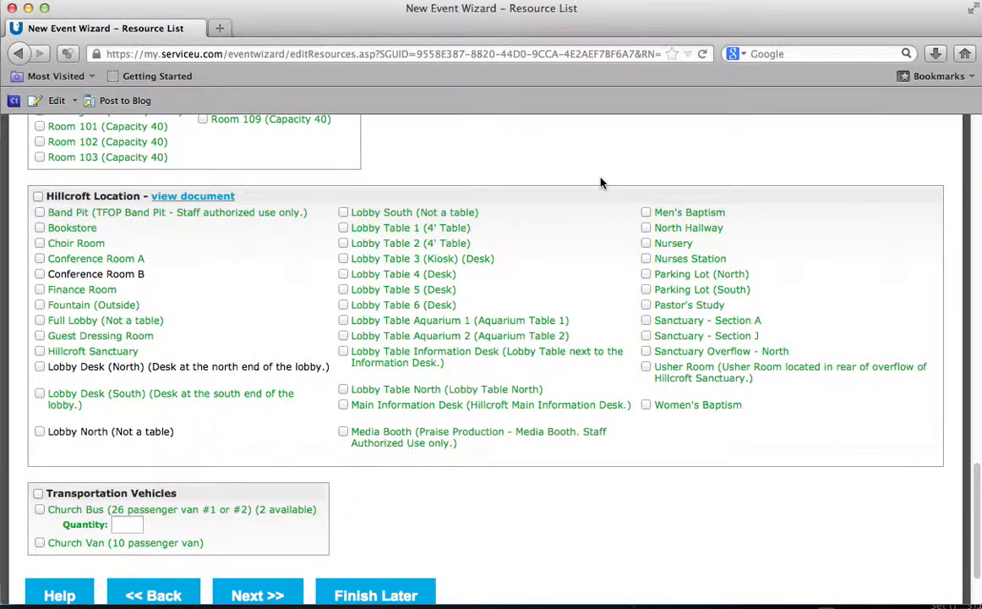
pyautogui.click(39, 259)
pyautogui.scroll(-3, 215, 260)
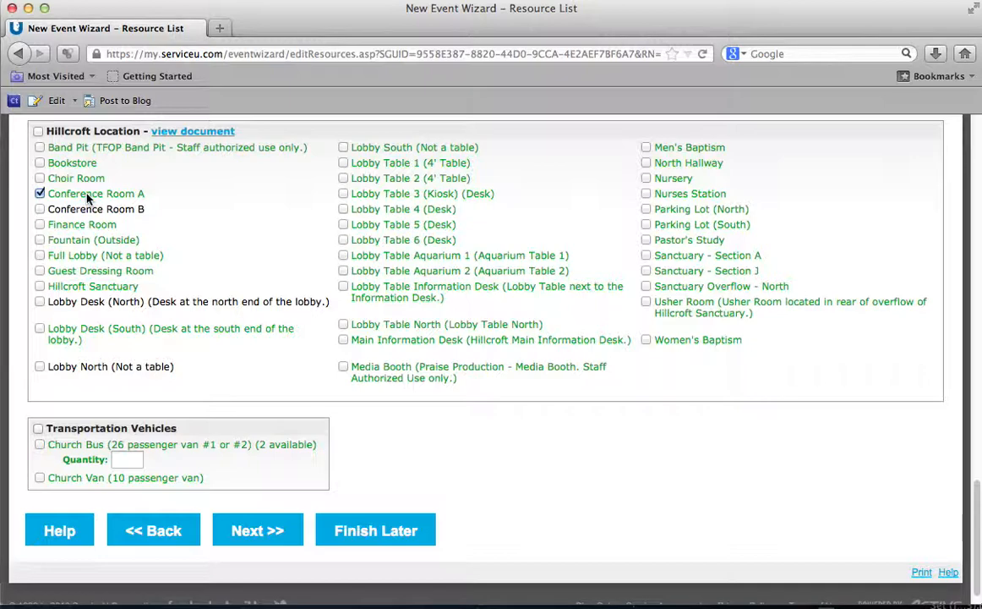
# Step: Review the ticked resources and submit the Resource List with Next >>
pyautogui.scroll(8, 203, 215)
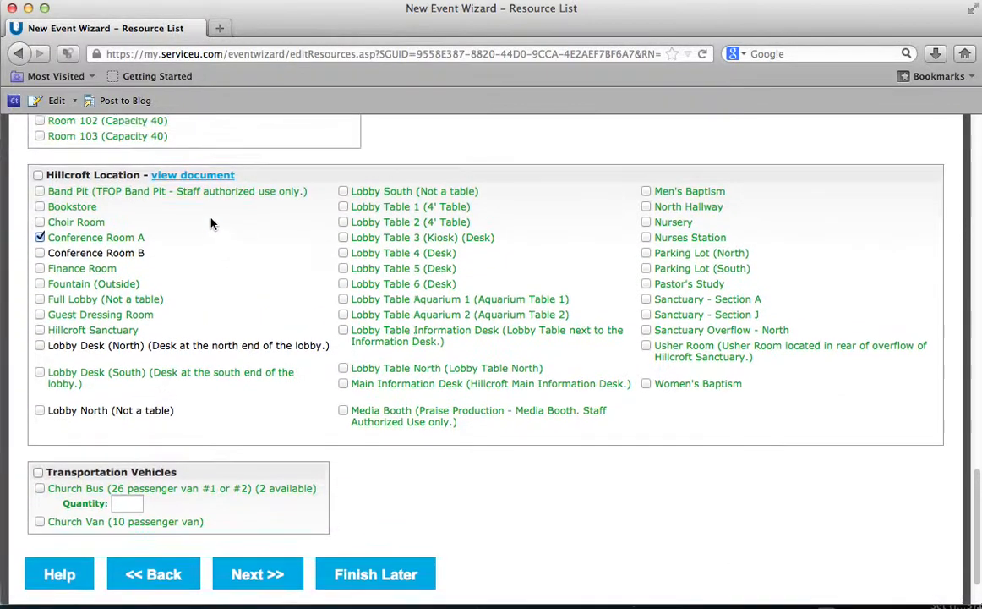
pyautogui.scroll(17, 207, 214)
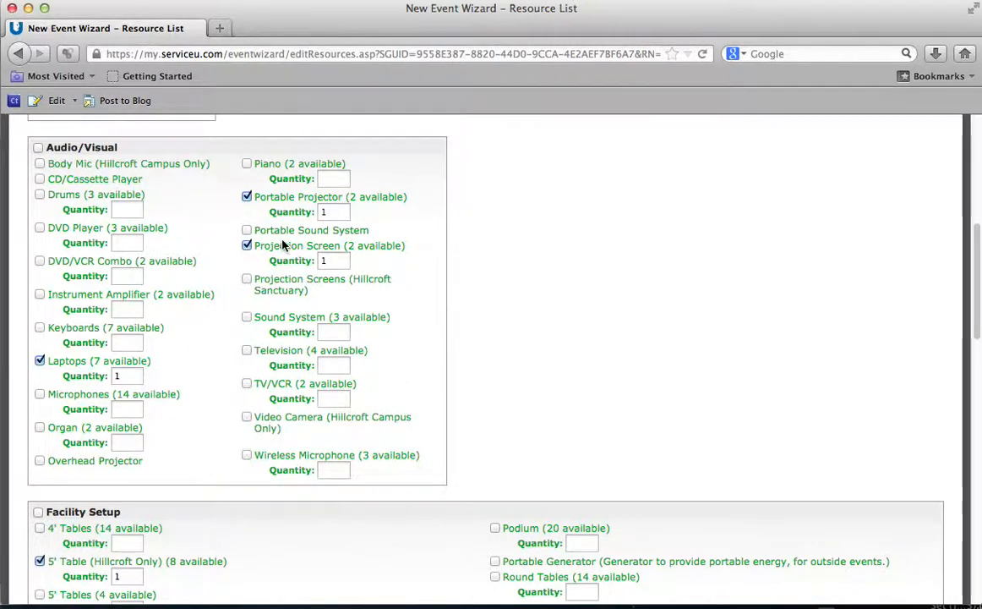
pyautogui.scroll(-5, 275, 234)
pyautogui.scroll(-18, 274, 234)
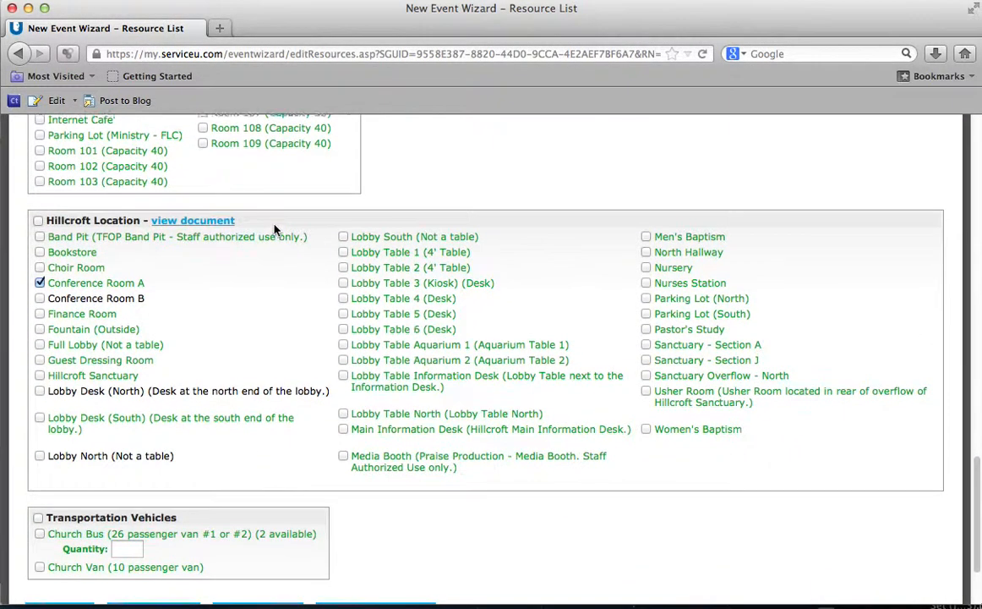
pyautogui.scroll(-1, 274, 228)
pyautogui.scroll(-2, 273, 227)
pyautogui.scroll(20, 194, 351)
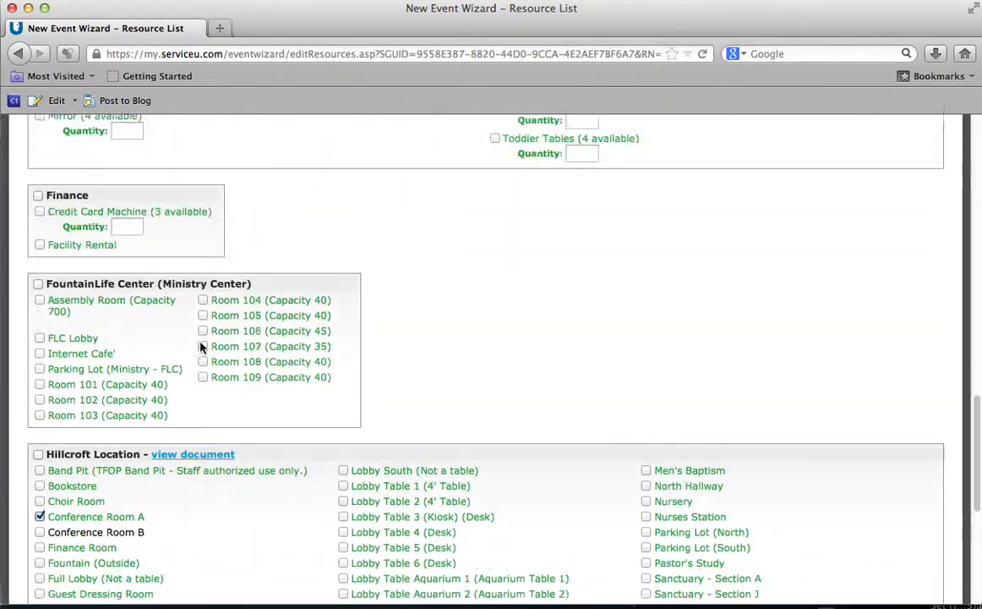
pyautogui.scroll(7, 211, 331)
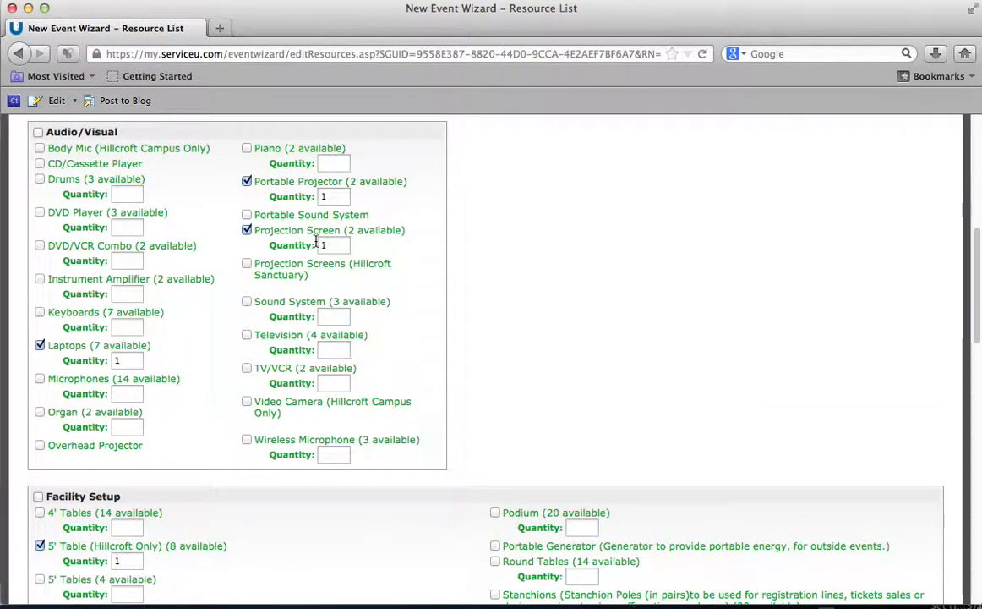
pyautogui.scroll(-20, 262, 289)
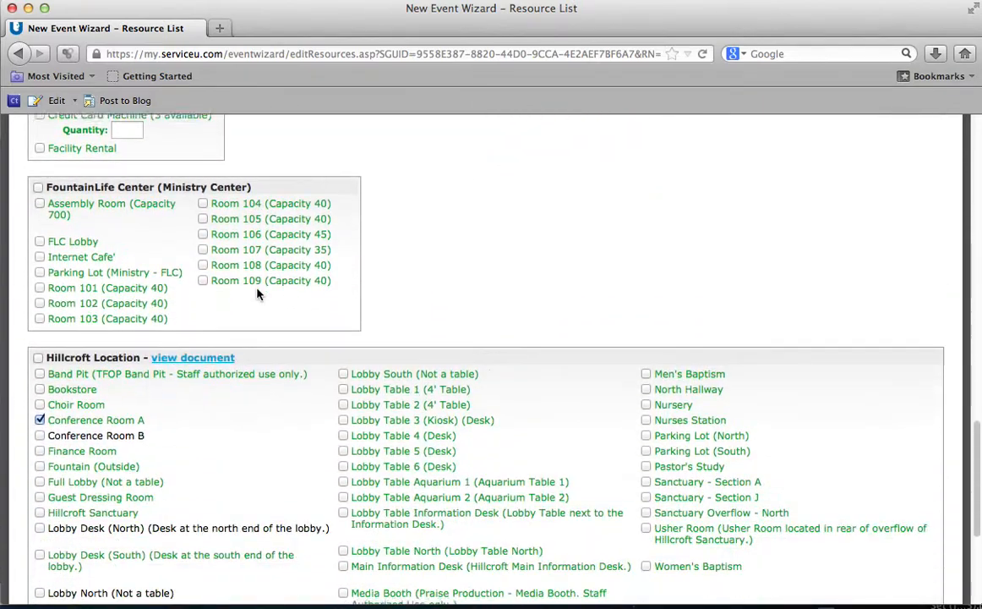
pyautogui.scroll(-1, 259, 294)
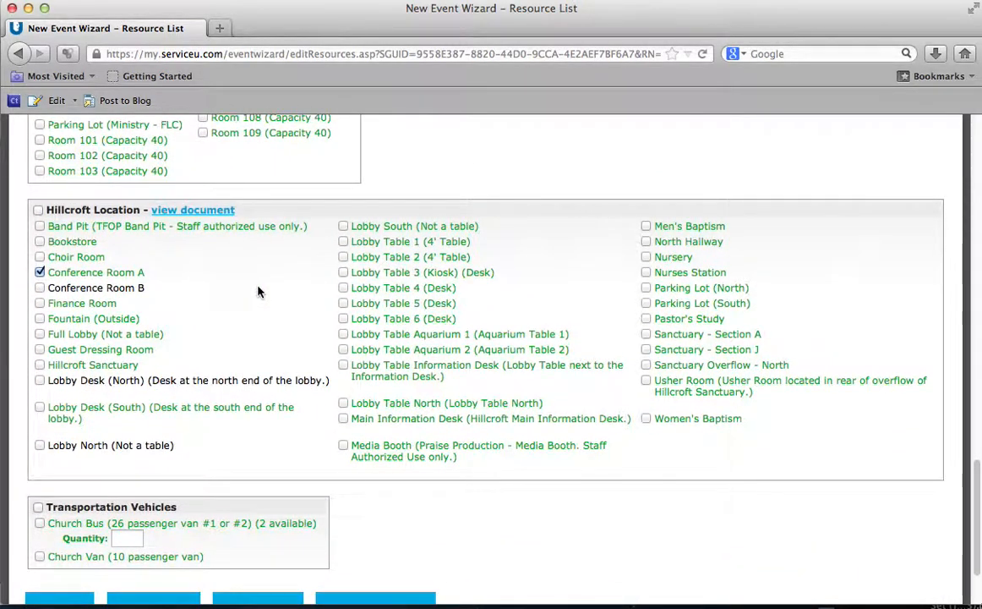
pyautogui.scroll(20, 260, 292)
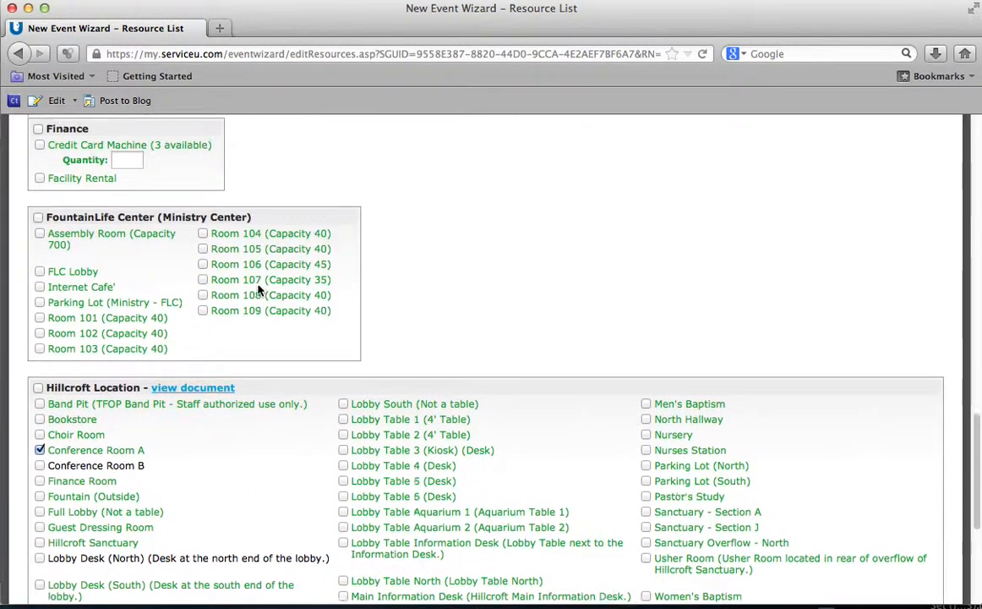
pyautogui.scroll(5, 256, 284)
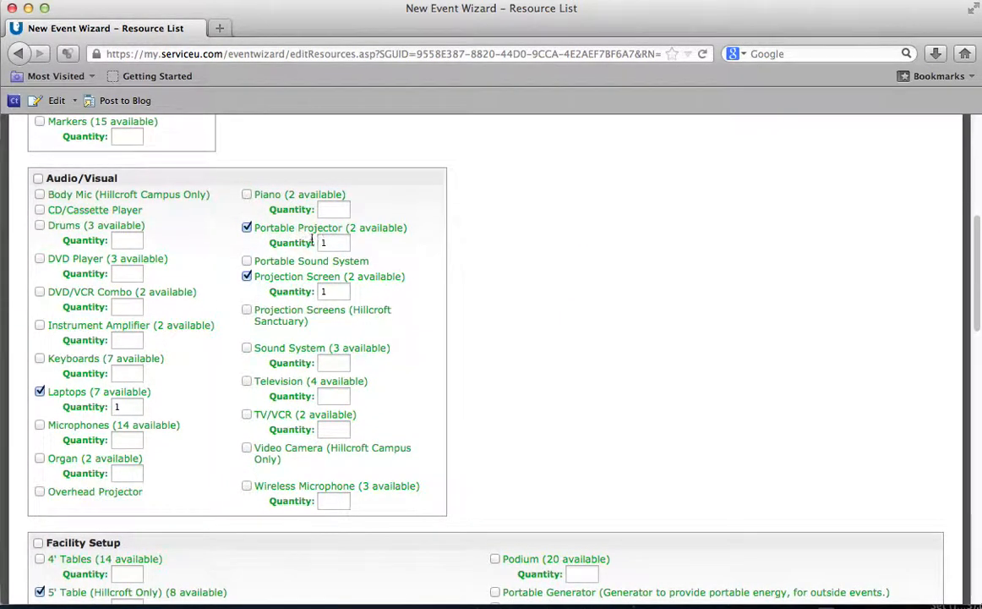
pyautogui.scroll(-20, 431, 320)
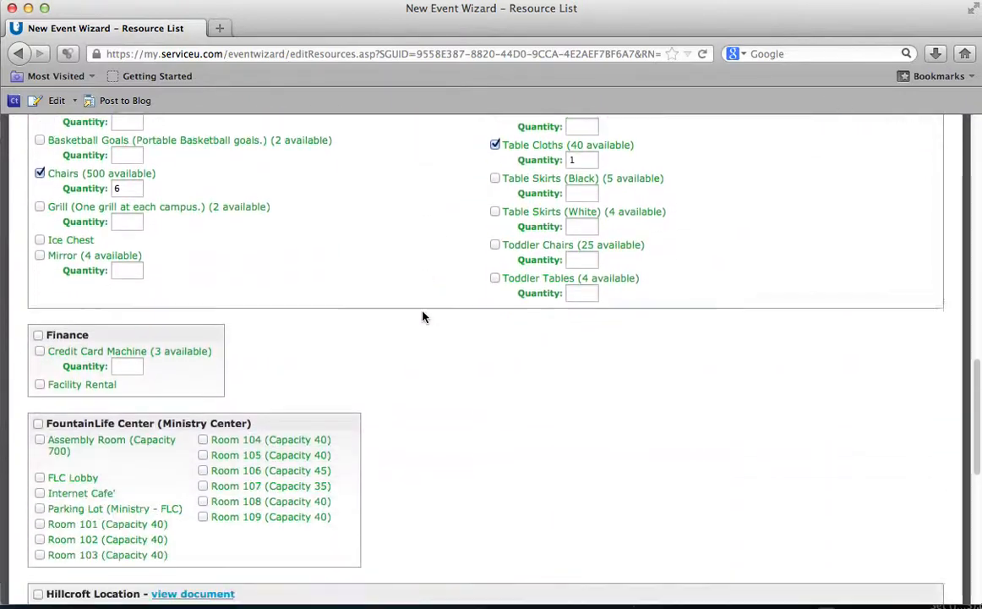
pyautogui.scroll(-3, 426, 277)
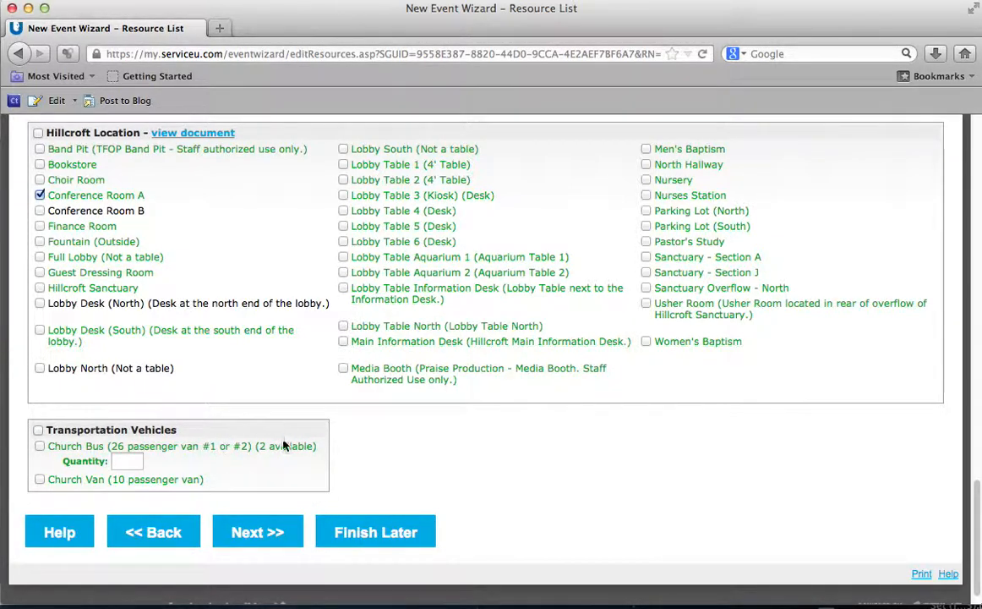
pyautogui.click(252, 533)
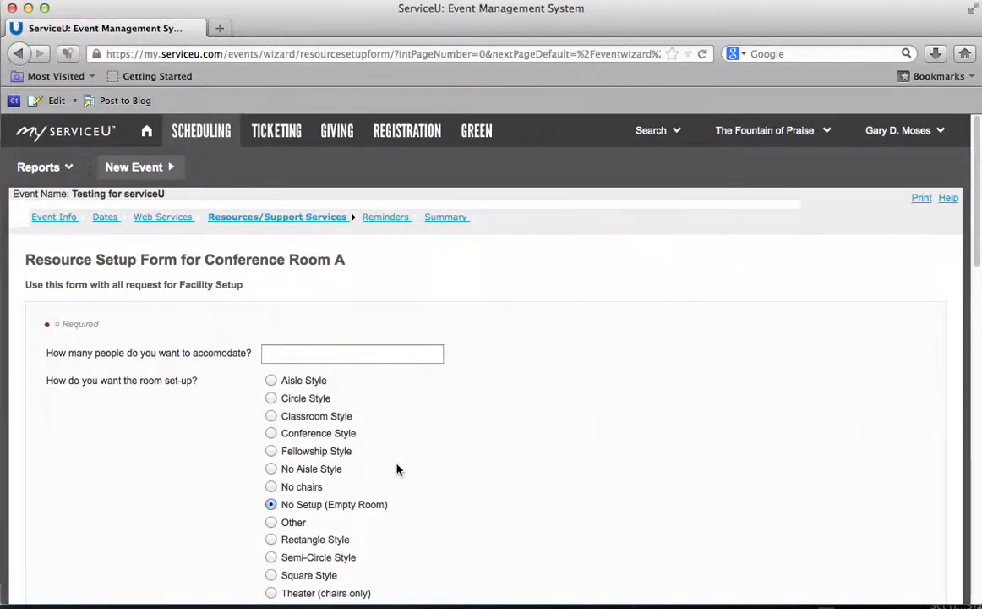
pyautogui.scroll(-1, 398, 470)
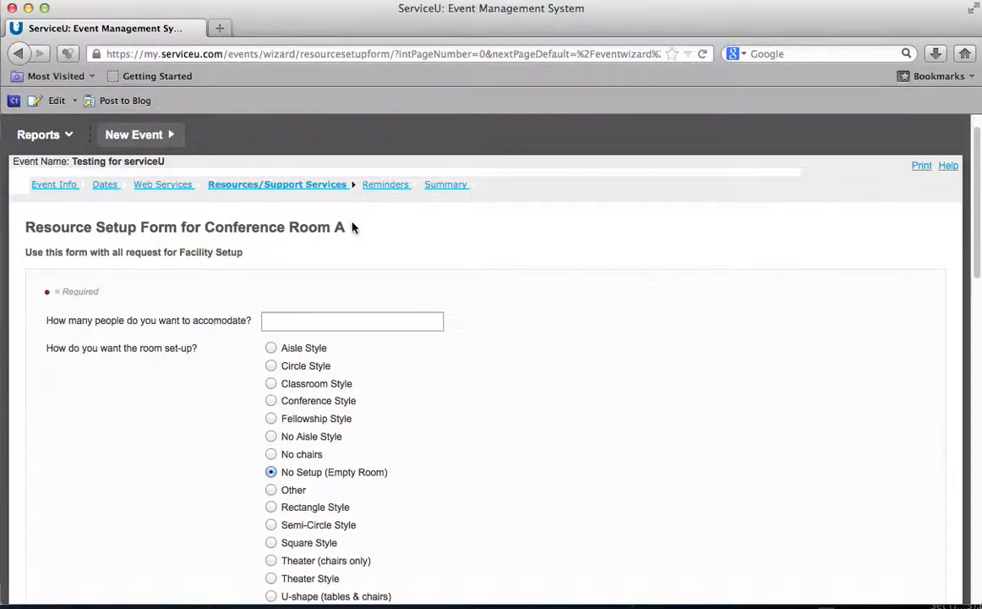
pyautogui.scroll(-3, 372, 298)
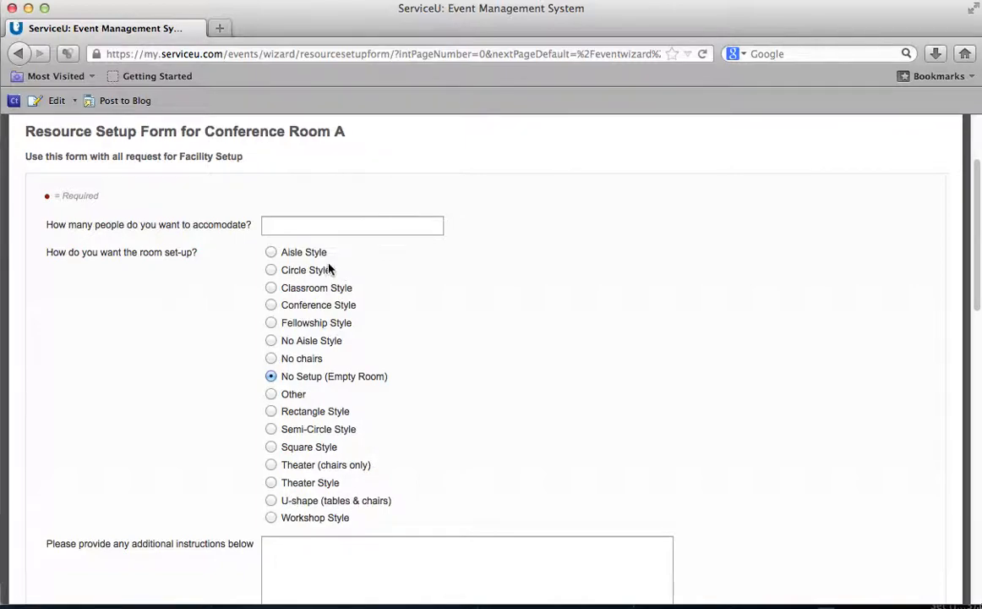
pyautogui.scroll(-10, 435, 385)
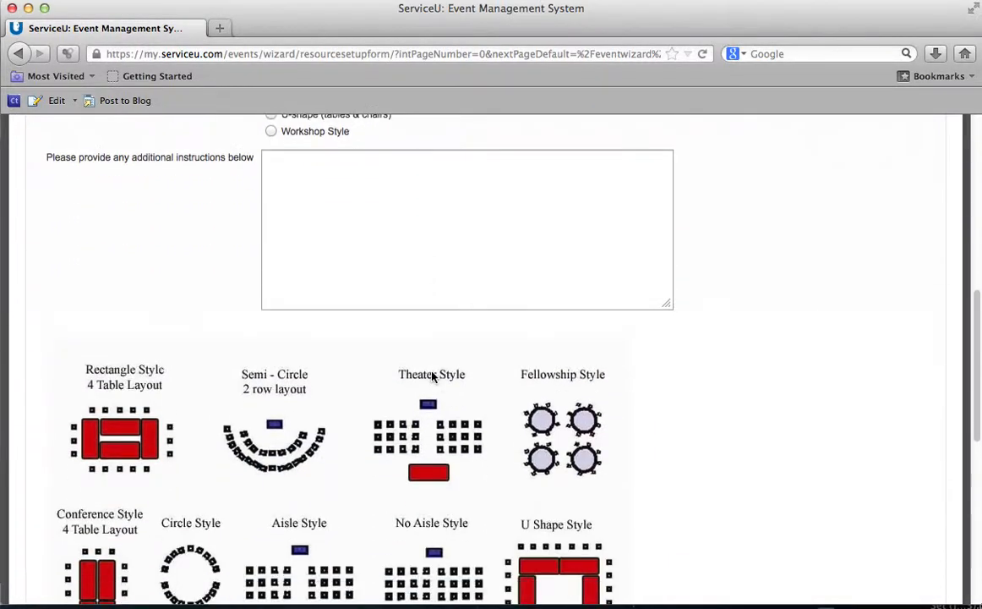
pyautogui.scroll(-4, 433, 376)
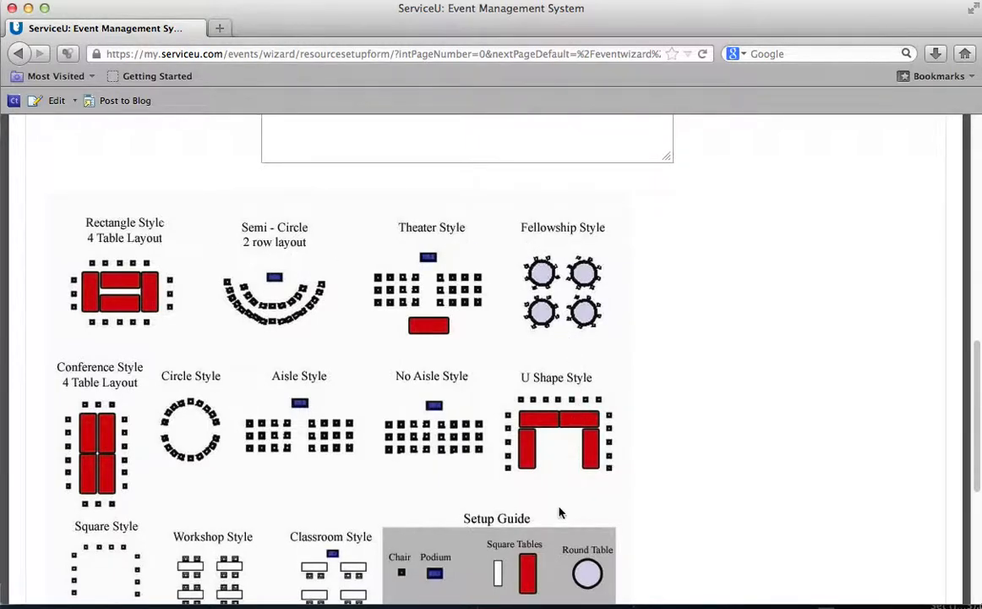
pyautogui.scroll(-1, 560, 511)
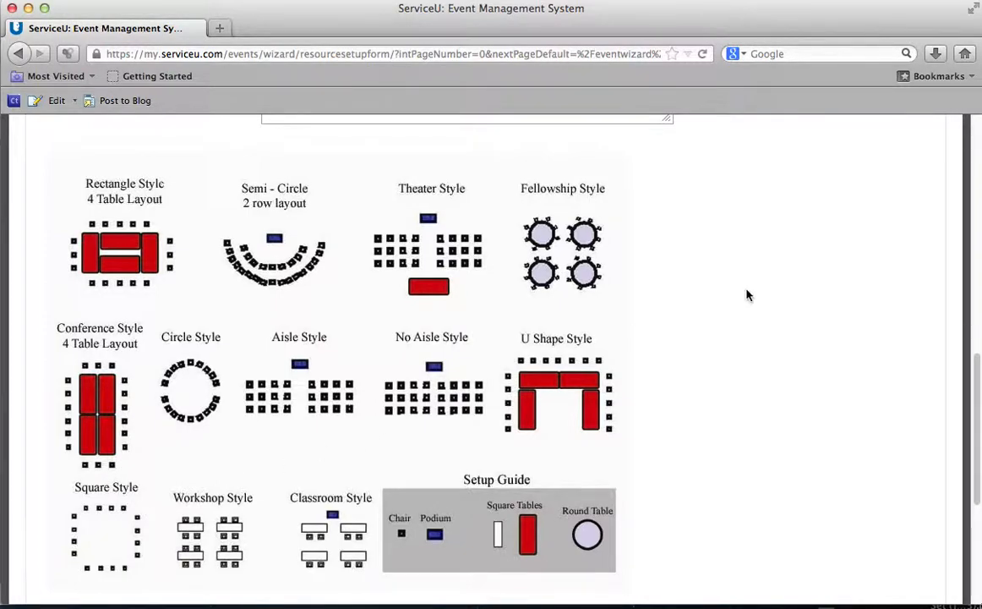
pyautogui.scroll(5, 738, 223)
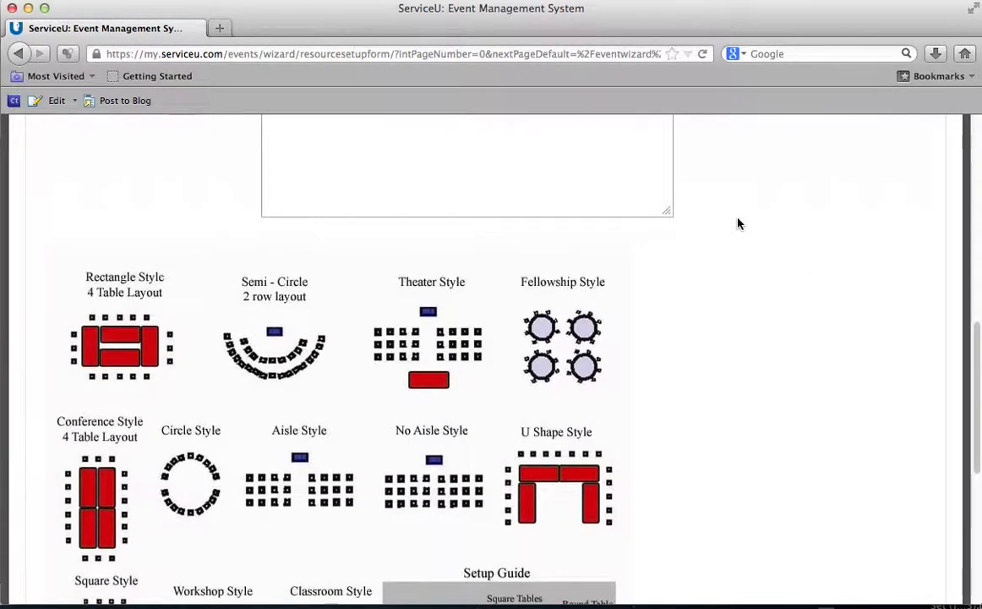
pyautogui.scroll(1, 735, 222)
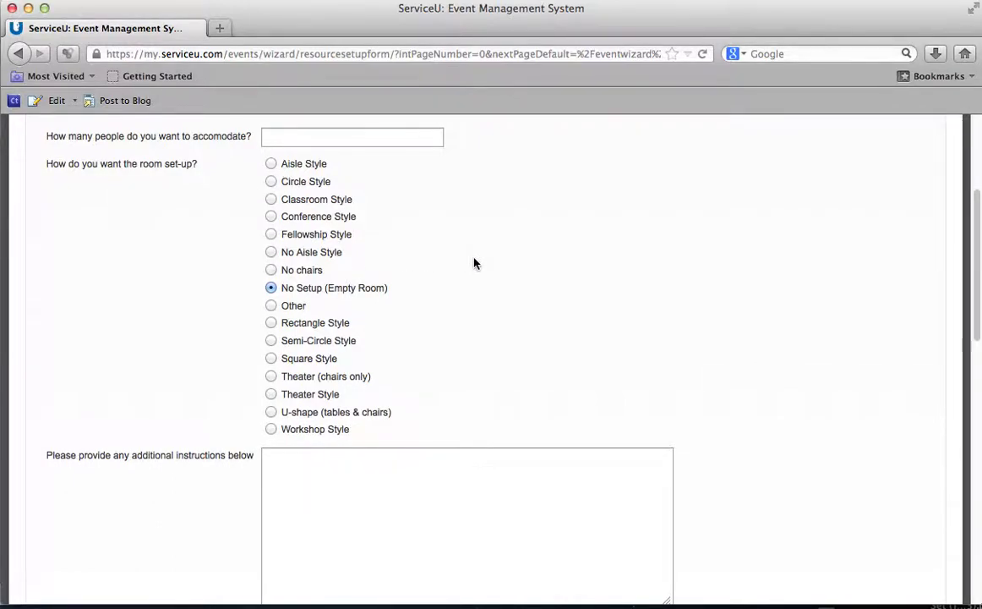
pyautogui.scroll(-2, 474, 264)
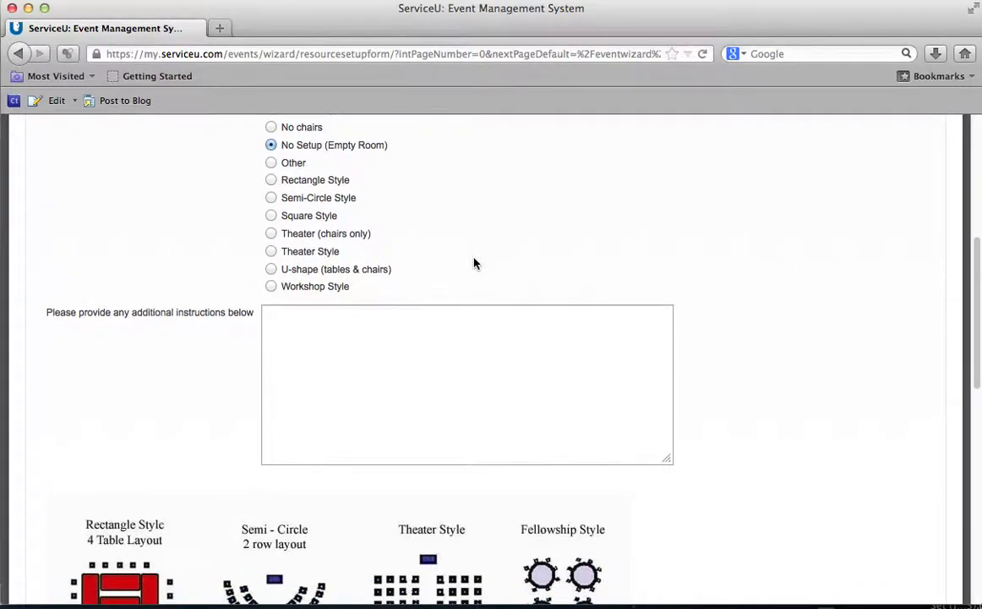
pyautogui.click(420, 329)
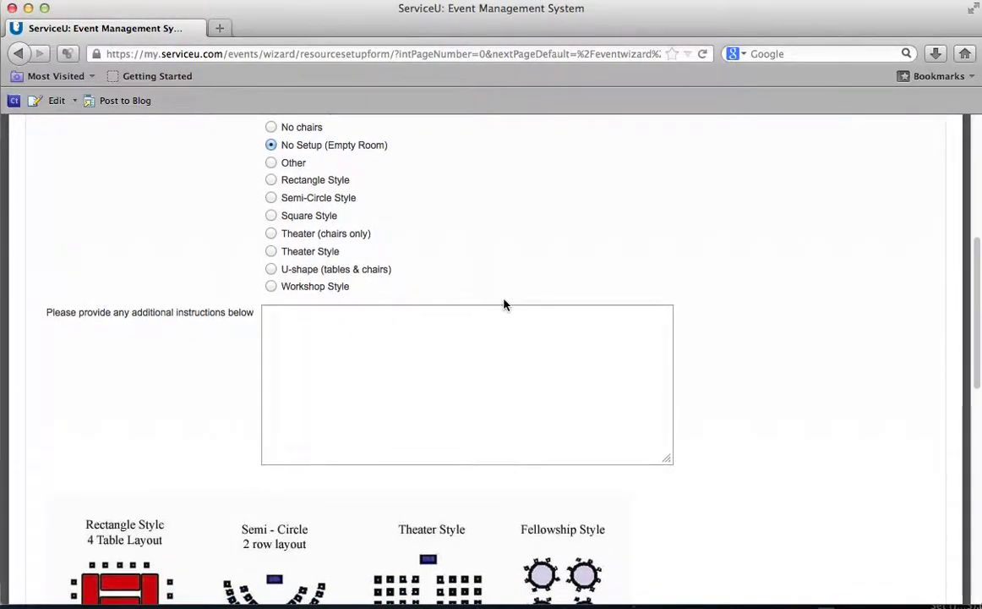
pyautogui.scroll(-10, 574, 279)
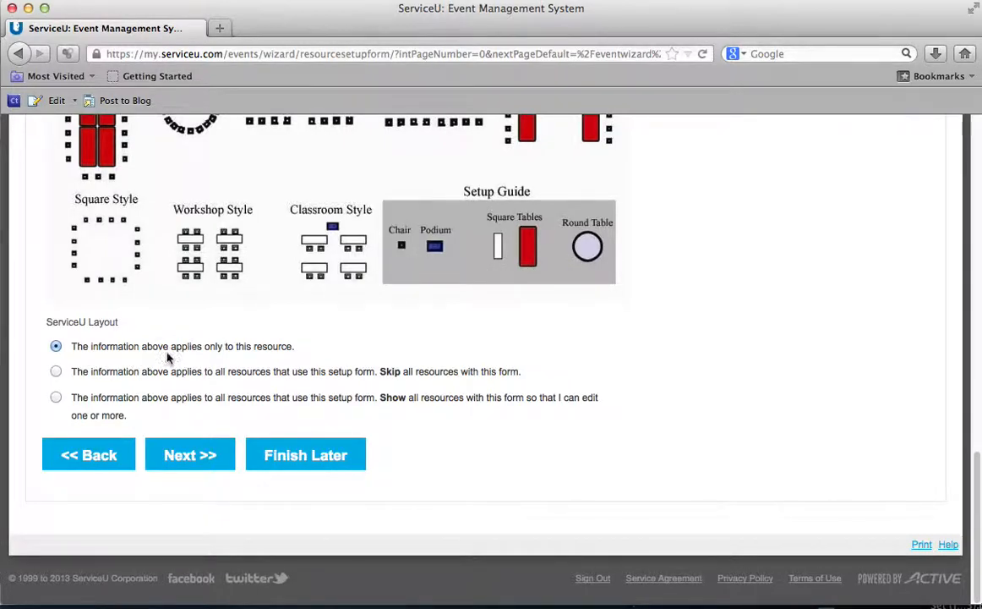
# Step: Highlight the first layout option's wording, then clear the highlight
pyautogui.moveTo(244, 346); pyautogui.dragTo(299, 349)
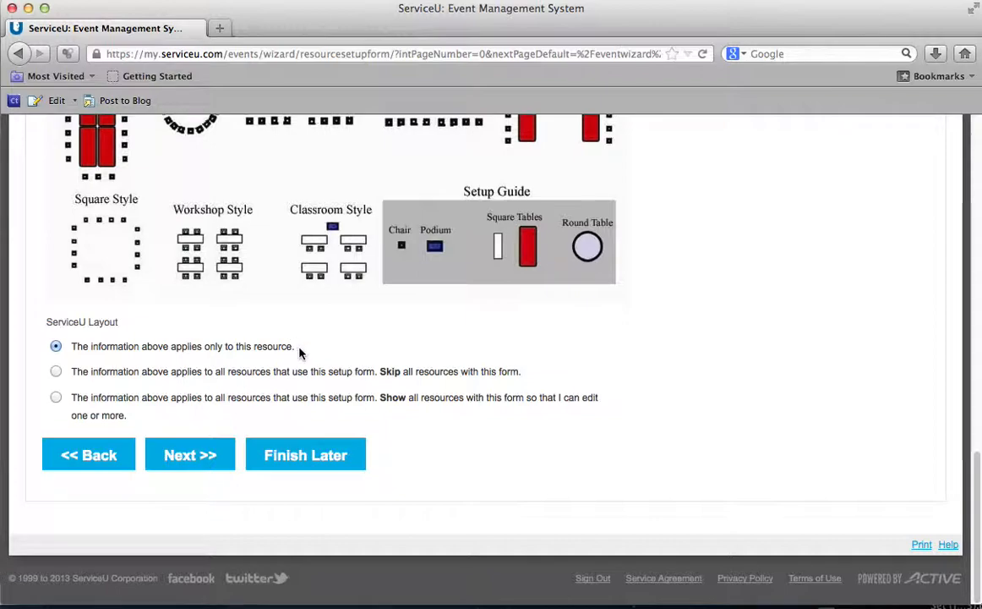
pyautogui.moveTo(241, 357); pyautogui.dragTo(72, 347)
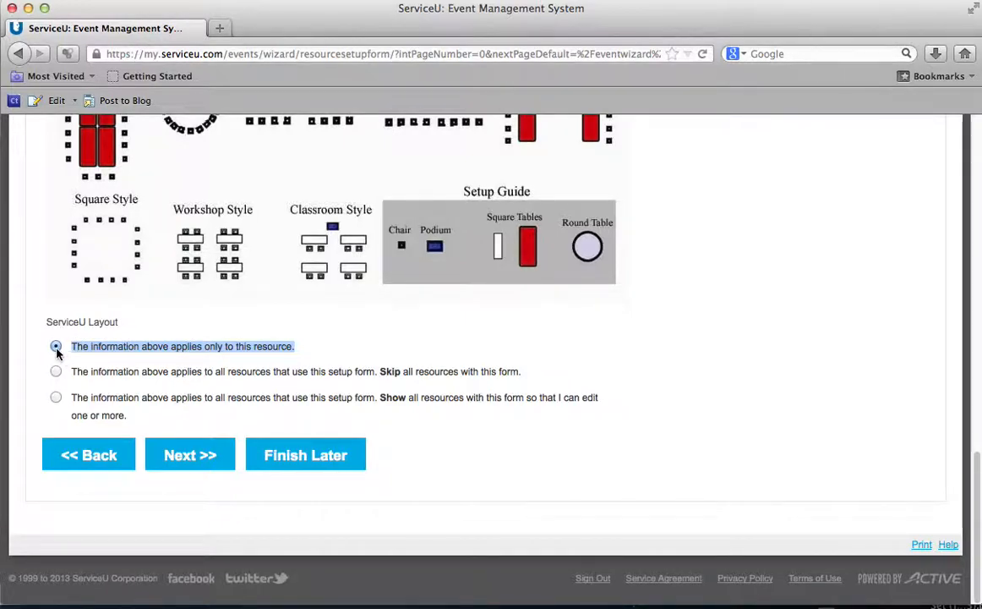
pyautogui.click(333, 346)
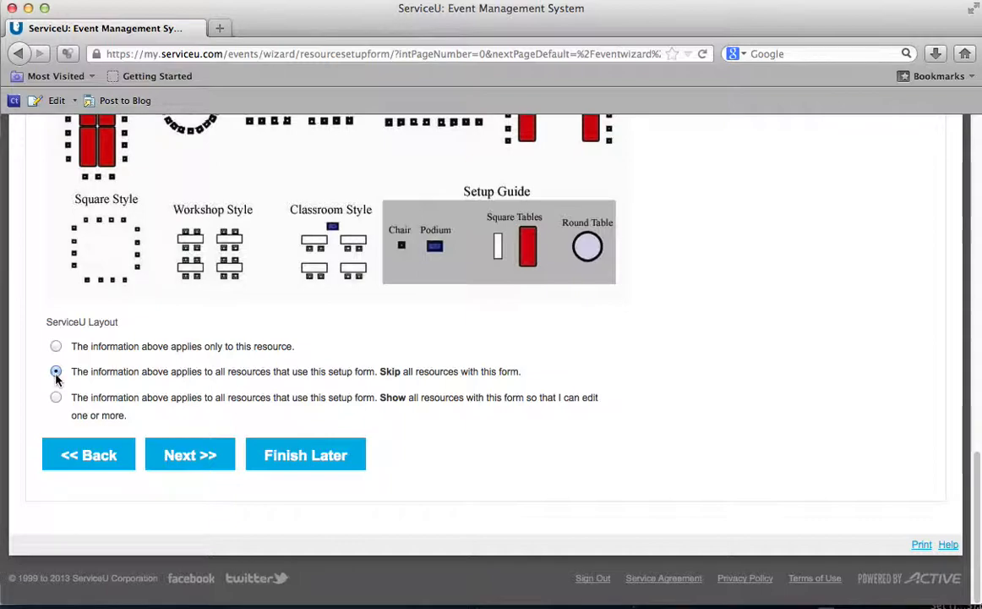
# Step: Choose 'applies only to this resource' for the room setup details and submit the setup form
pyautogui.click(56, 398)
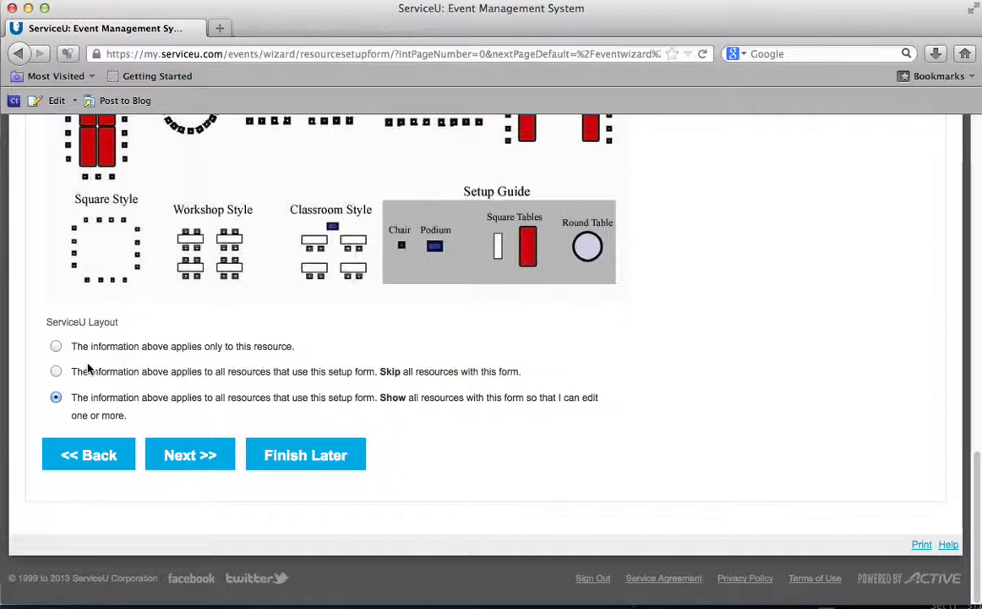
pyautogui.click(56, 346)
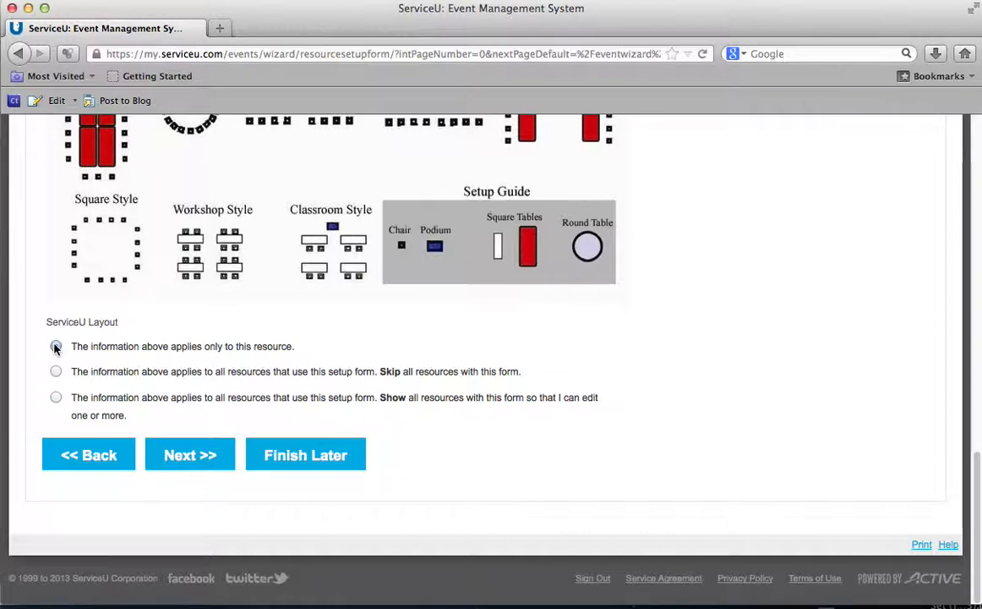
pyautogui.click(201, 456)
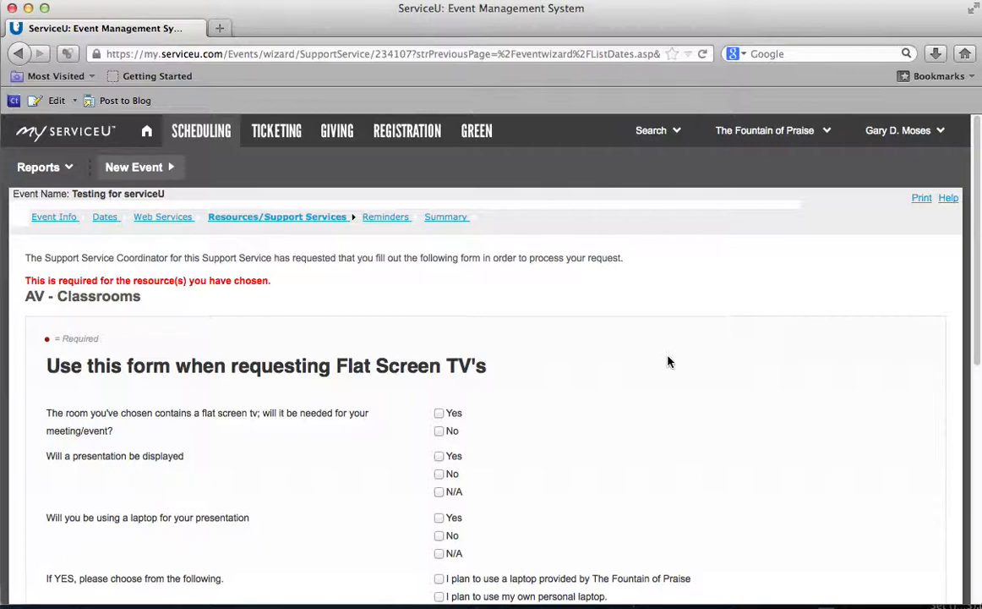
# Step: Answer Yes that a flat screen TV will be needed
pyautogui.scroll(-3, 668, 362)
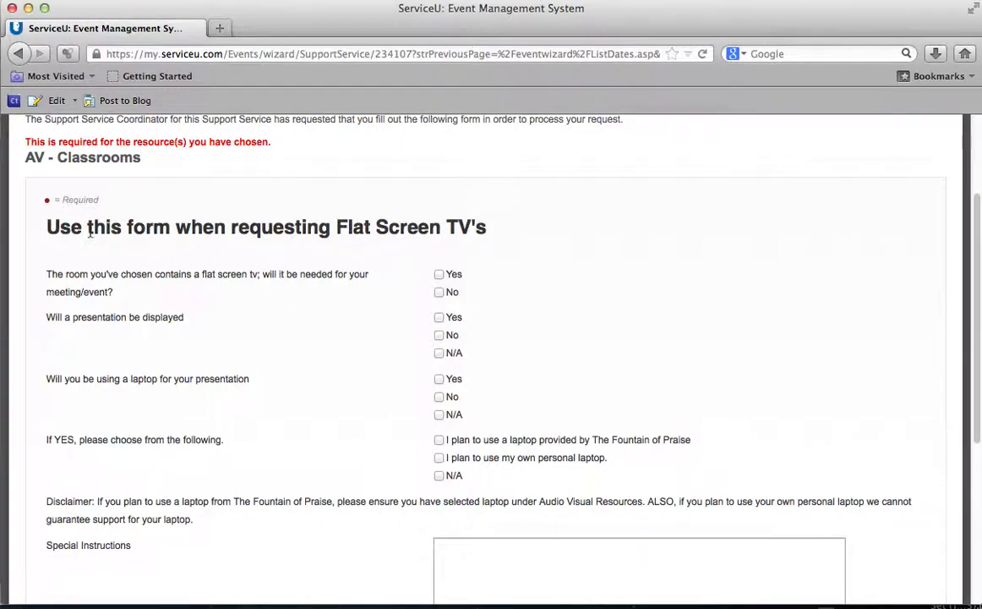
pyautogui.scroll(2, 87, 233)
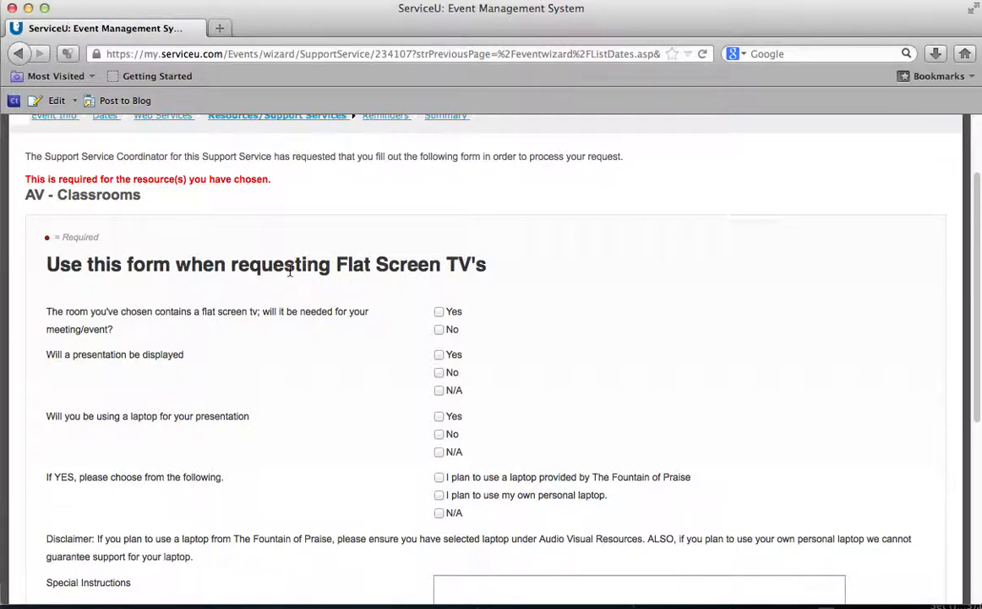
pyautogui.scroll(-2, 289, 269)
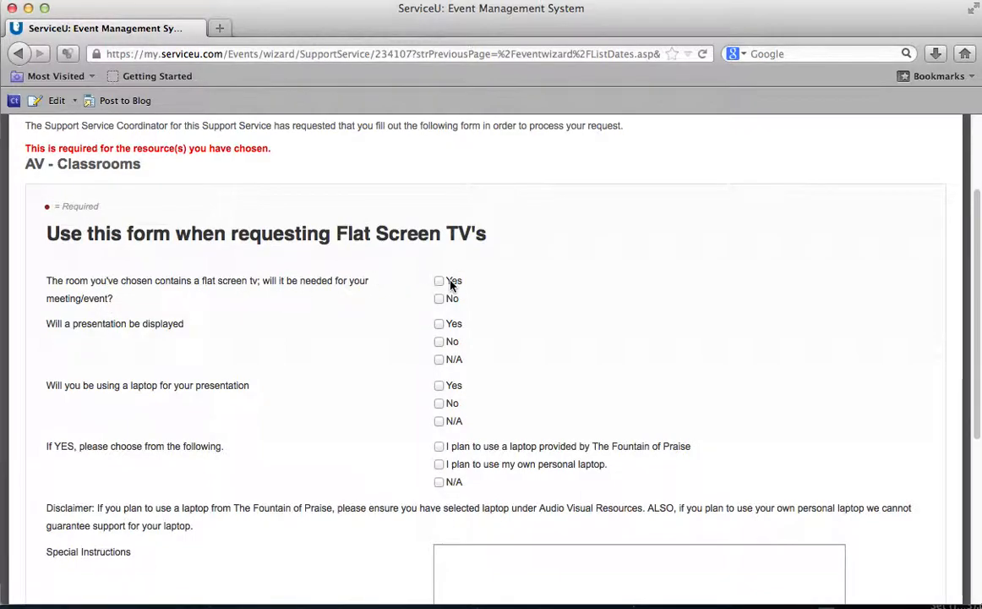
pyautogui.click(440, 282)
# Step: Go back two pages to the Resource Groups and Support Services list
pyautogui.scroll(-5, 368, 300)
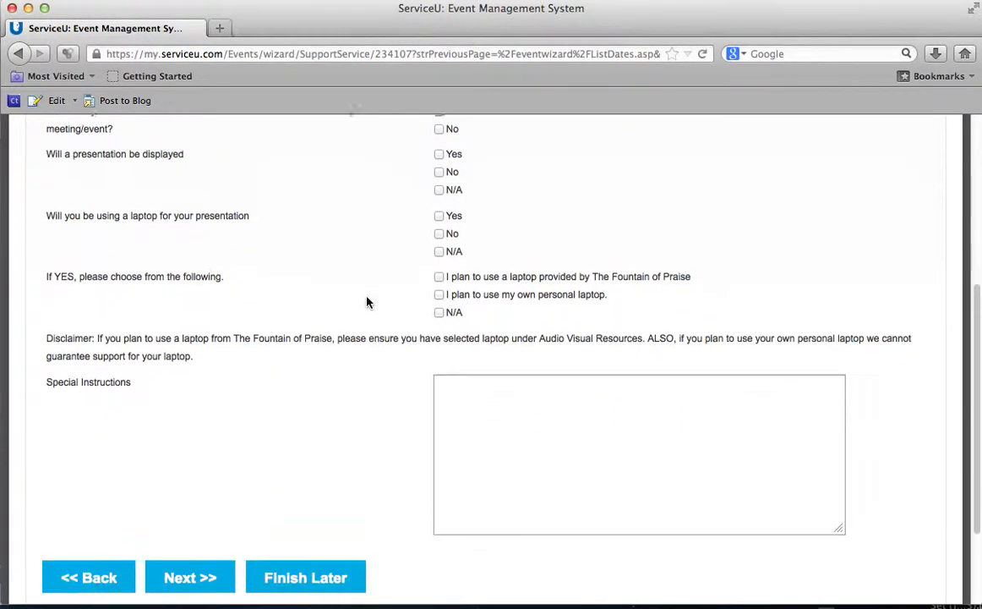
pyautogui.click(90, 457)
pyautogui.scroll(-5, 118, 450)
pyautogui.scroll(-10, 118, 450)
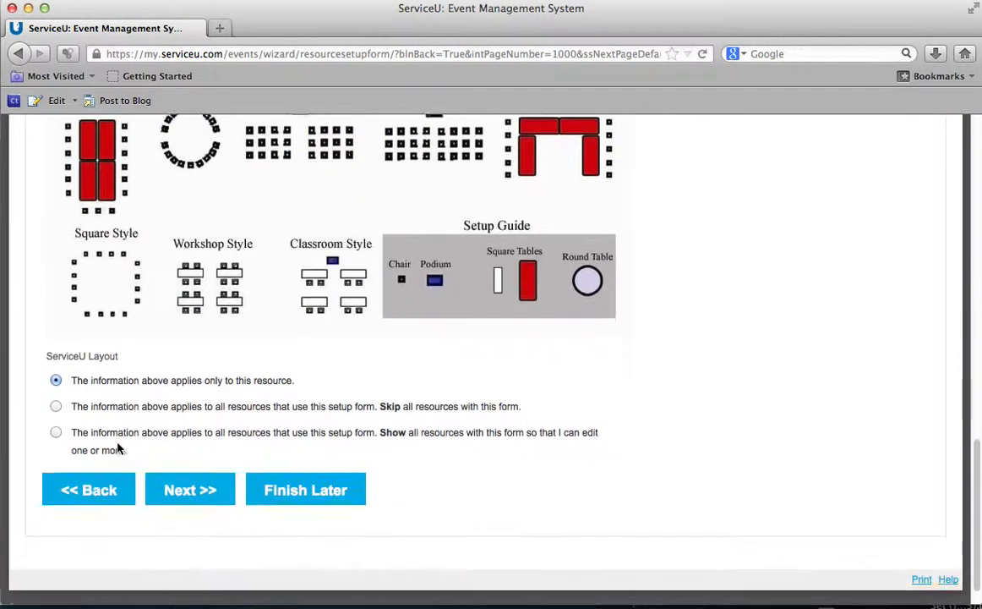
pyautogui.click(89, 457)
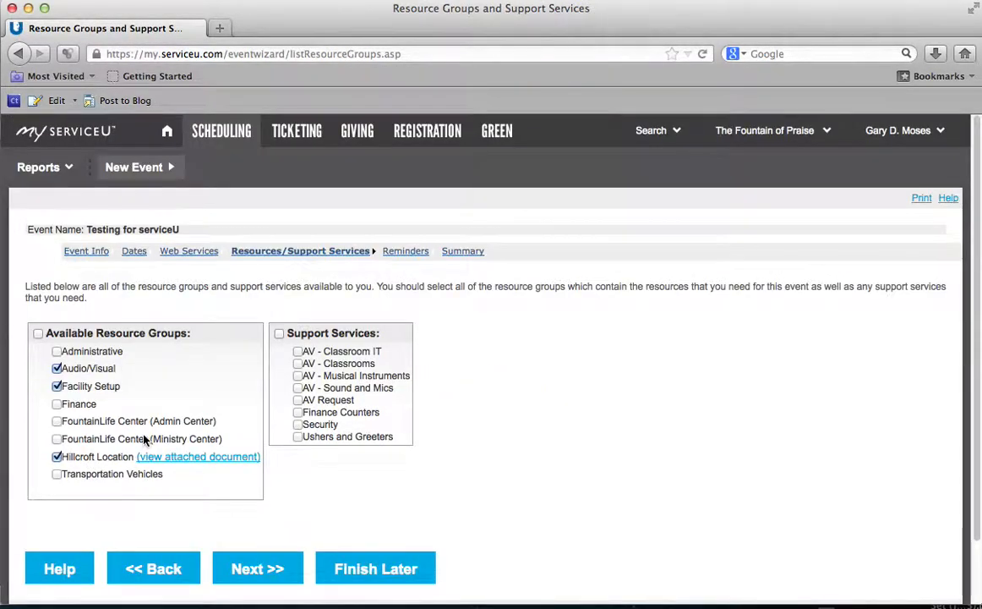
# Step: Uncheck Projection Screen, clear the projection screen and portable projector quantities, and submit the resource list
pyautogui.click(259, 570)
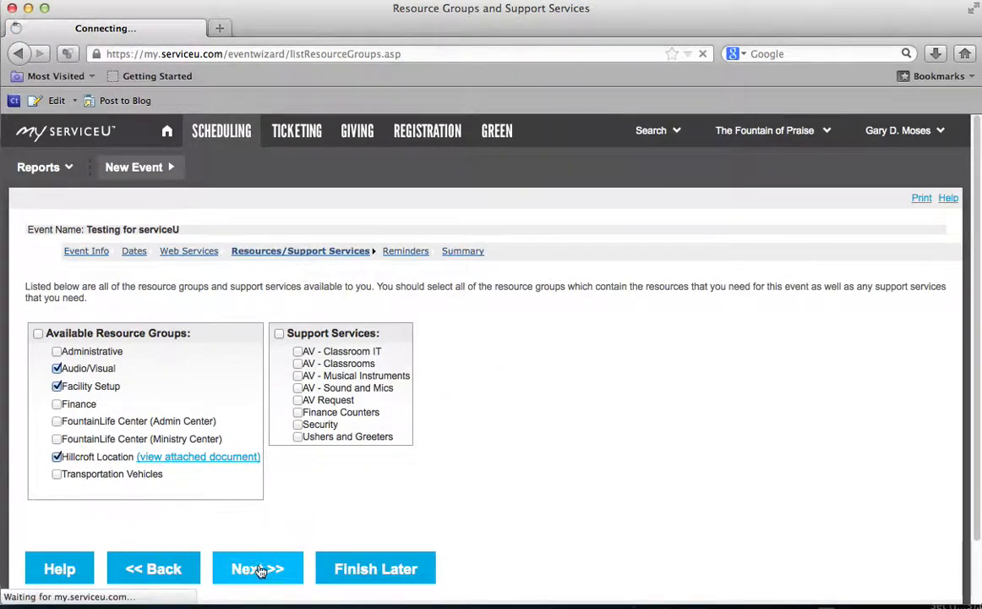
pyautogui.scroll(-3, 224, 413)
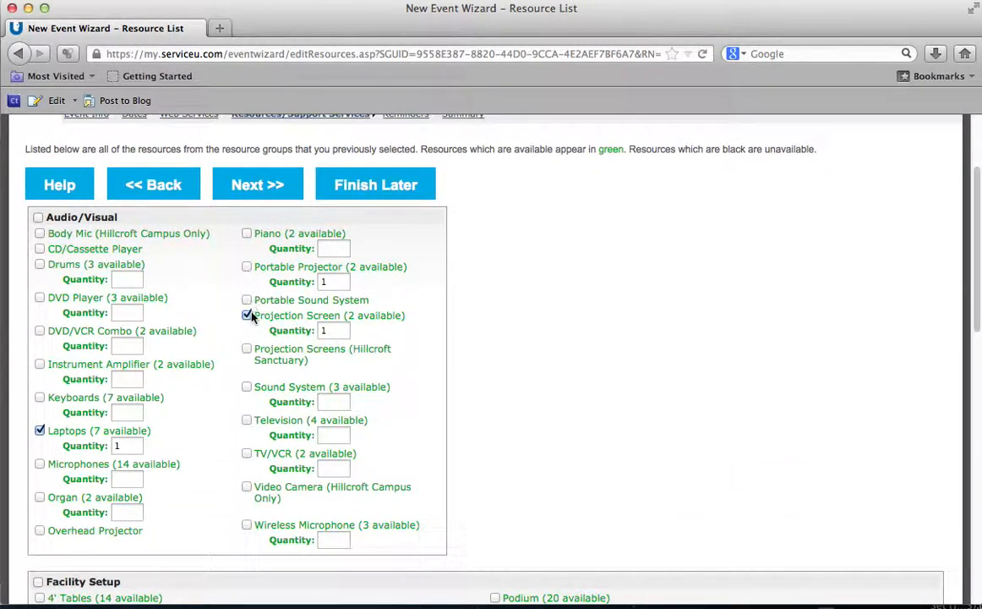
pyautogui.click(247, 316)
pyautogui.doubleClick(324, 329)
pyautogui.press('BackSpace')
pyautogui.click(333, 284)
pyautogui.press('BackSpace')
pyautogui.scroll(-10, 467, 333)
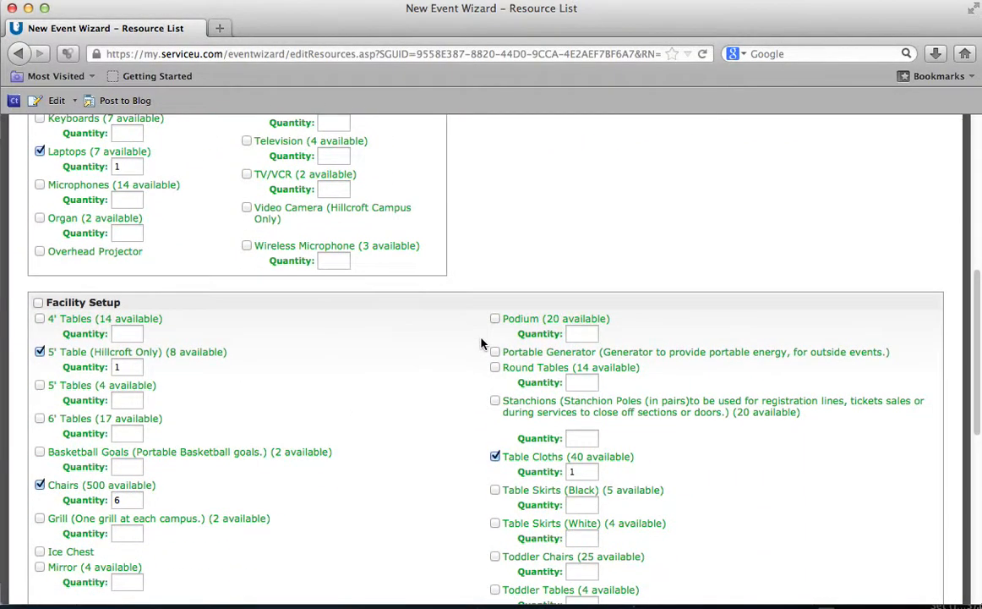
pyautogui.click(268, 507)
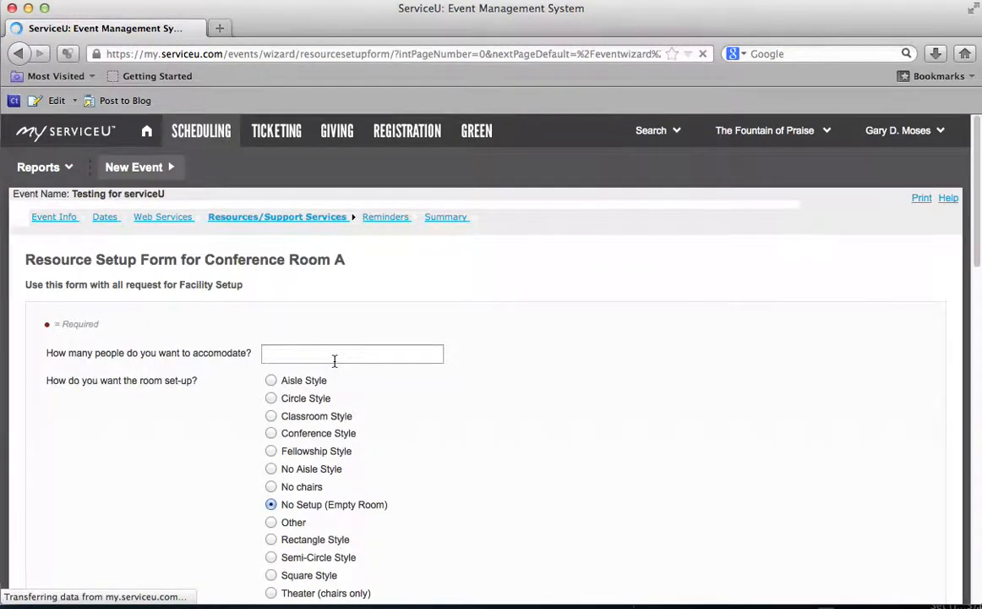
# Step: Submit the room setup form again without changes
pyautogui.scroll(-2, 334, 364)
pyautogui.scroll(-15, 334, 364)
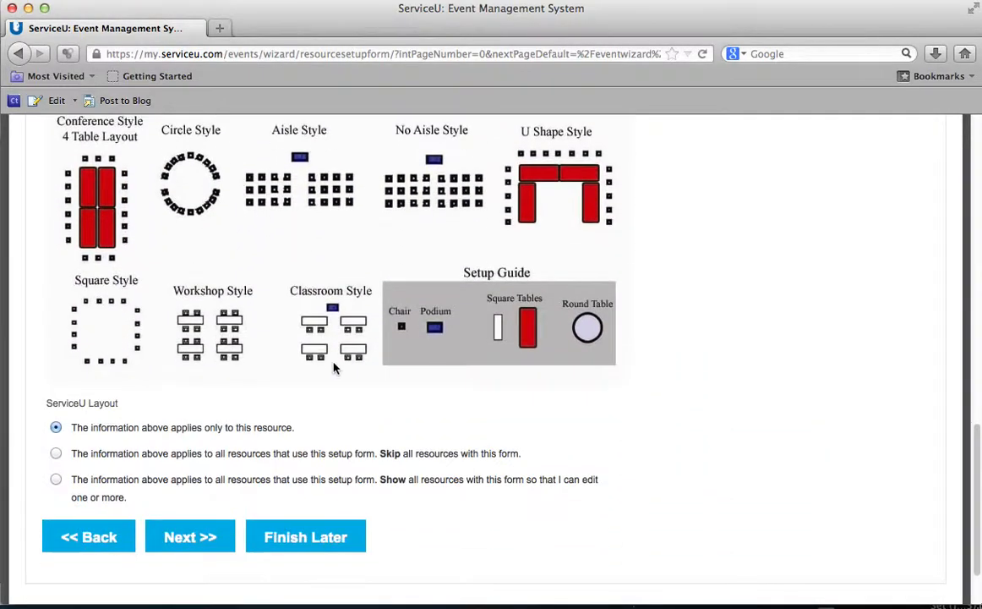
pyautogui.click(189, 456)
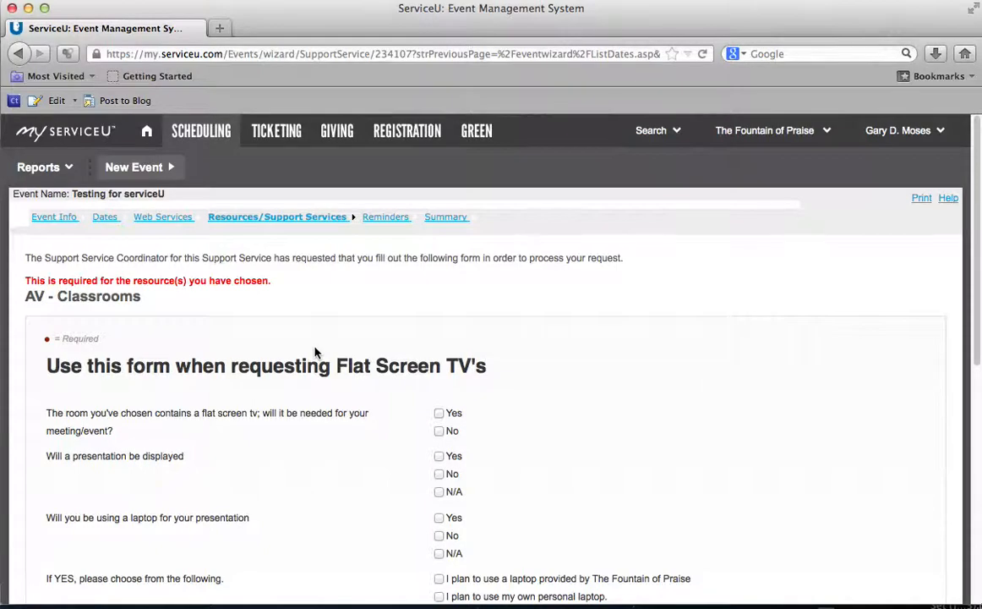
# Step: Answer Yes to needing a flat screen TV and displaying a presentation, then submit the TV form
pyautogui.scroll(-2, 241, 340)
pyautogui.click(440, 292)
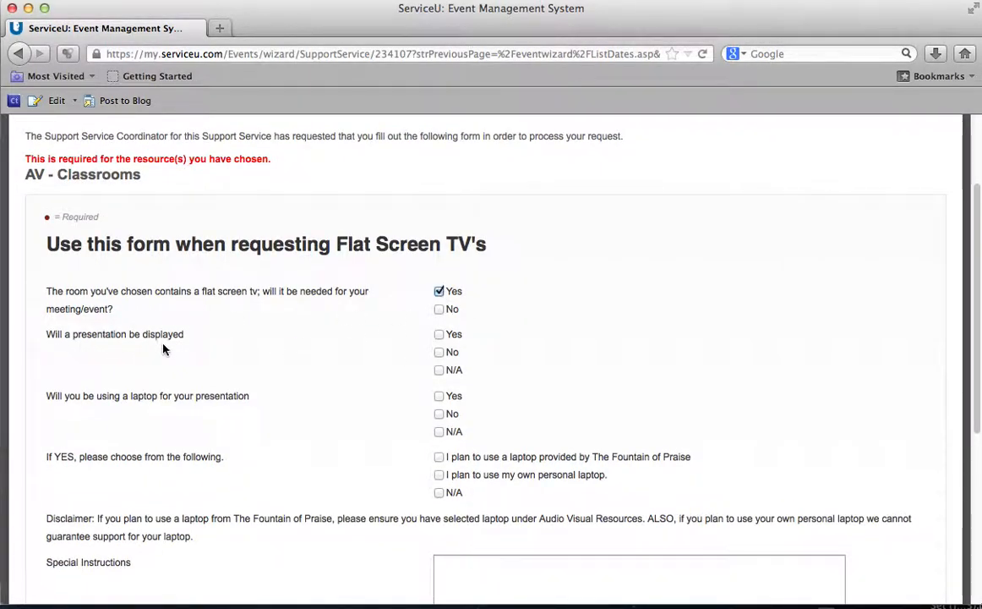
pyautogui.click(439, 335)
pyautogui.scroll(-2, 360, 374)
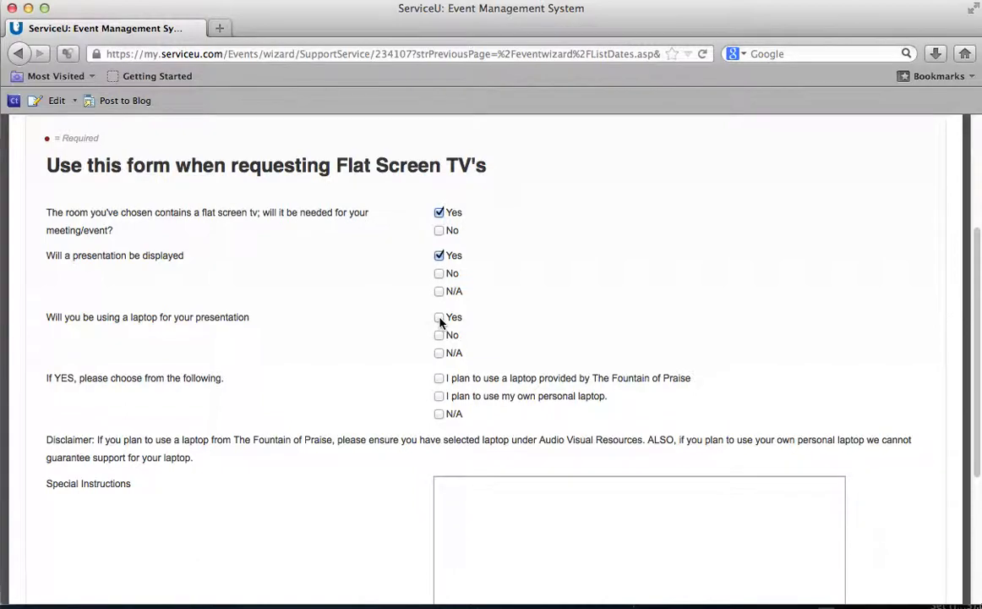
pyautogui.scroll(-2, 254, 356)
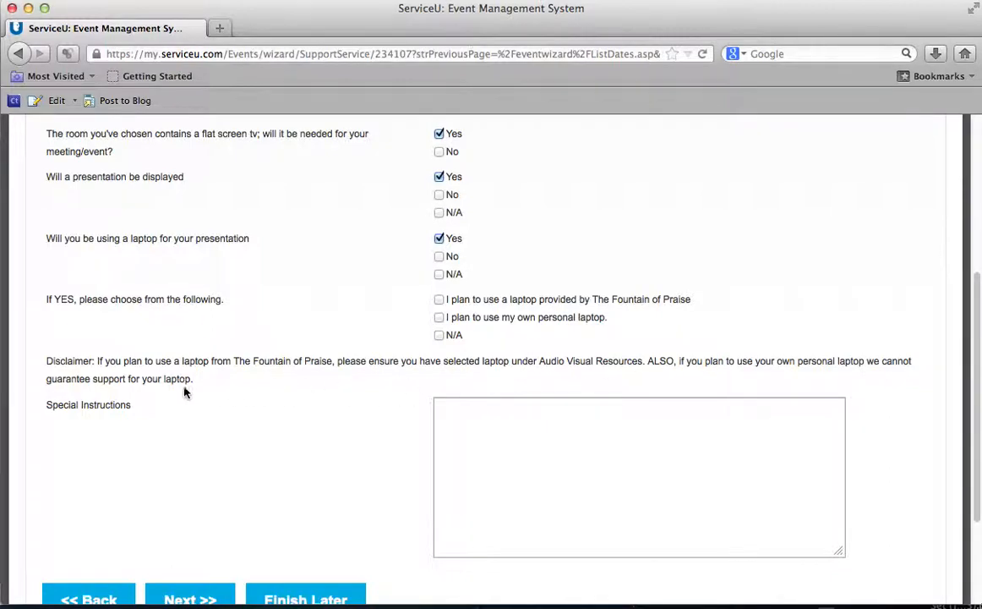
pyautogui.scroll(-3, 231, 397)
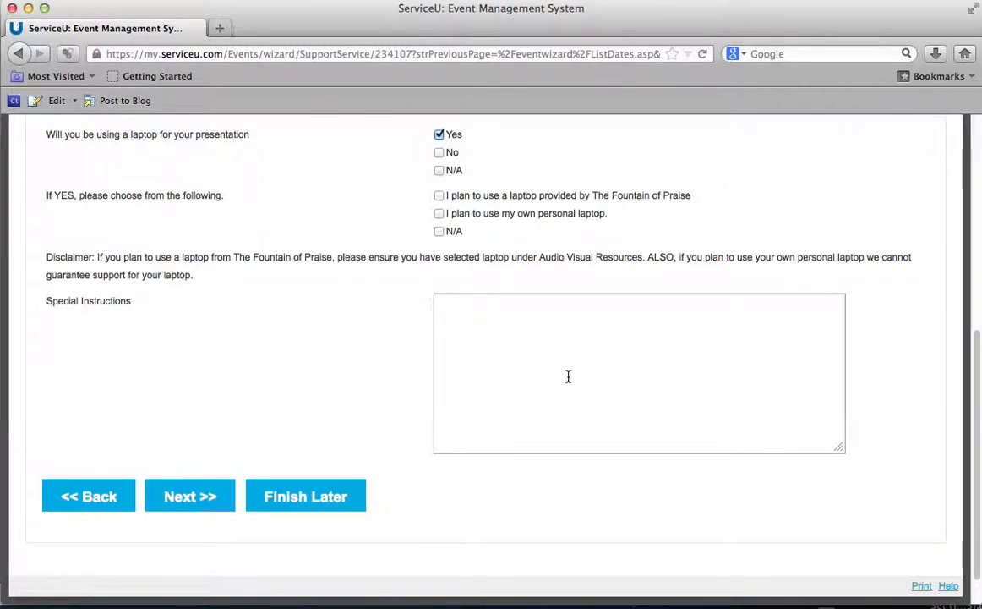
pyautogui.click(191, 497)
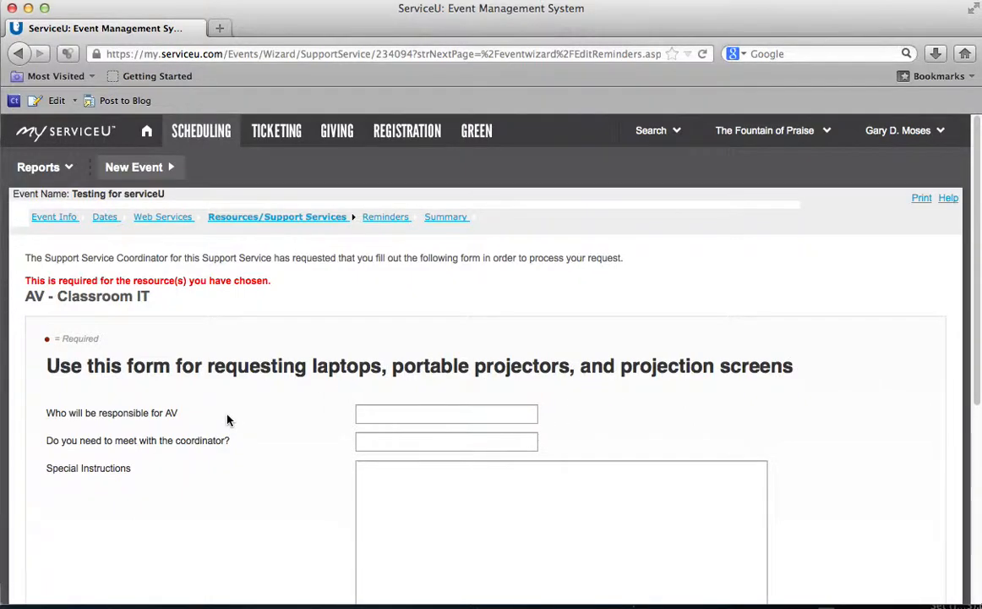
# Step: Answer 'N/A' to the coordinator meeting question
pyautogui.scroll(-5, 228, 418)
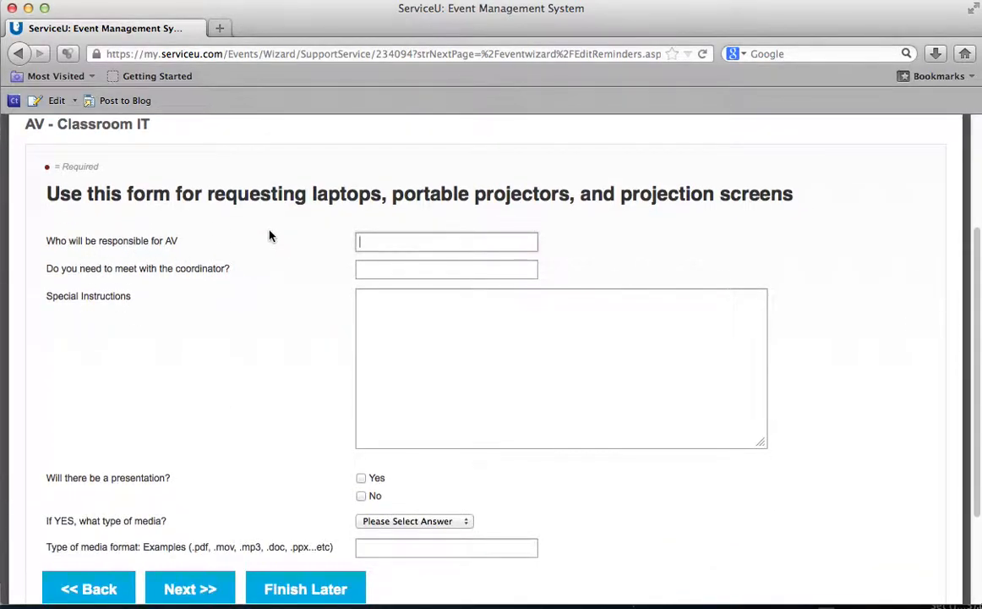
pyautogui.write('TFOP')
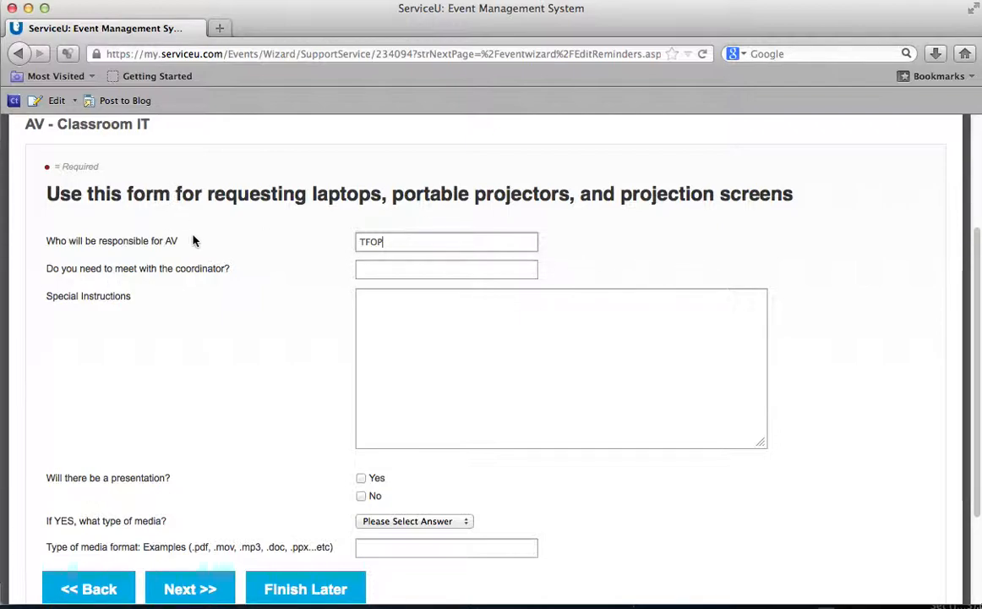
pyautogui.click(390, 268)
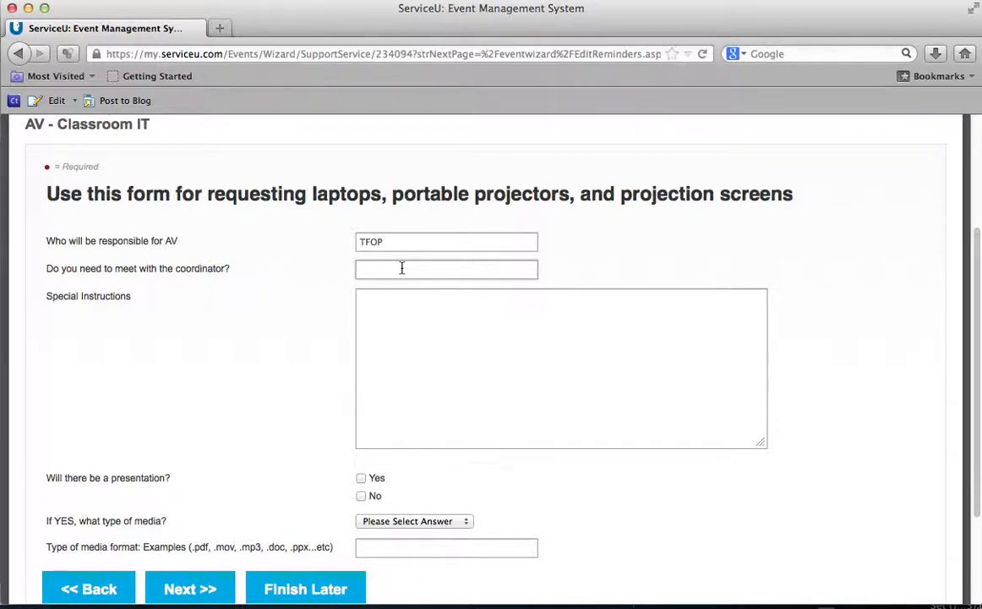
pyautogui.write('N/A')
pyautogui.press('Tab')
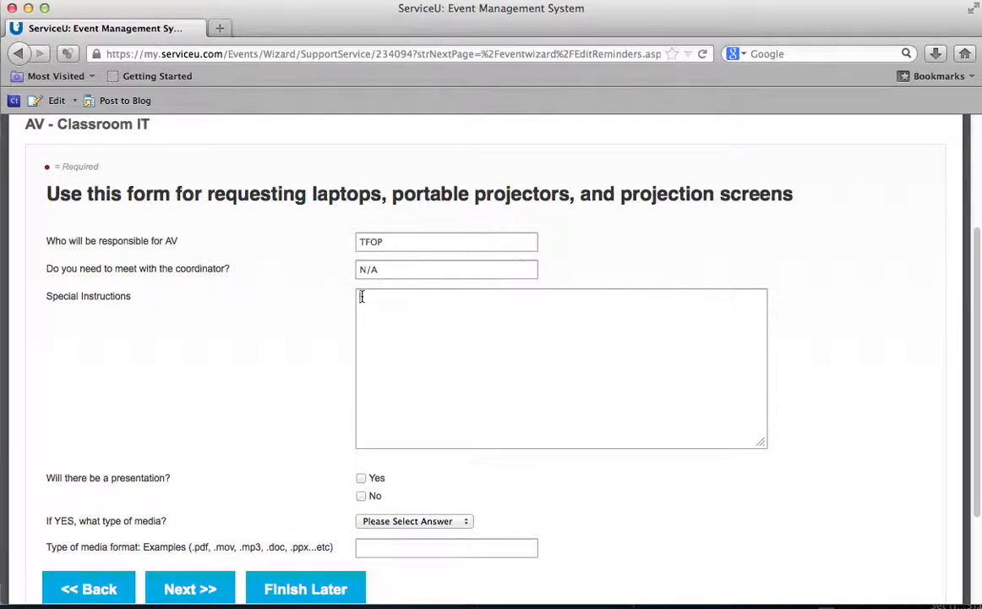
# Step: Confirm there will be a presentation, leave the media type unchosen, and continue to Reminders
pyautogui.scroll(-3, 291, 337)
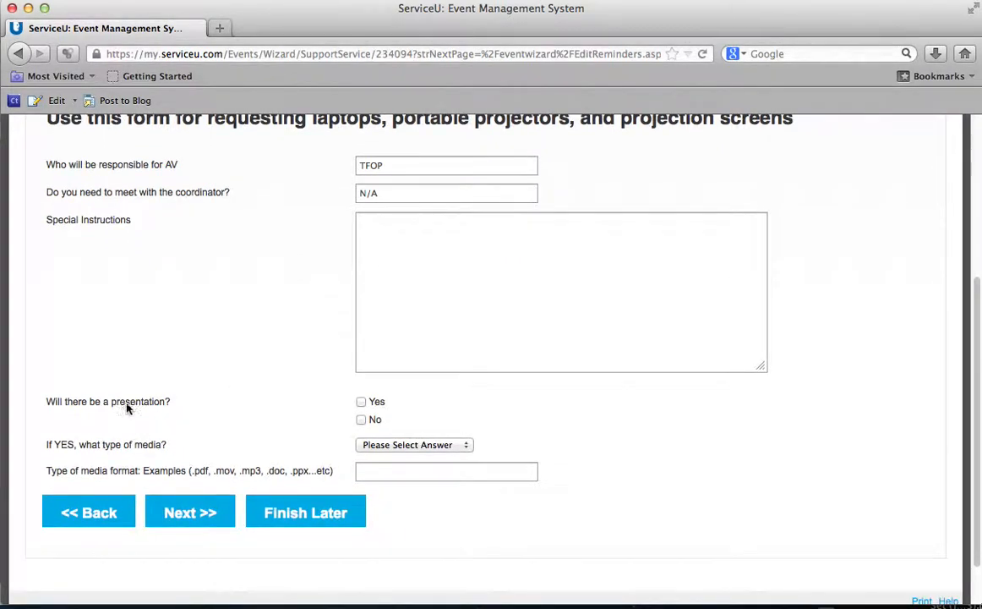
pyautogui.click(361, 403)
pyautogui.scroll(-2, 325, 421)
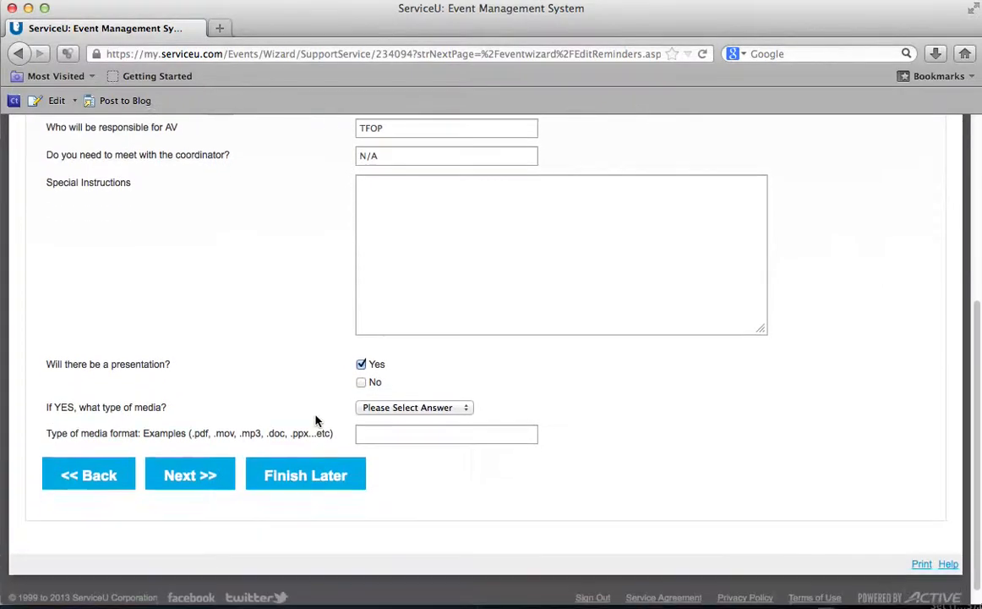
pyautogui.click(462, 389)
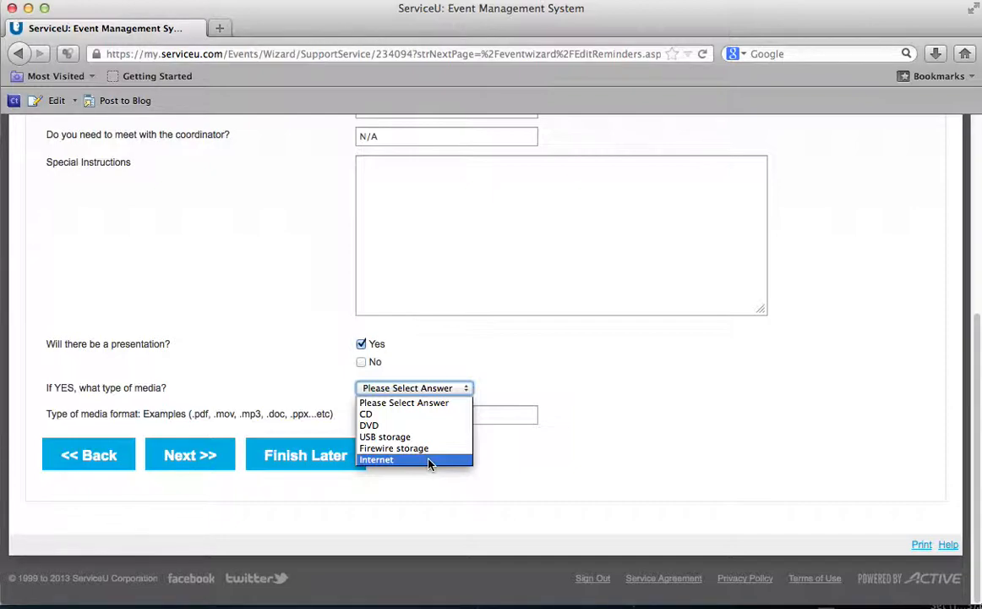
pyautogui.click(515, 382)
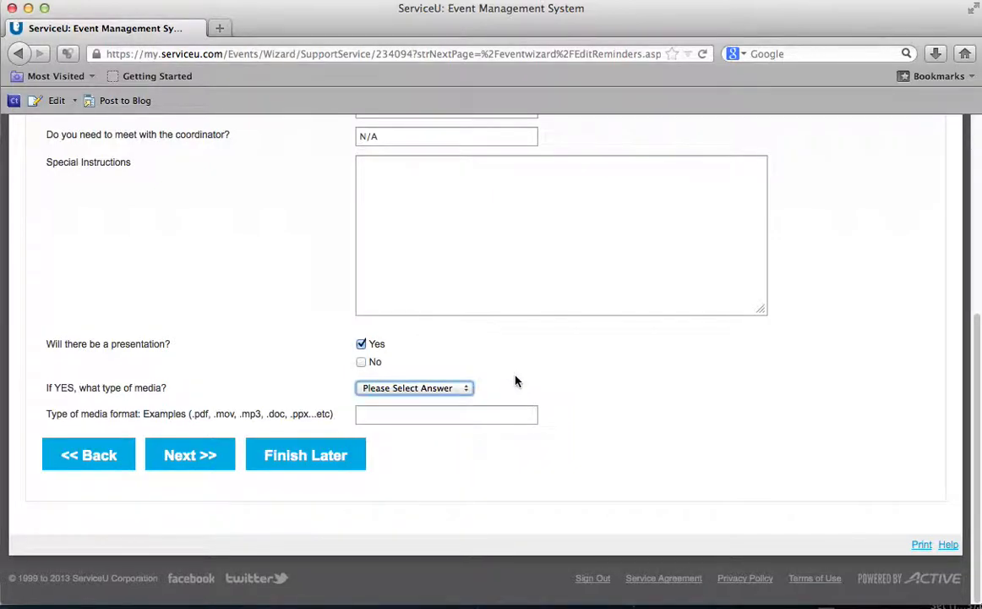
pyautogui.click(516, 381)
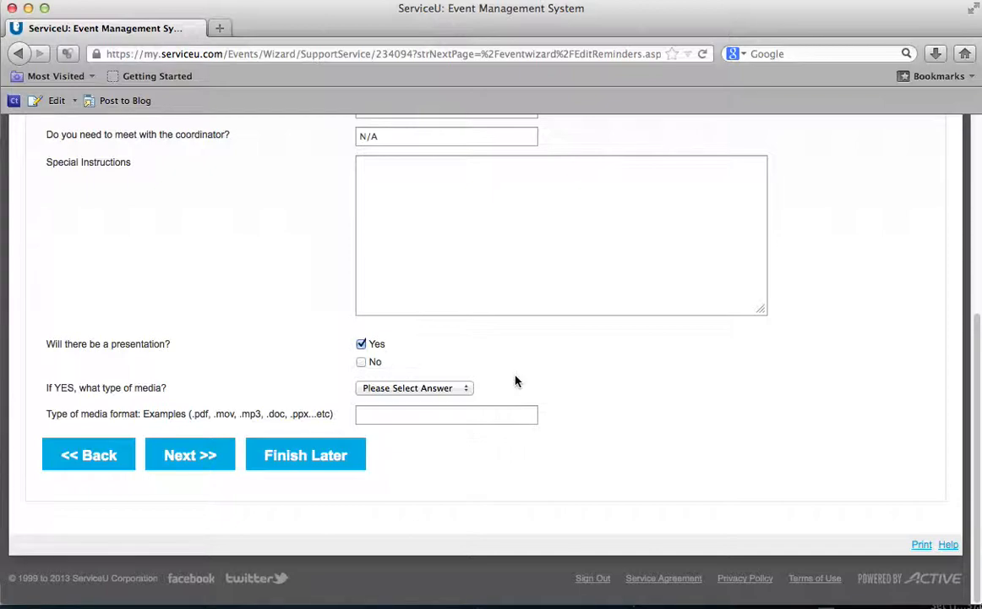
pyautogui.click(186, 460)
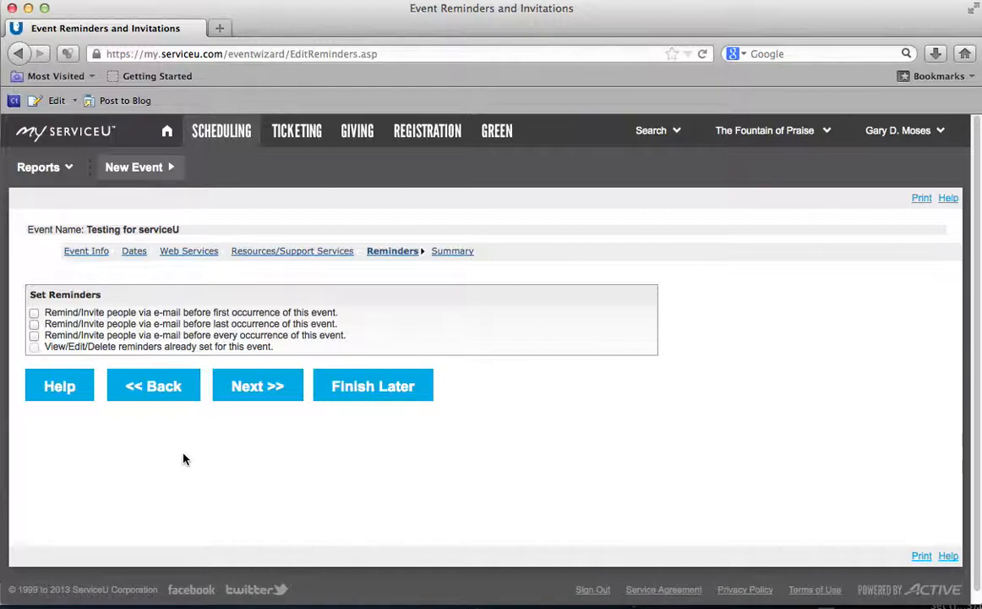
pyautogui.click(34, 313)
pyautogui.scroll(-2, 328, 280)
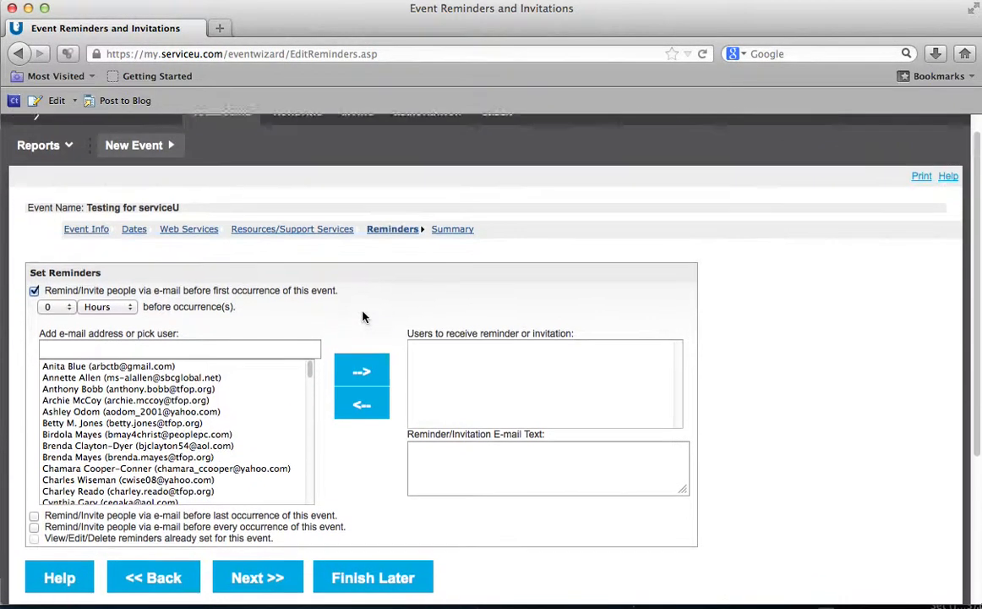
pyautogui.scroll(-1, 332, 290)
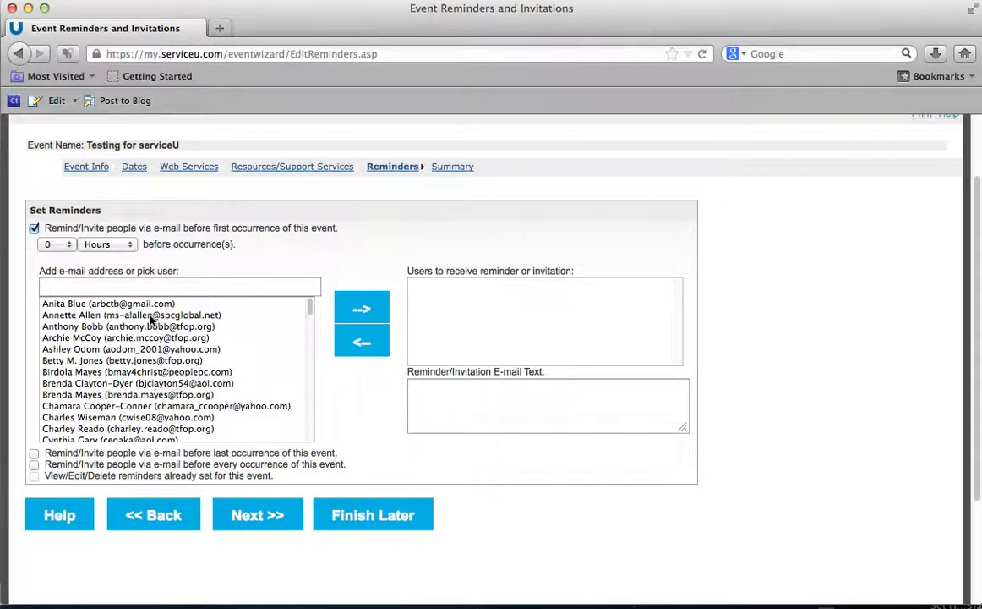
pyautogui.scroll(-3, 128, 337)
pyautogui.scroll(3, 129, 336)
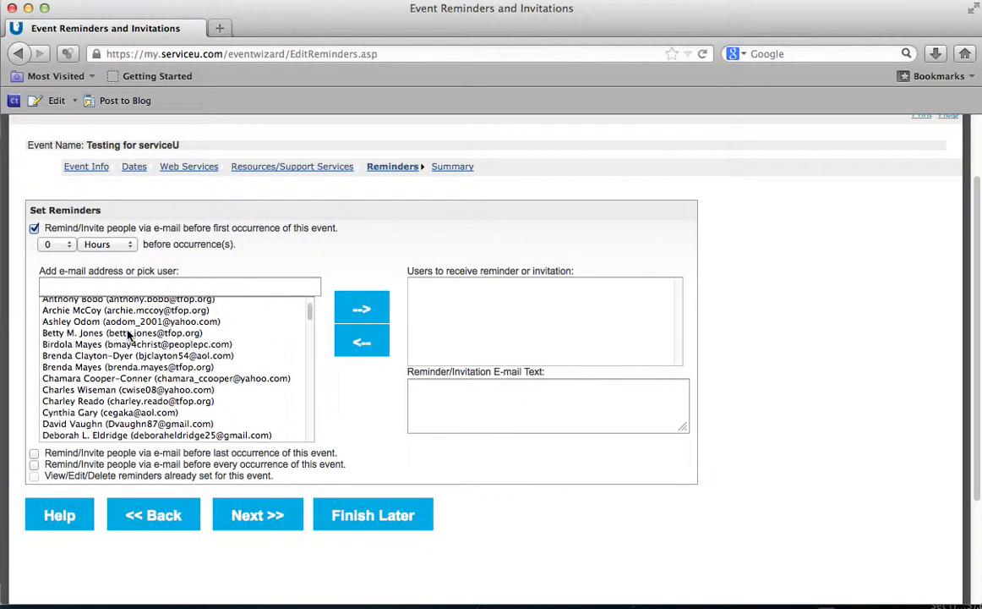
pyautogui.click(106, 246)
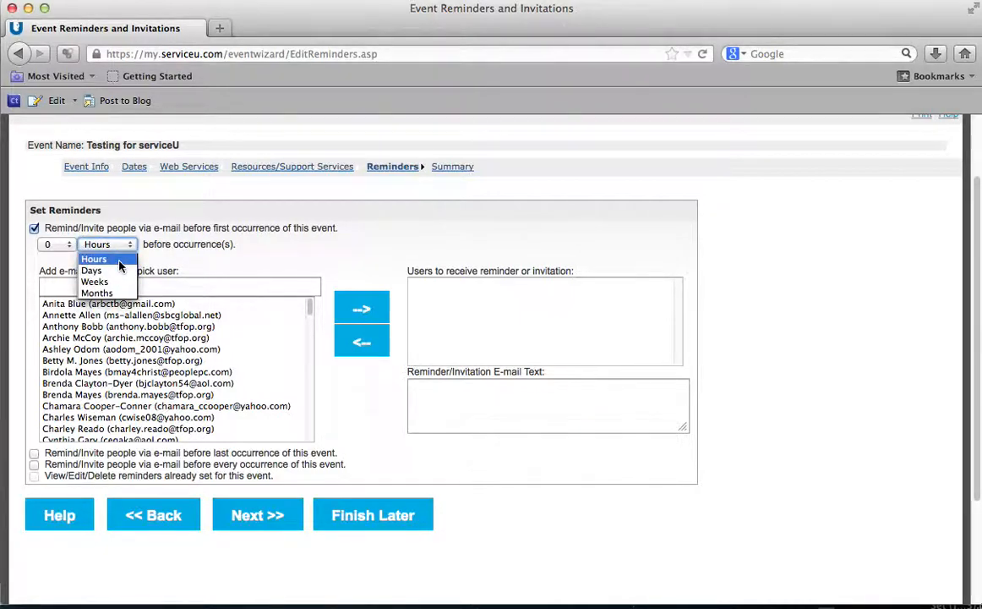
pyautogui.click(118, 271)
pyautogui.click(58, 244)
pyautogui.click(47, 268)
pyautogui.click(175, 255)
pyautogui.press('Tab')
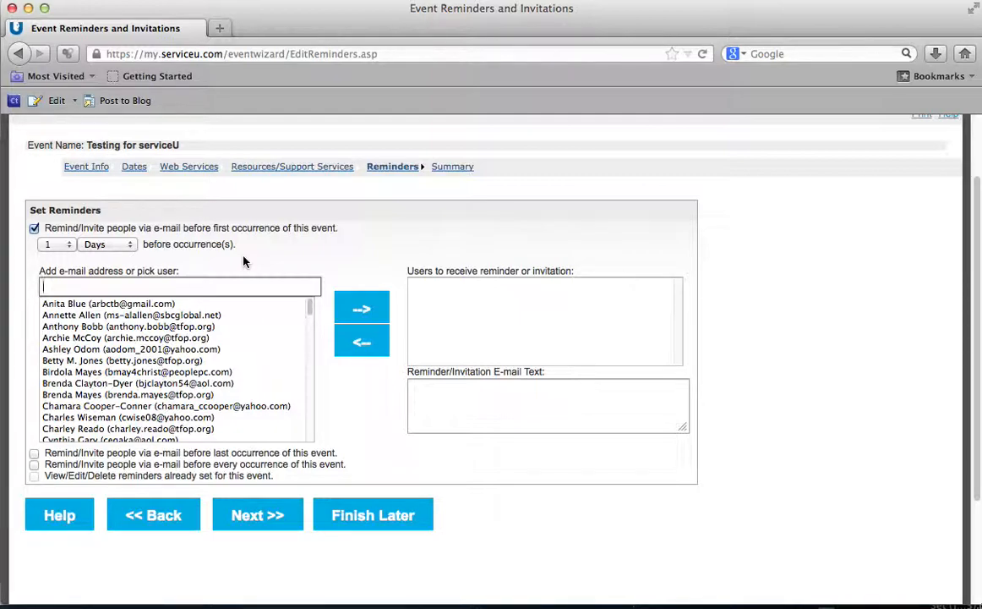
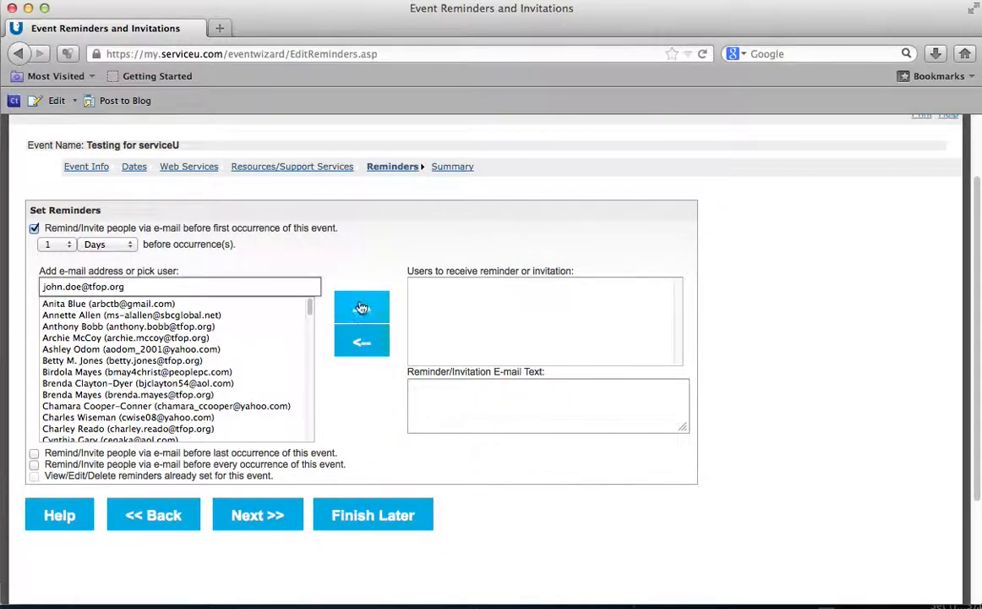
pyautogui.click(364, 309)
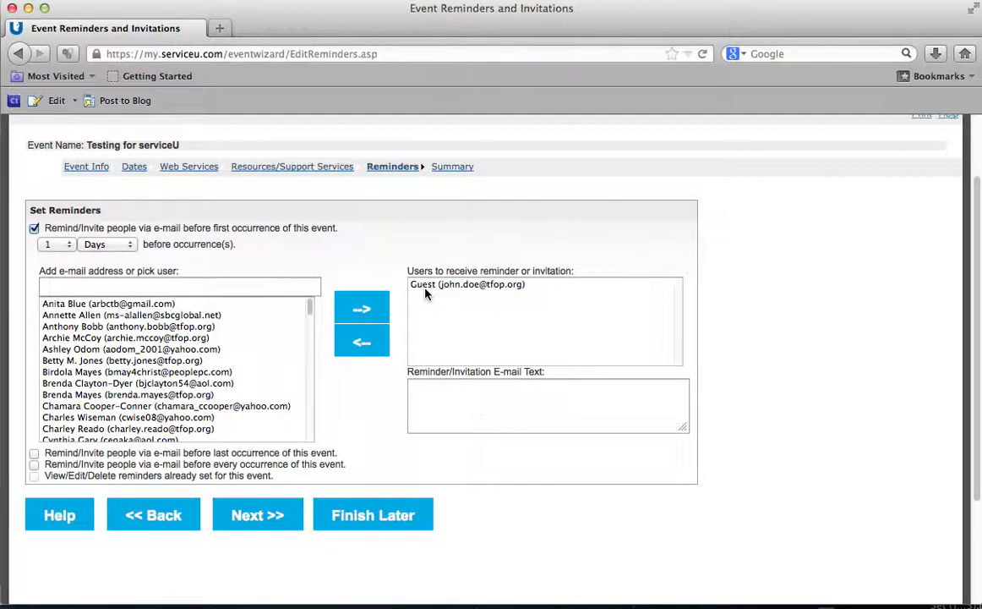
pyautogui.click(426, 290)
pyautogui.click(363, 331)
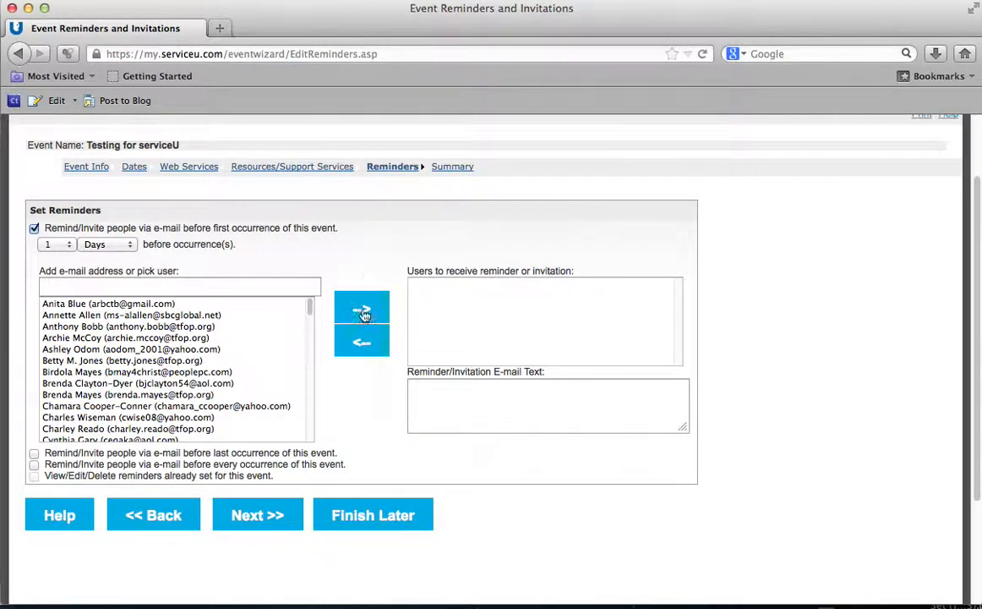
pyautogui.click(51, 245)
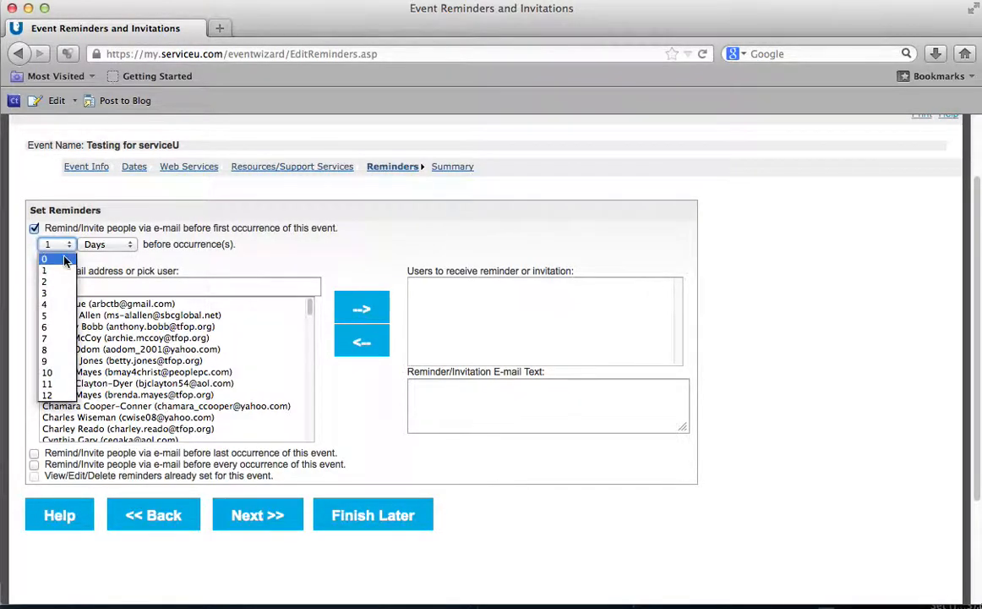
pyautogui.click(48, 234)
pyautogui.click(102, 245)
pyautogui.click(97, 256)
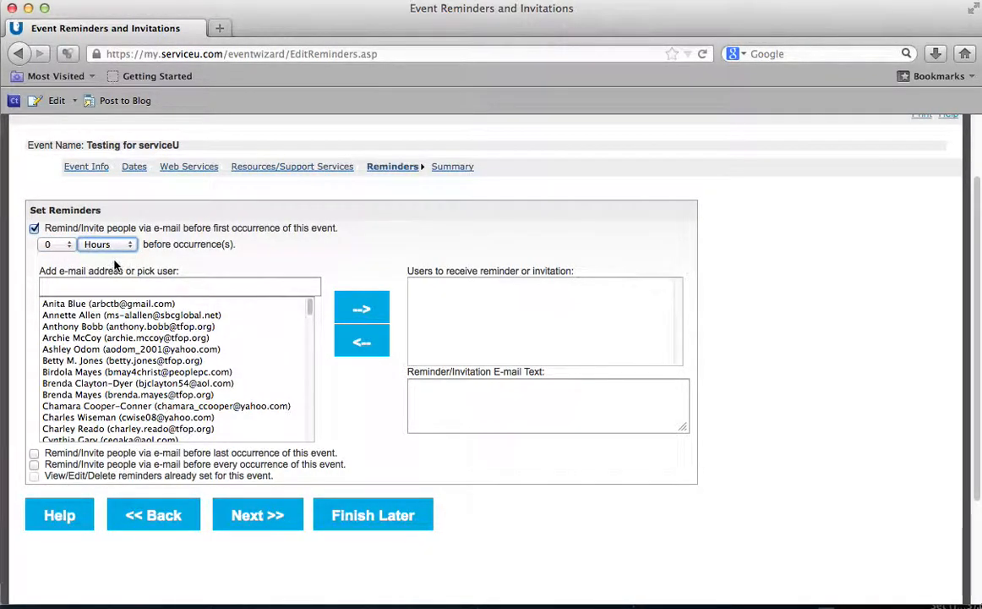
pyautogui.click(33, 228)
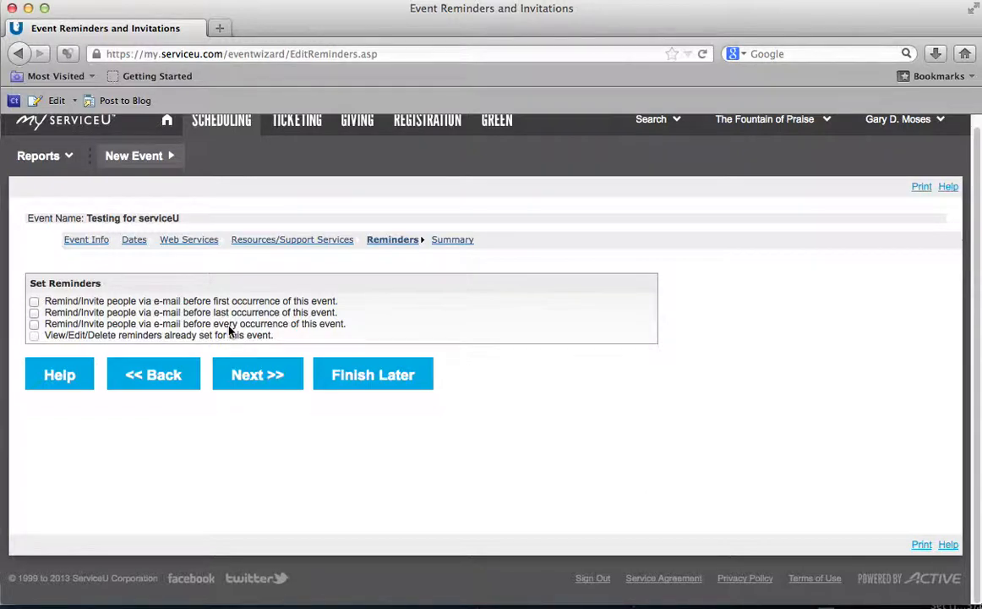
pyautogui.click(270, 381)
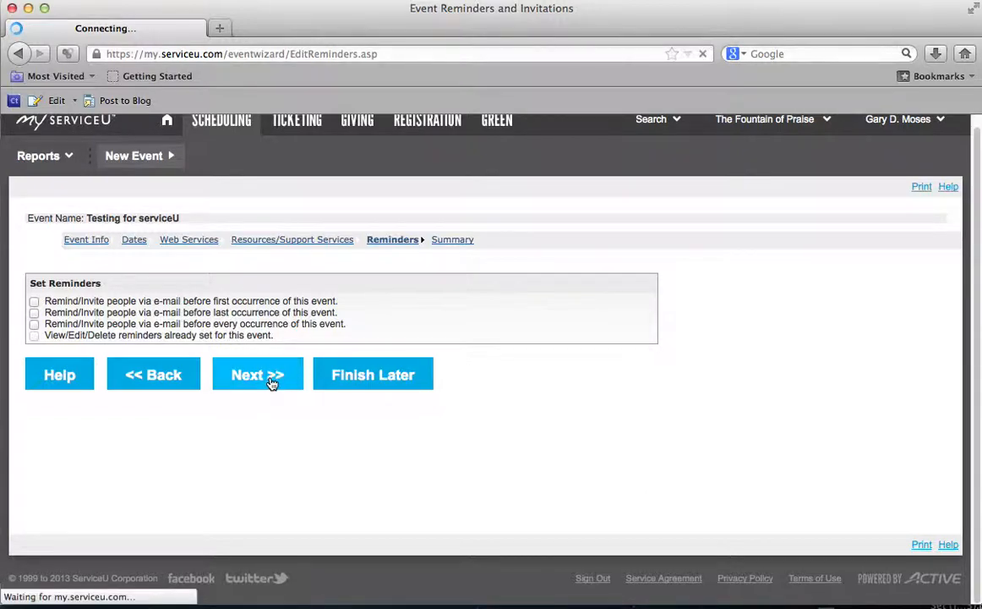
# Step: Review the Summary's Event Info, Date Information, Conflicts, Web Services and Resources sections
pyautogui.scroll(-3, 444, 353)
pyautogui.scroll(-2, 446, 353)
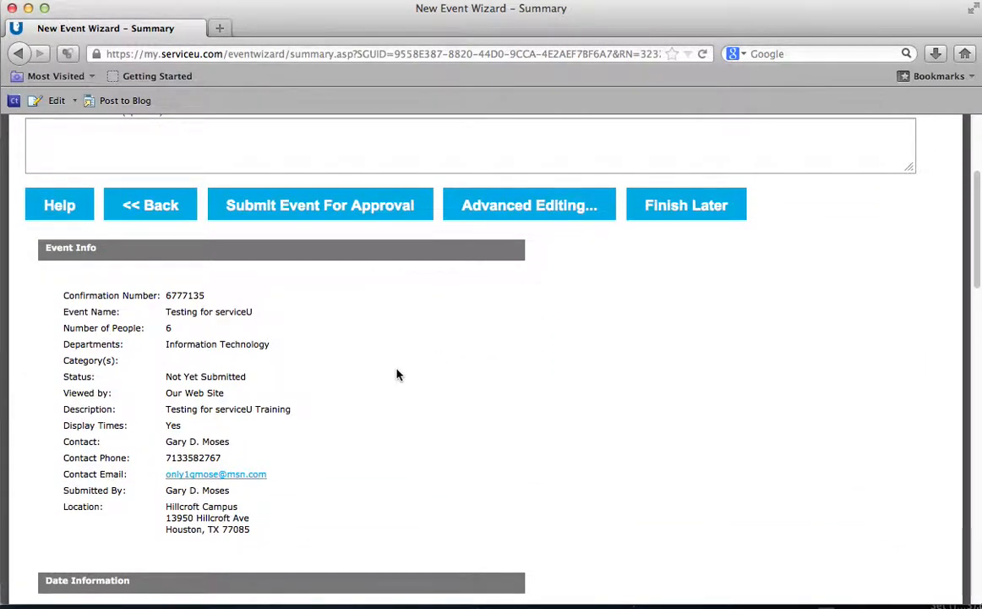
pyautogui.scroll(-2, 397, 375)
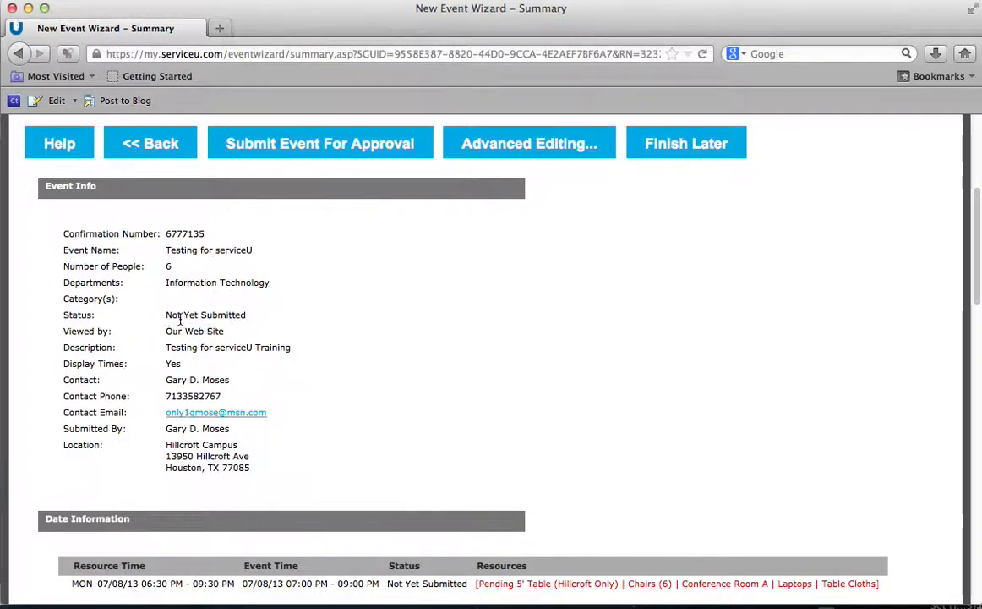
pyautogui.moveTo(225, 330); pyautogui.dragTo(165, 333)
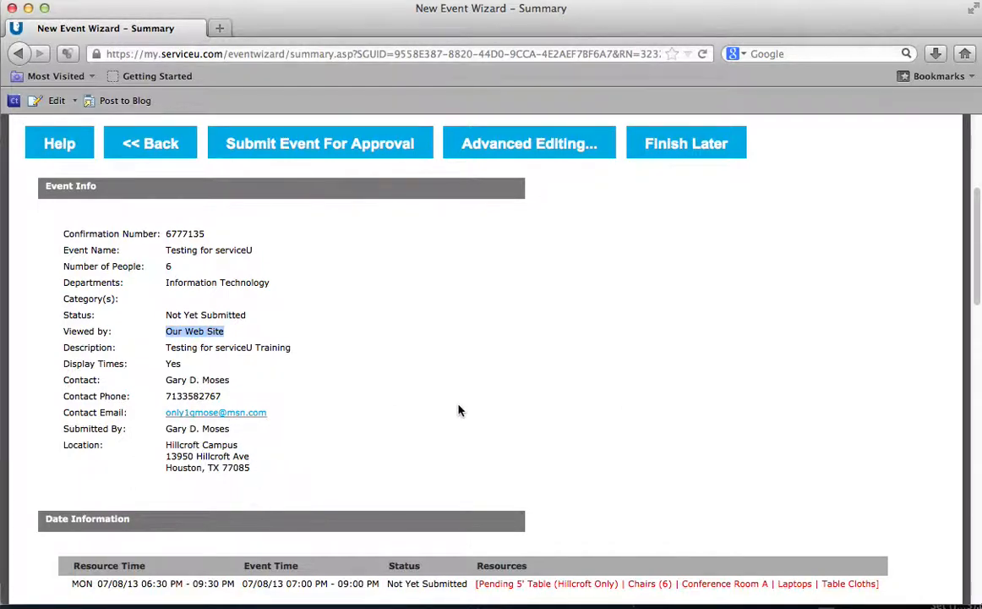
pyautogui.scroll(-10, 459, 410)
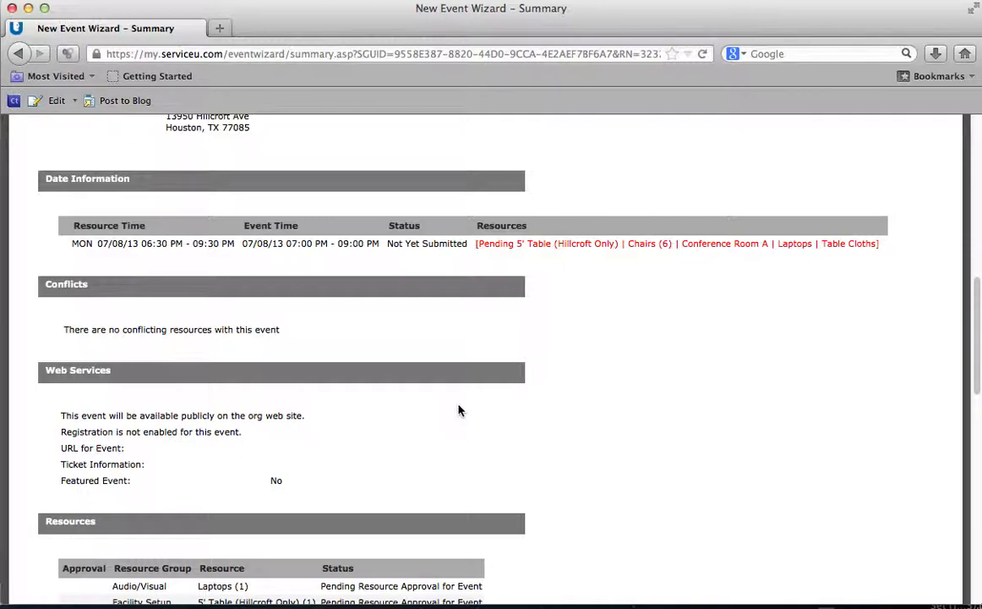
pyautogui.scroll(-1, 459, 410)
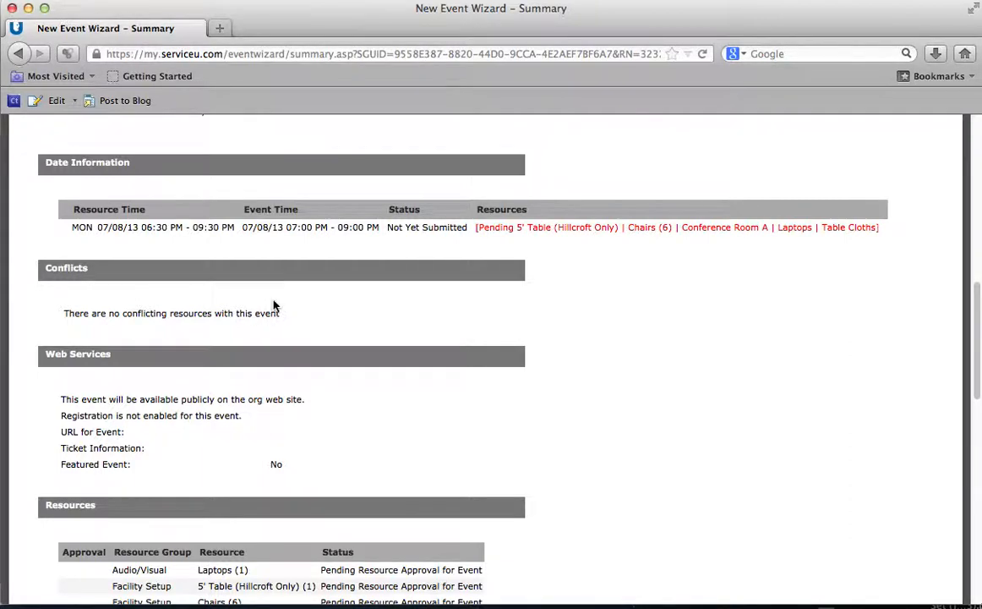
# Step: Submit Testing for serviceU for approval from the Summary page, then begin a new event
pyautogui.scroll(-3, 288, 292)
pyautogui.scroll(10, 288, 291)
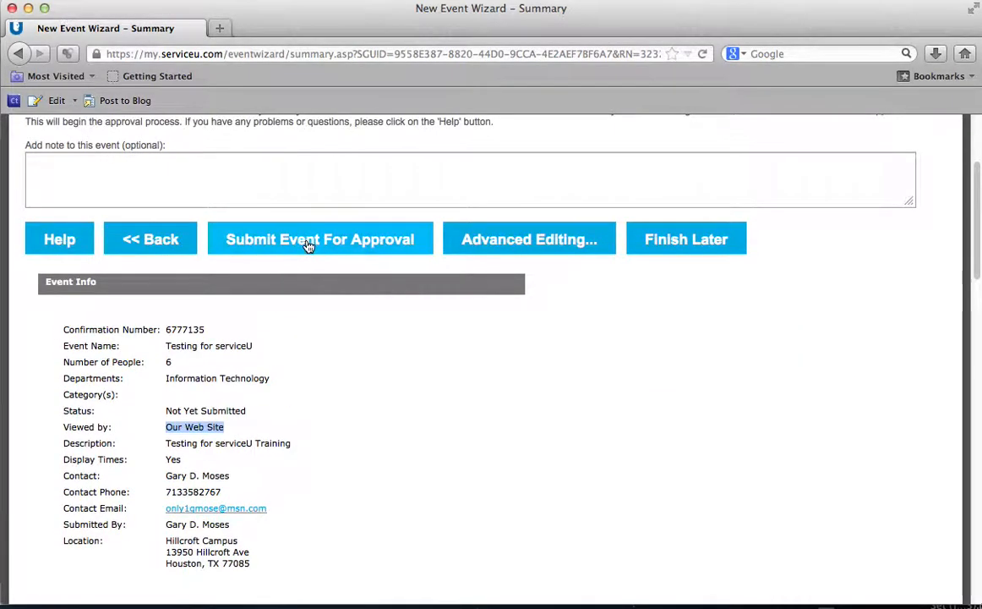
pyautogui.click(309, 244)
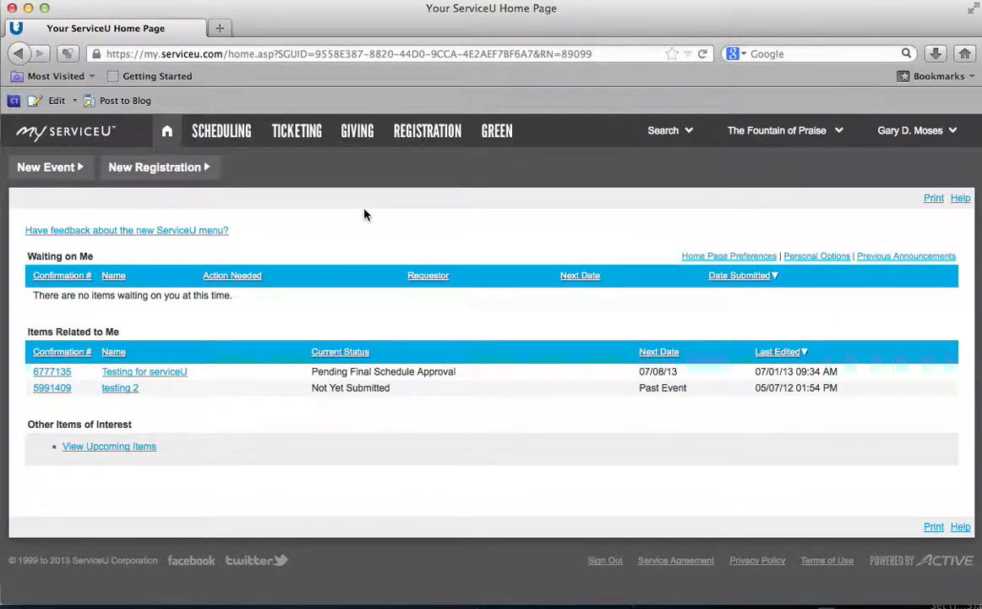
pyautogui.click(40, 174)
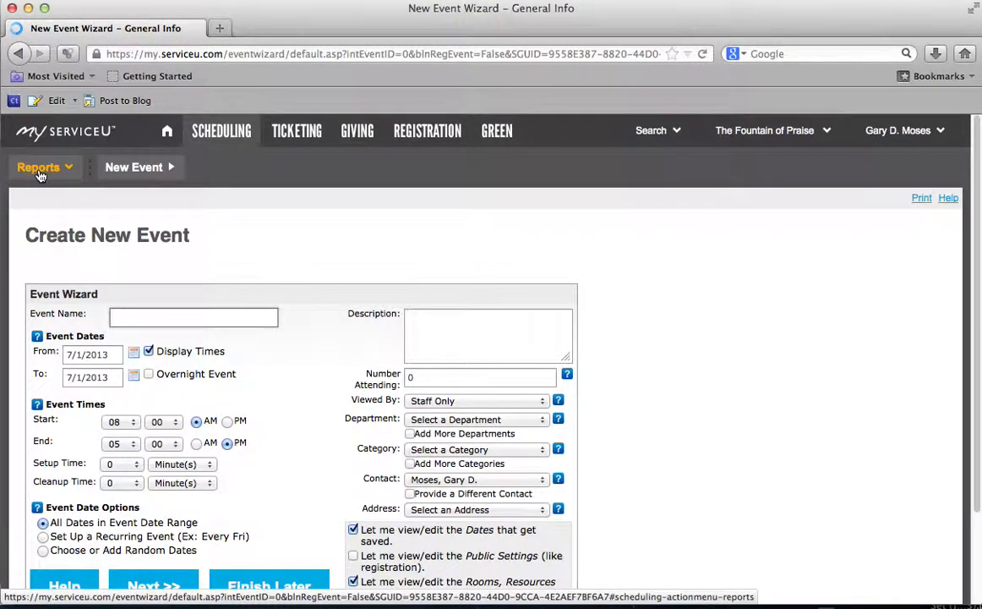
# Step: Leave the new event's viewer at Staff Only, then save Our Web Site as the default Viewed By
pyautogui.click(465, 403)
pyautogui.click(465, 403)
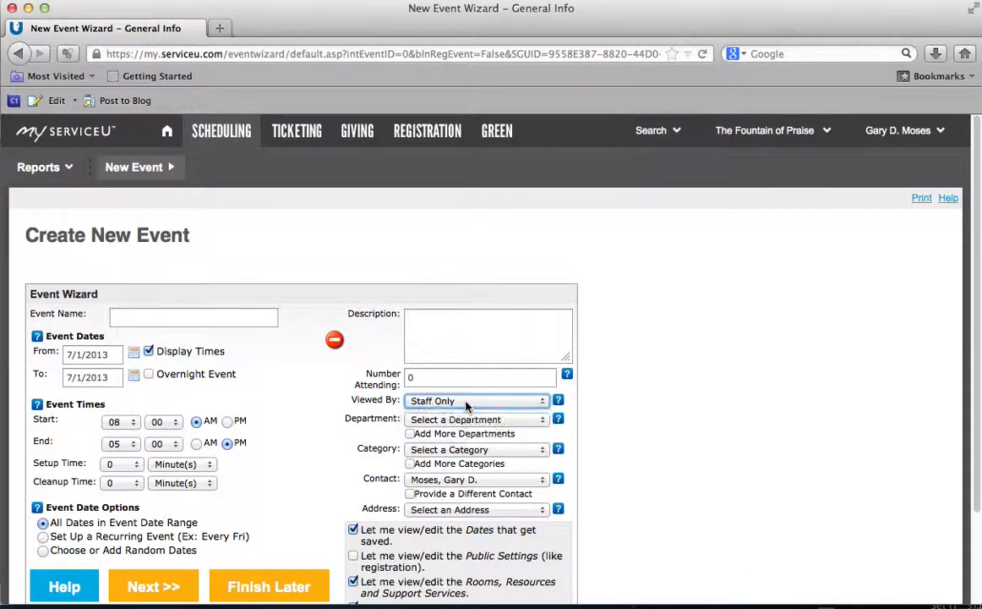
pyautogui.click(934, 131)
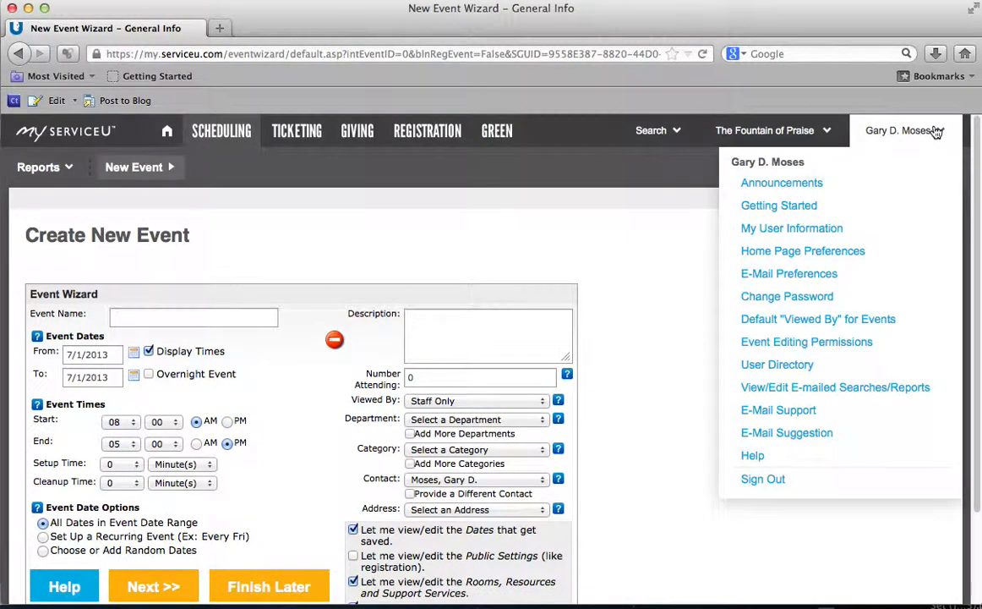
pyautogui.click(765, 321)
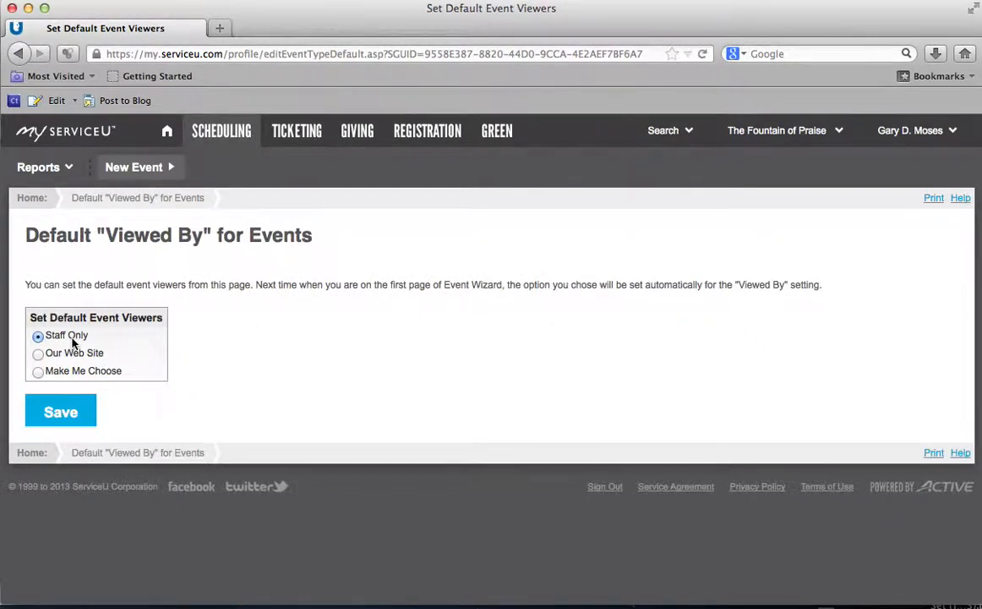
pyautogui.click(37, 355)
pyautogui.click(58, 413)
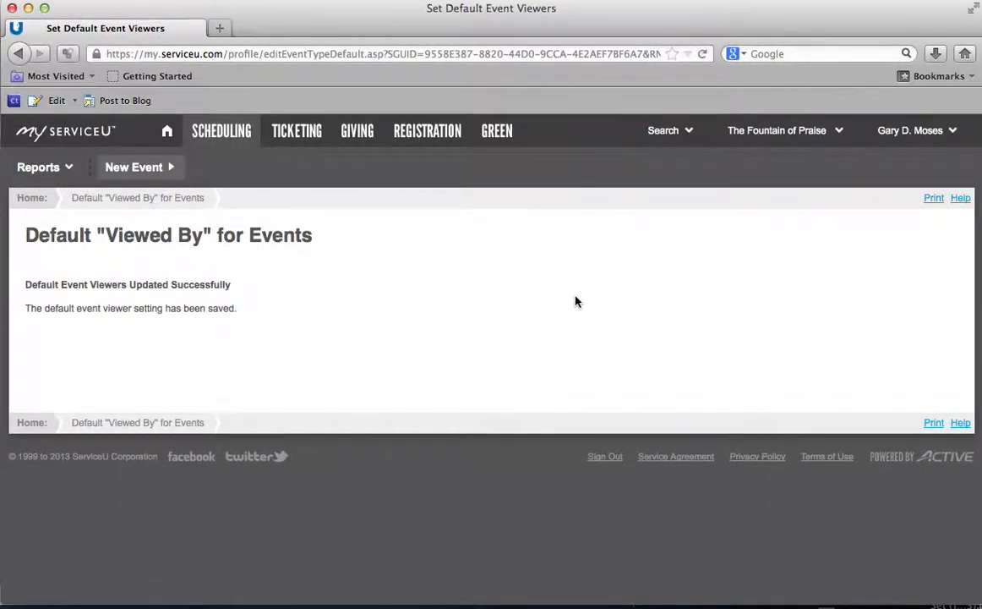
pyautogui.click(690, 133)
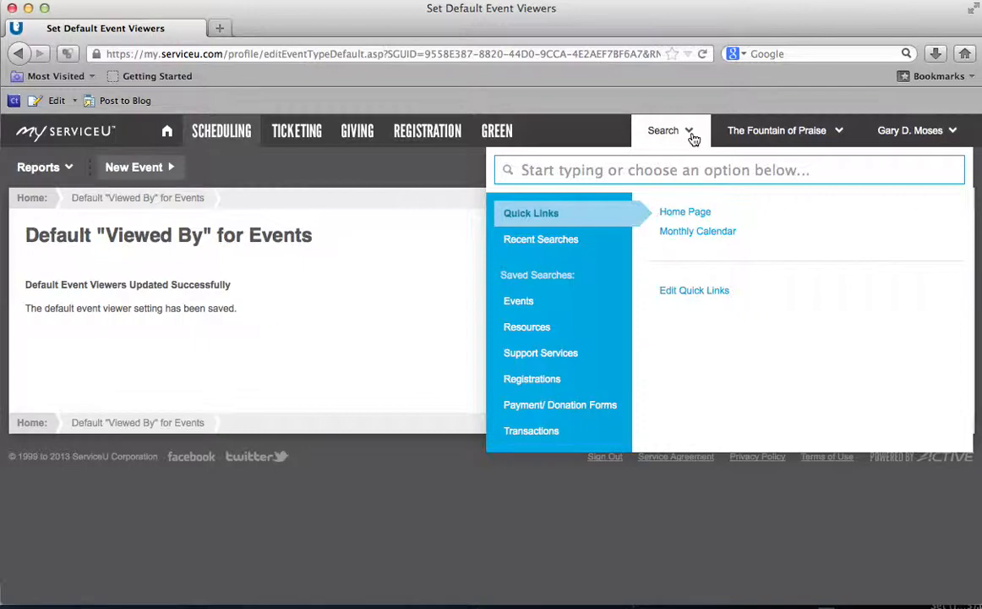
# Step: Open the Available Resources report and set both From and To dates to 07/25/2013
pyautogui.click(414, 199)
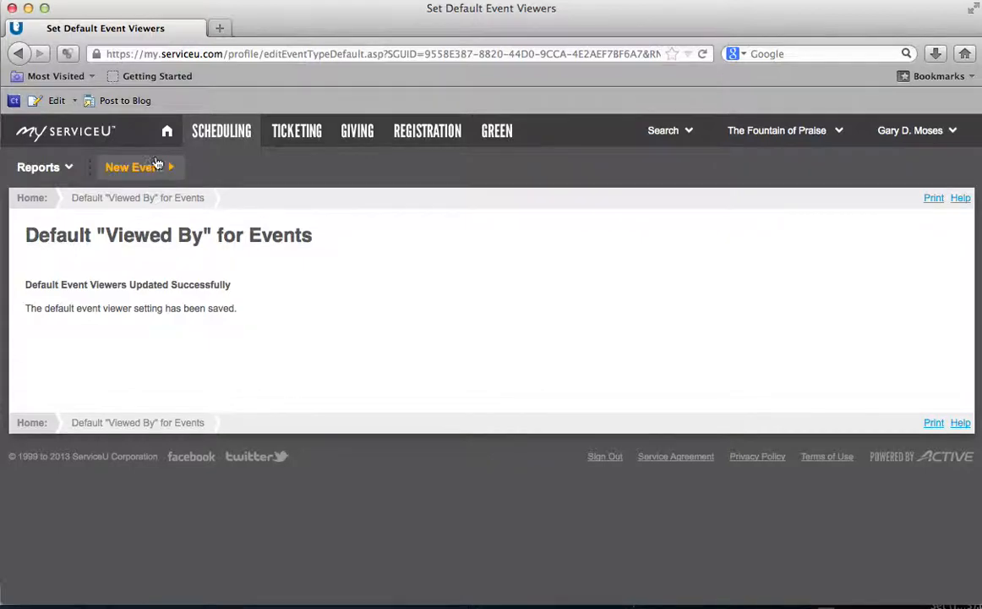
pyautogui.click(66, 169)
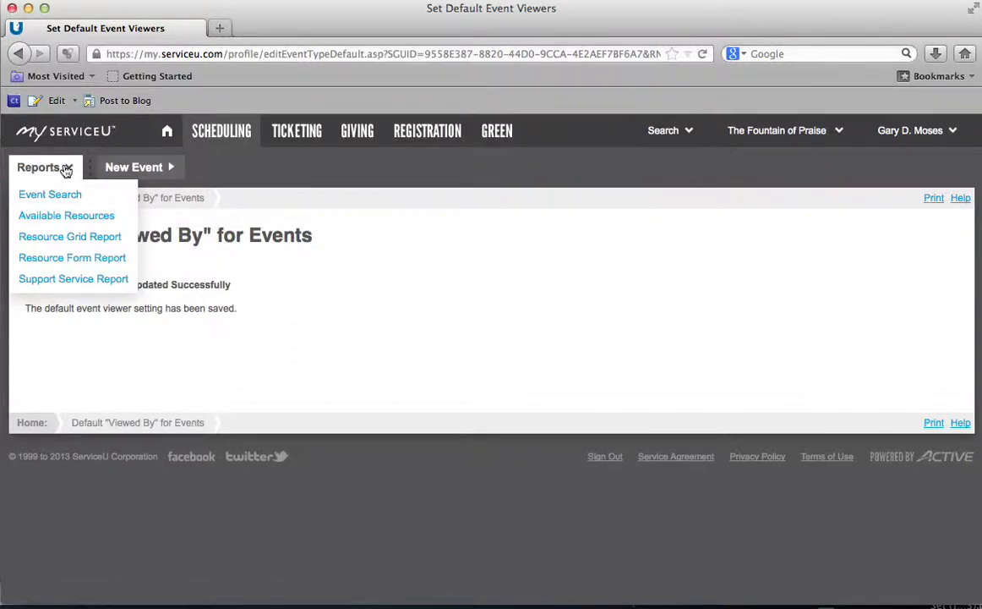
pyautogui.click(53, 219)
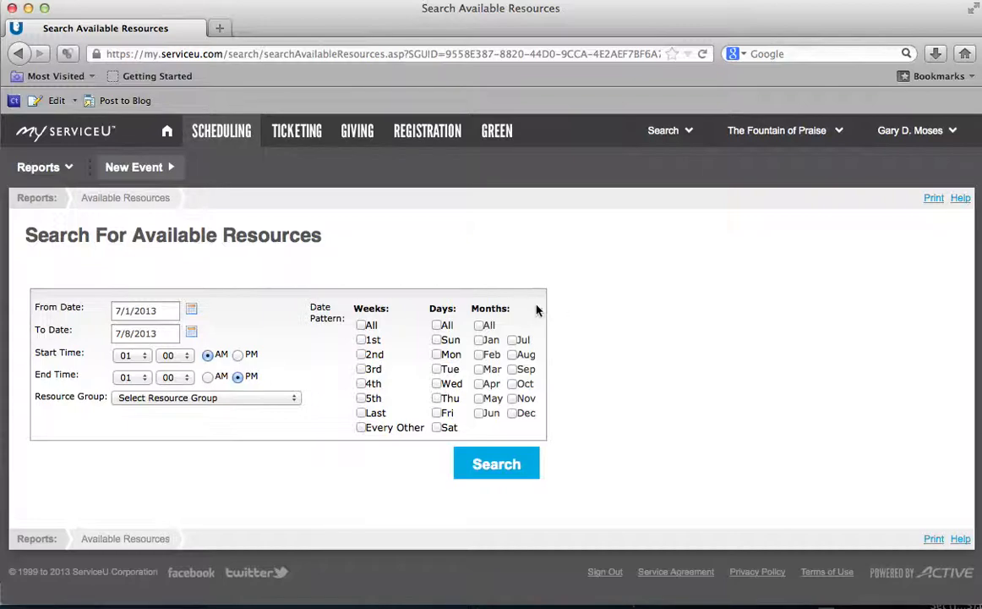
pyautogui.click(192, 312)
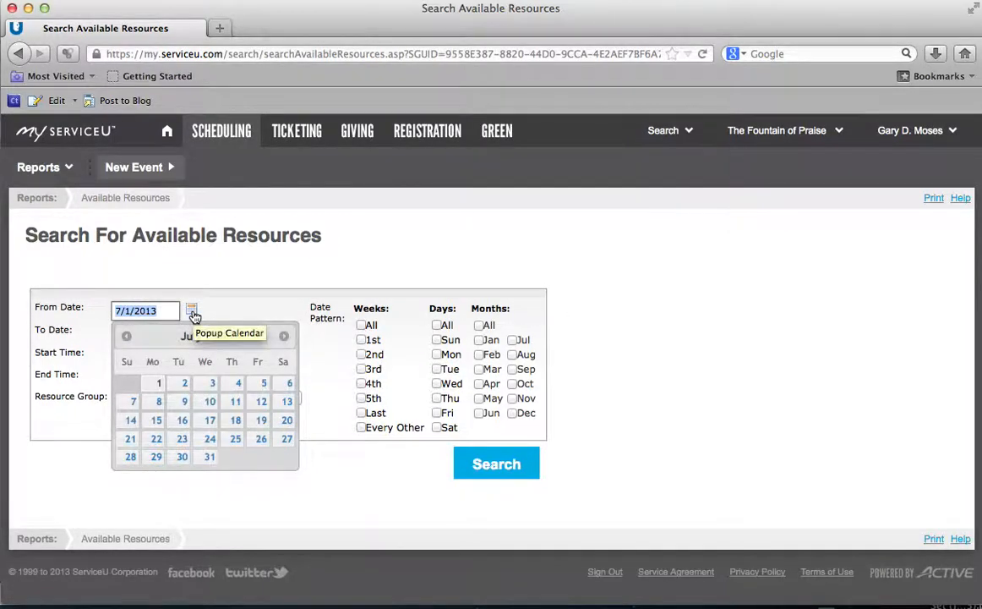
pyautogui.click(193, 313)
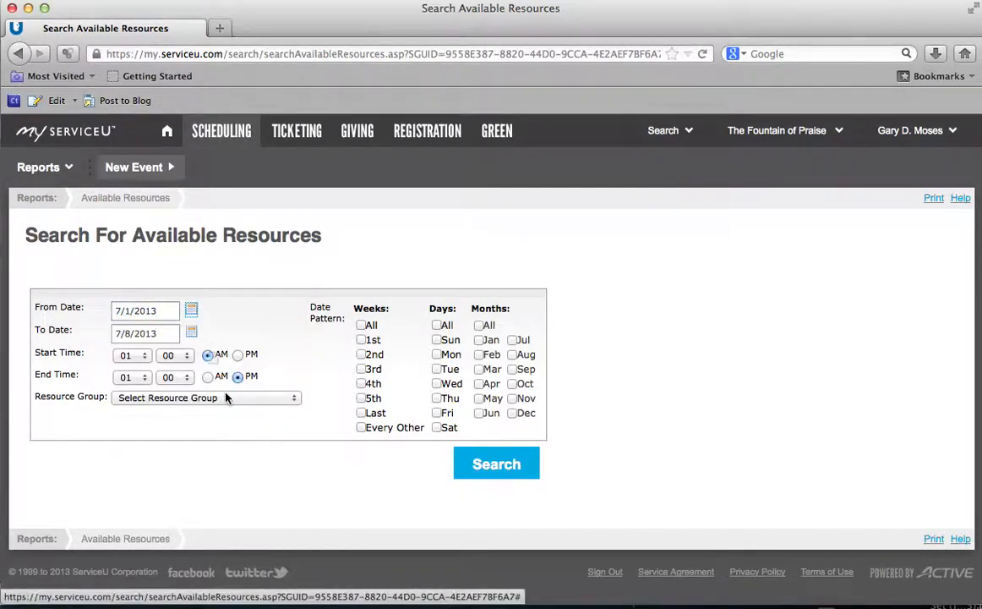
pyautogui.click(192, 311)
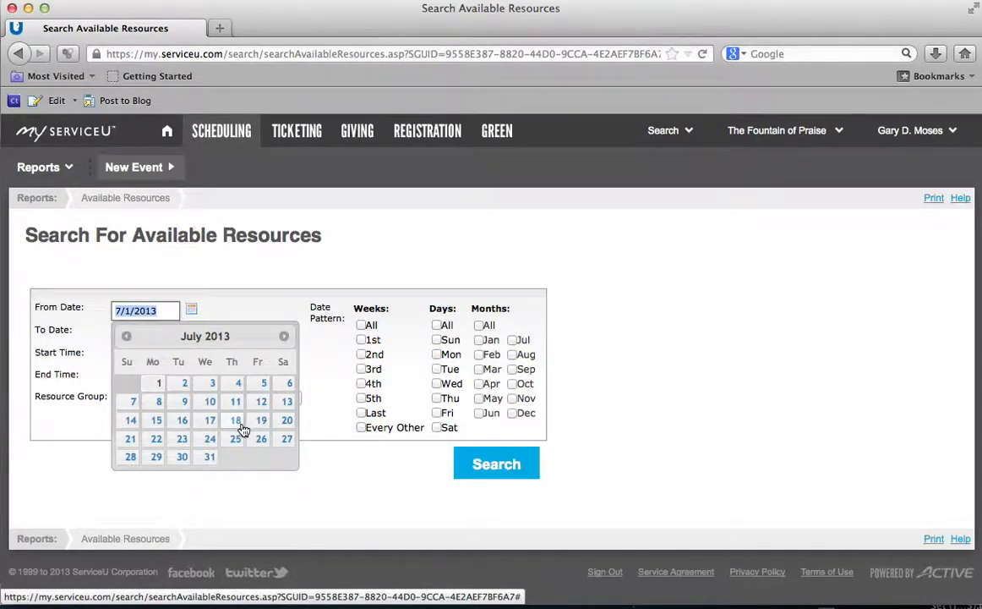
pyautogui.click(237, 445)
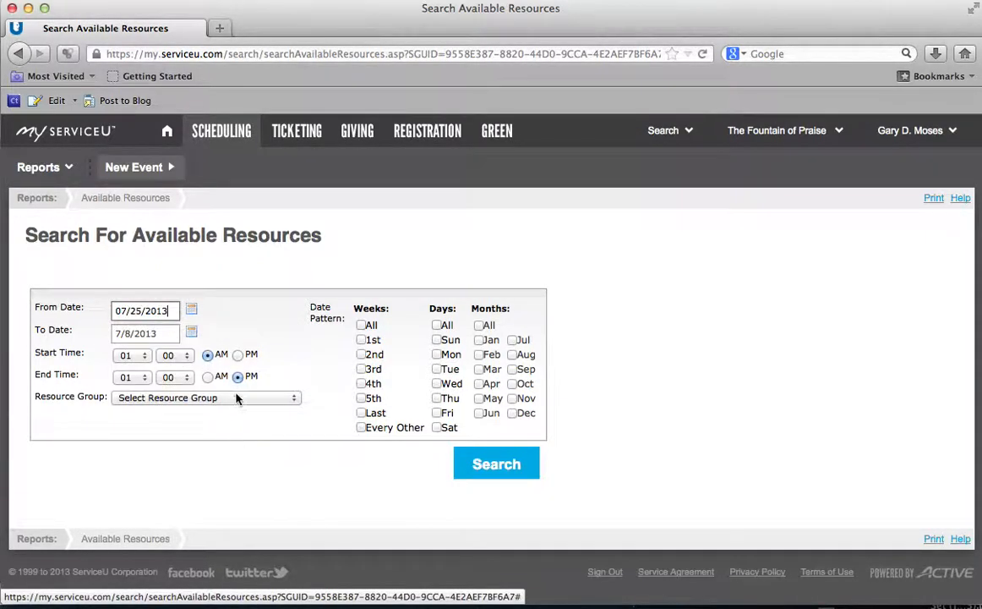
pyautogui.click(192, 333)
pyautogui.click(235, 462)
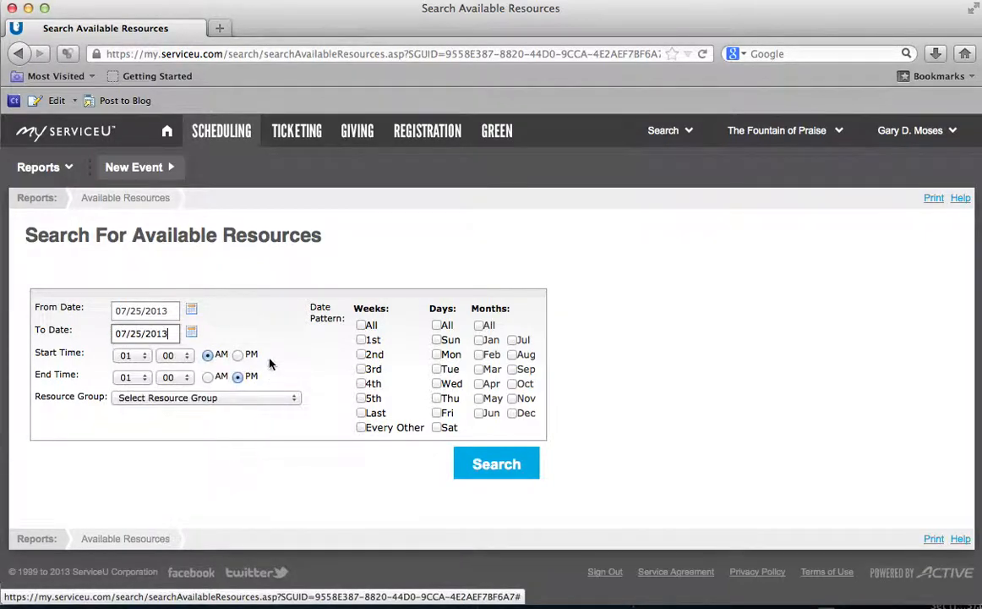
# Step: Set the time range to 07:00 PM–09:00 PM, choose Audio/Visual, and run the search
pyautogui.click(144, 358)
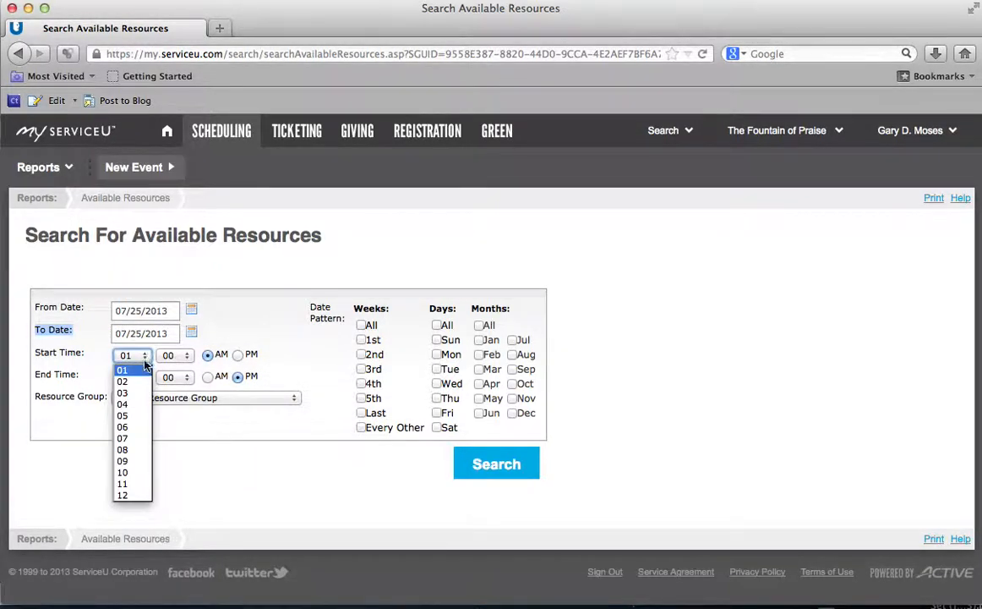
pyautogui.click(140, 439)
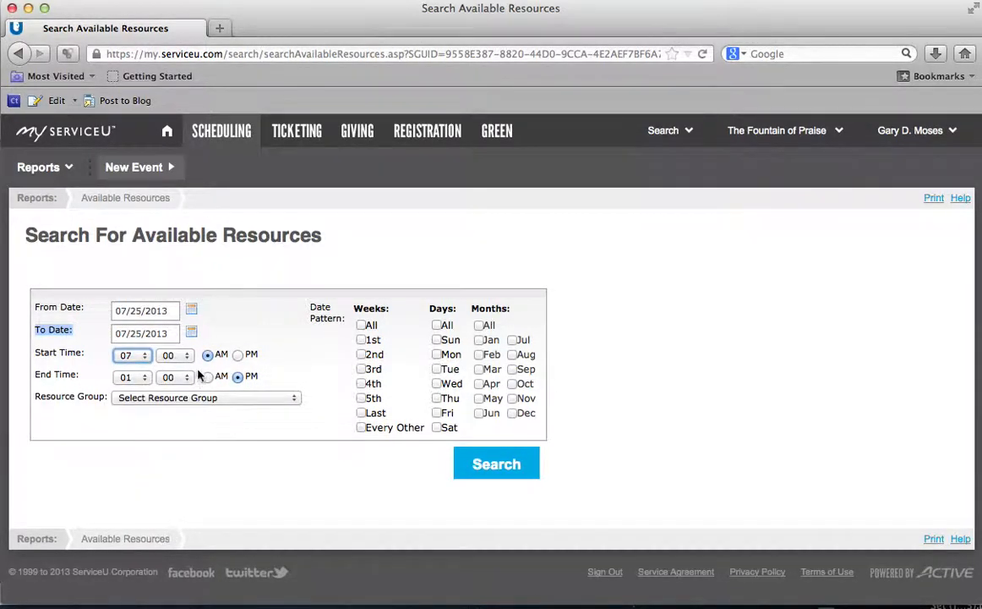
pyautogui.click(238, 355)
pyautogui.click(142, 378)
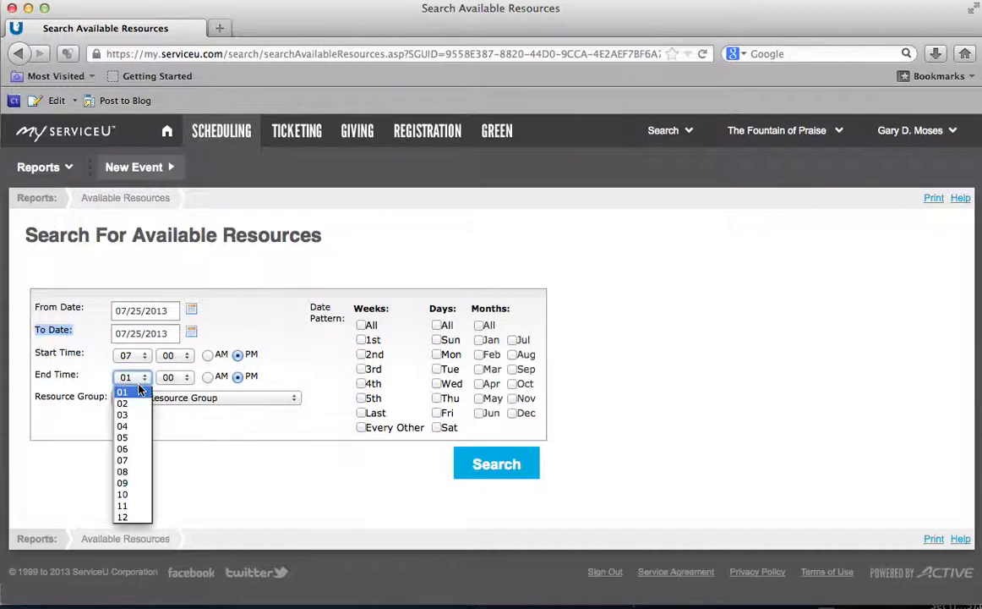
pyautogui.click(135, 483)
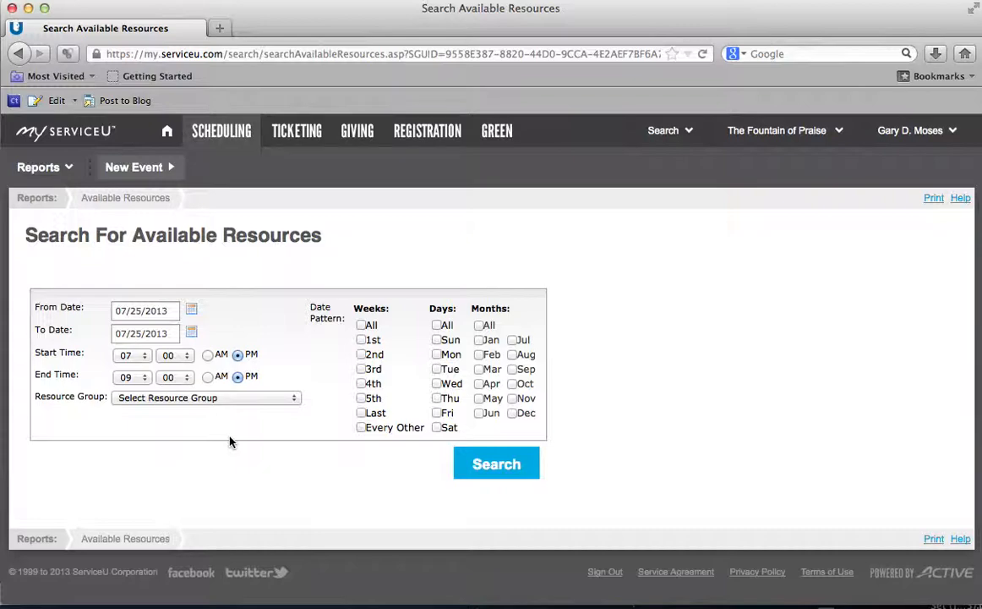
pyautogui.click(233, 399)
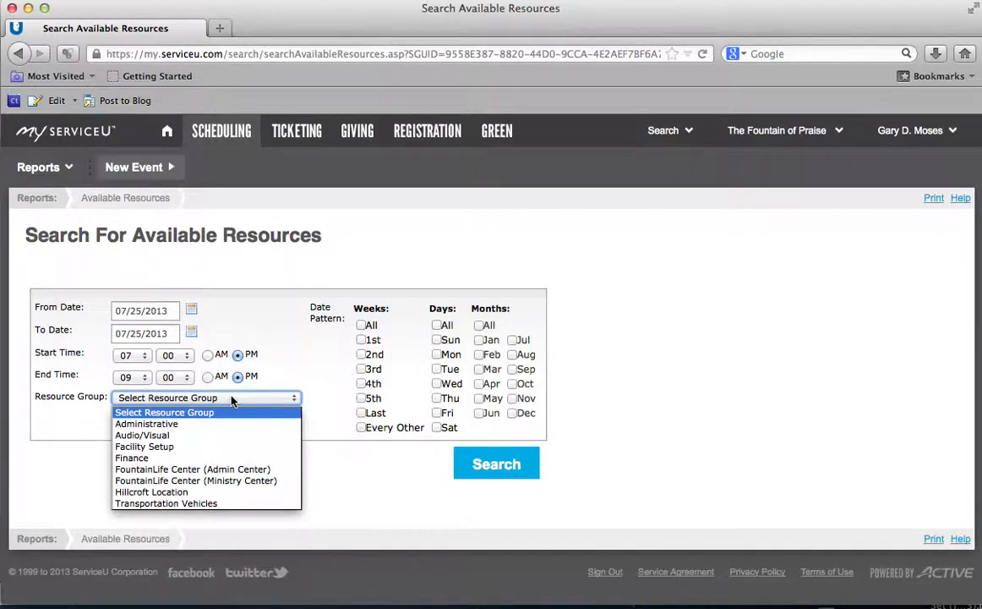
pyautogui.click(193, 435)
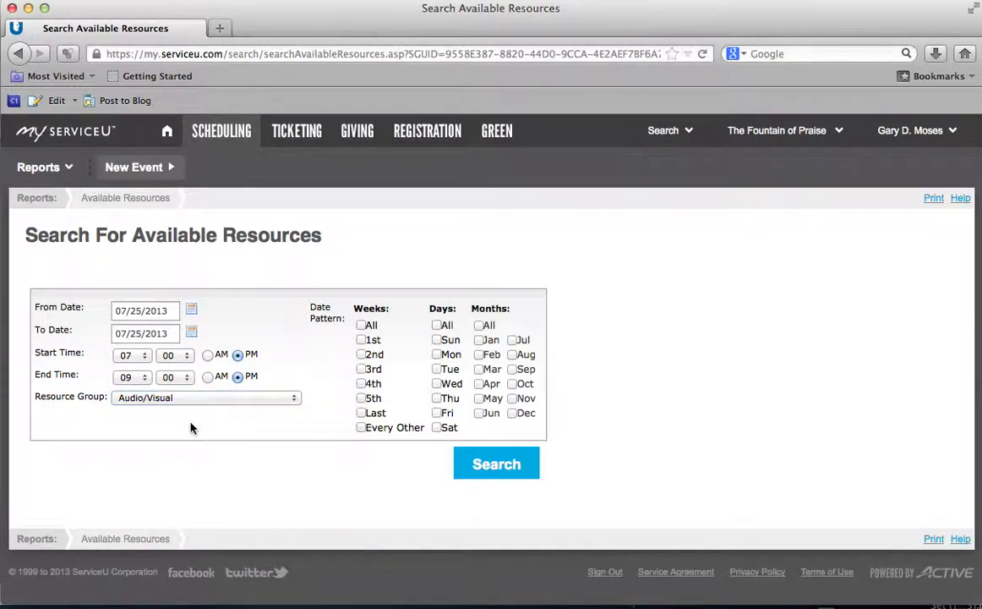
pyautogui.click(495, 466)
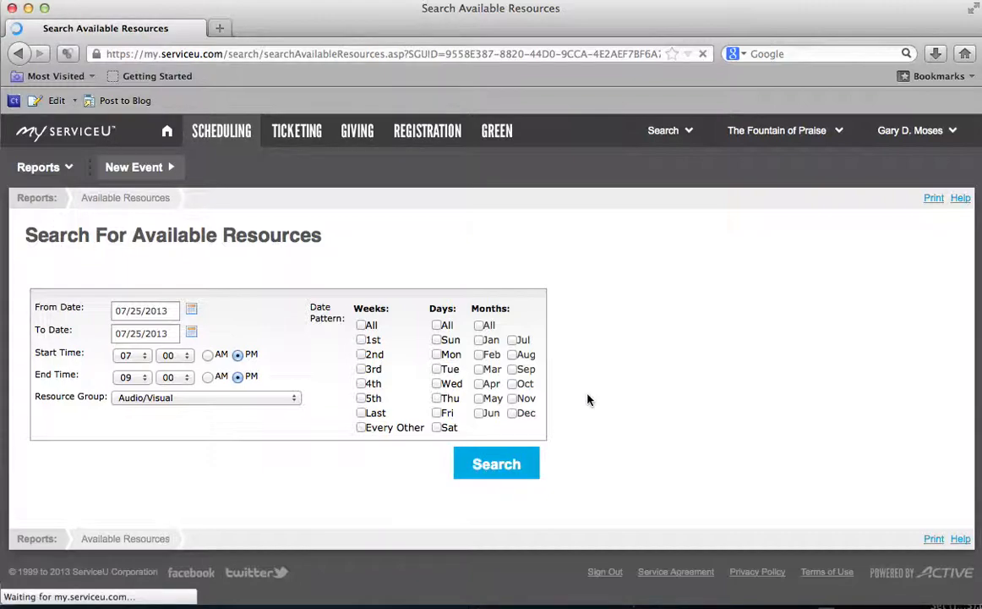
# Step: Switch the resource group to Hillcroft Location and rerun the availability search
pyautogui.scroll(-1, 594, 382)
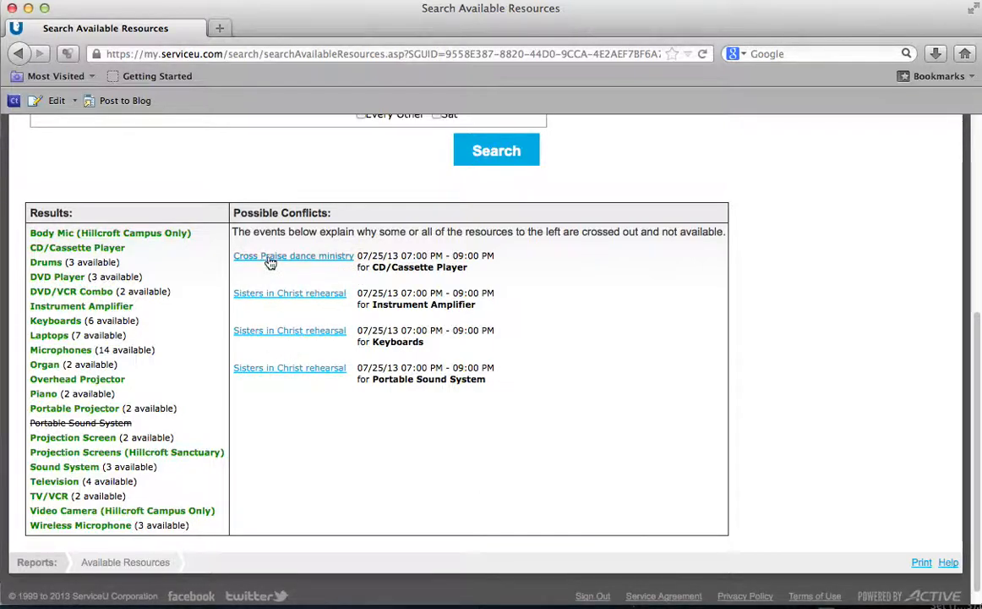
pyautogui.scroll(4, 331, 320)
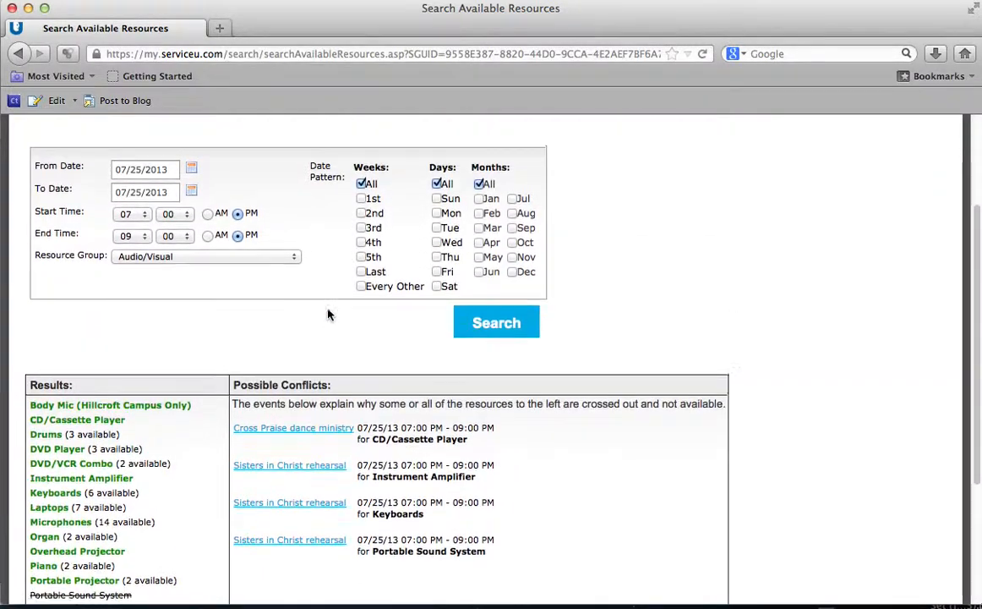
pyautogui.scroll(1, 329, 315)
pyautogui.click(253, 299)
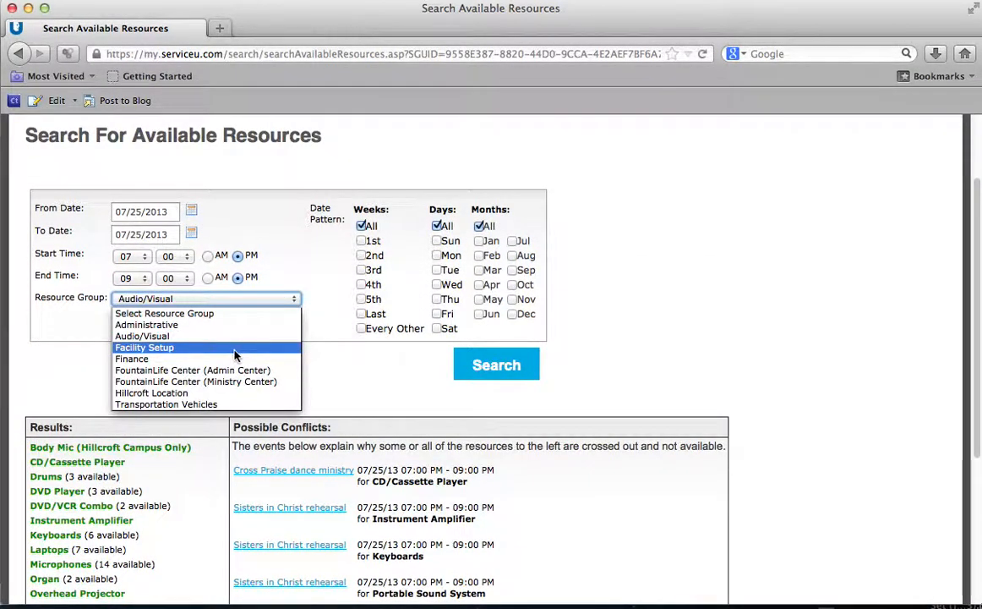
pyautogui.press('Down')
pyautogui.press('Down')
pyautogui.press('Down')
pyautogui.press('Down')
pyautogui.press('Return')
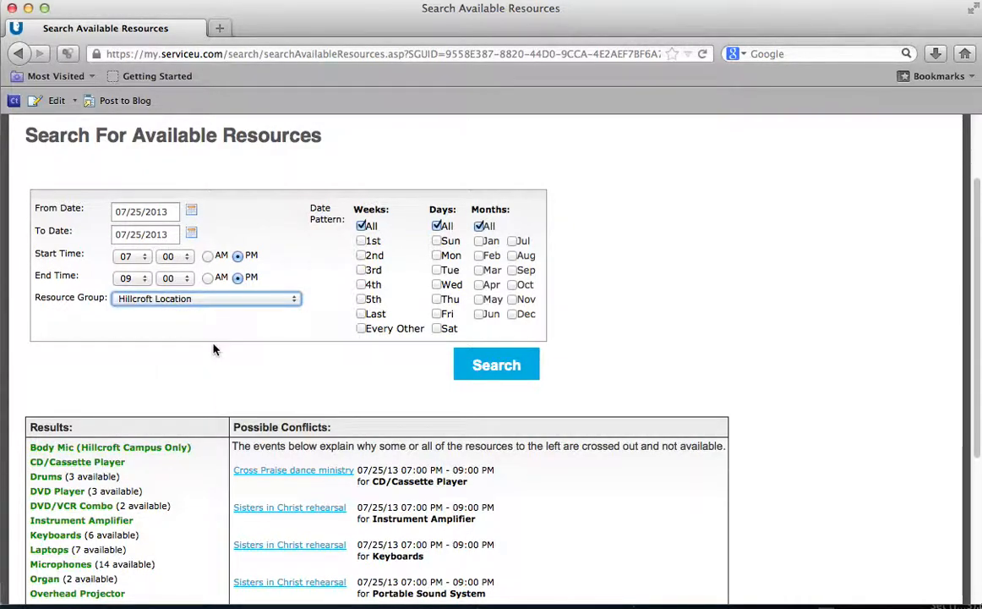
pyautogui.click(495, 367)
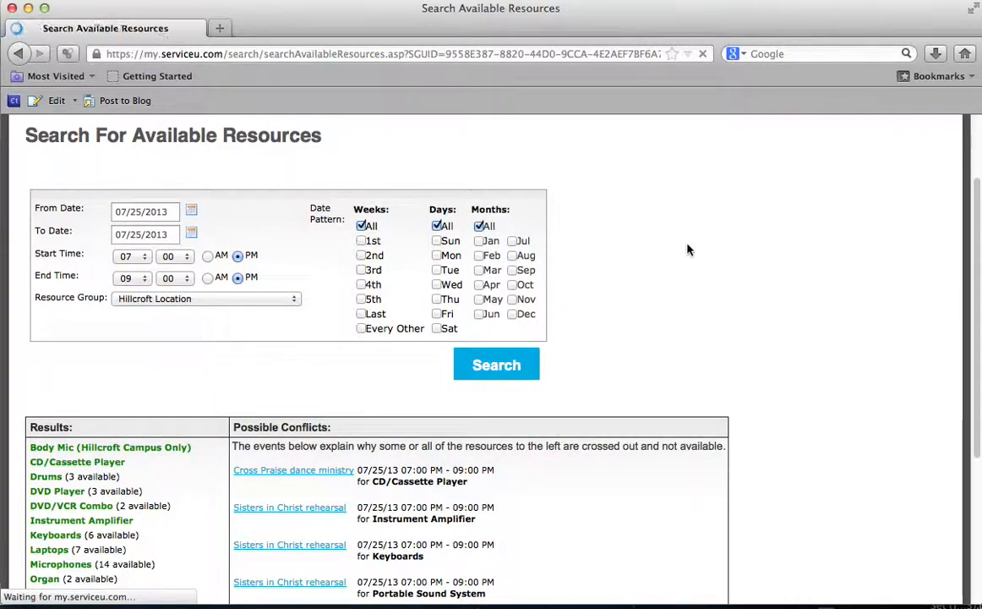
# Step: Review the Hillcroft Location results and conflicting events, then open a new browser tab
pyautogui.scroll(-4, 689, 246)
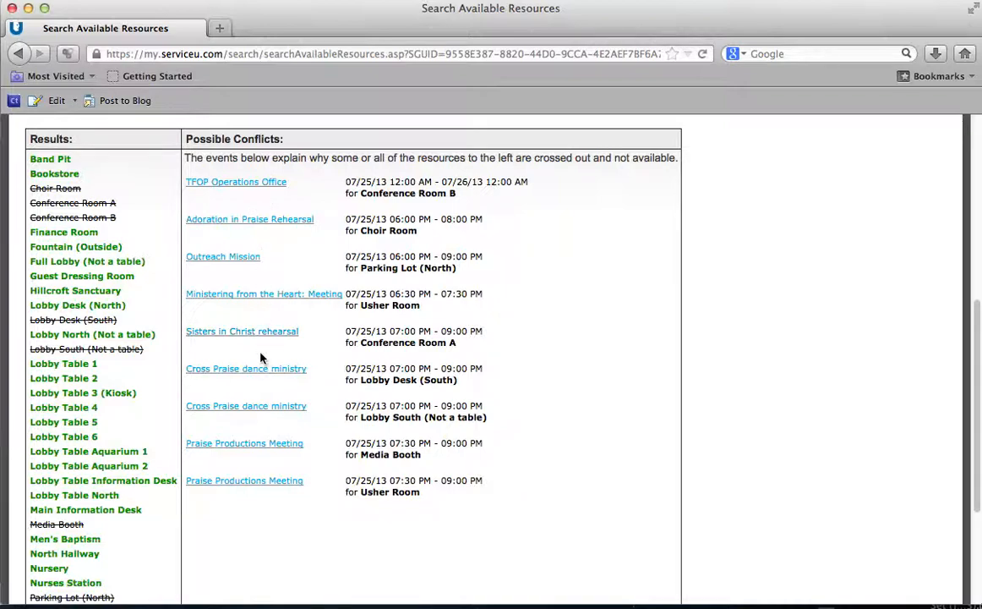
pyautogui.scroll(-2, 329, 360)
pyautogui.scroll(5, 334, 354)
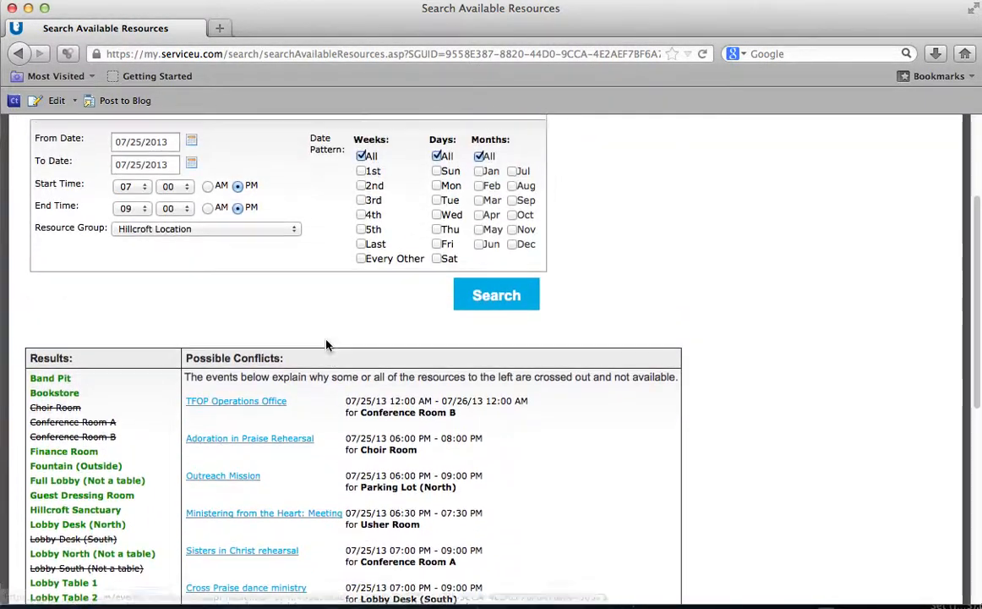
pyautogui.scroll(3, 326, 345)
pyautogui.click(71, 169)
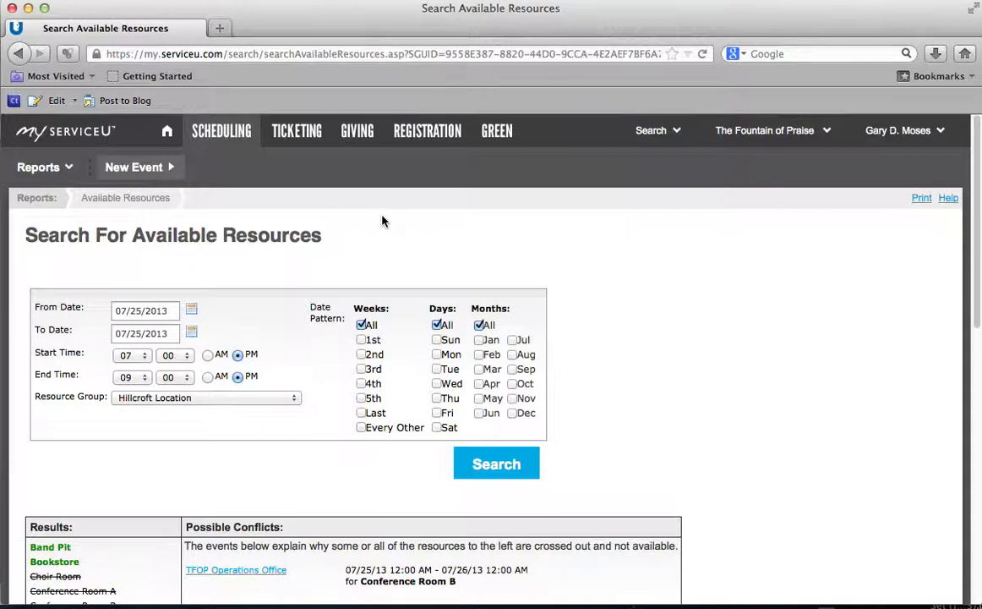
pyautogui.click(219, 30)
# Step: Load Google in the new tab, then open ServiceU's July 2013 monthly calendar and scroll through it
pyautogui.click(200, 195)
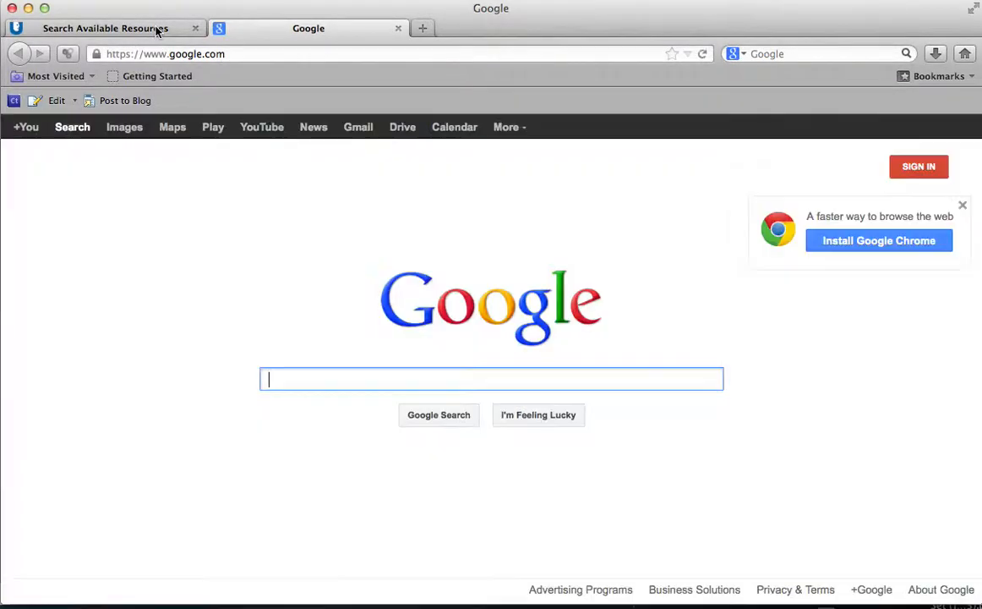
pyautogui.click(163, 29)
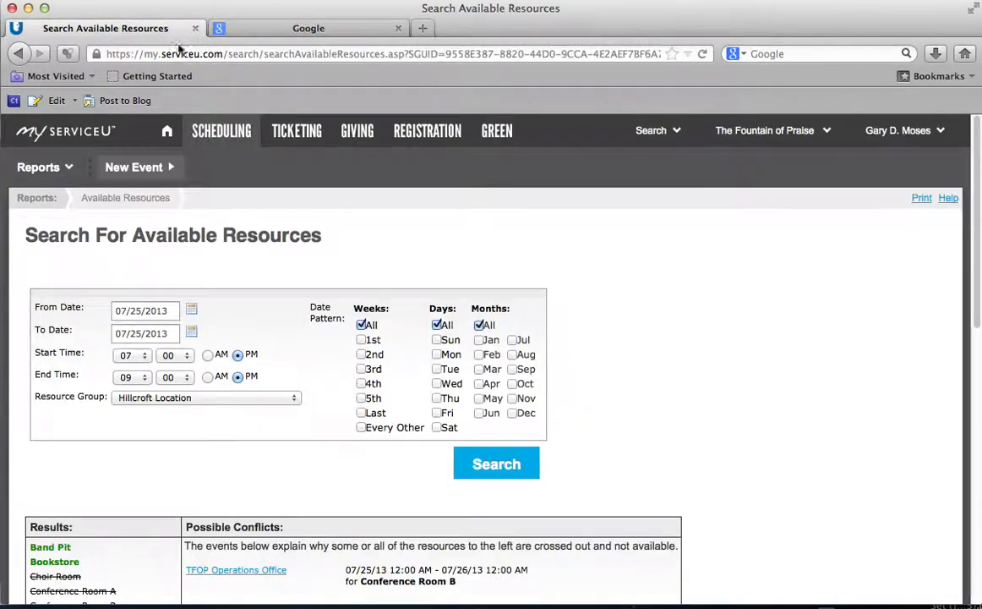
pyautogui.click(239, 134)
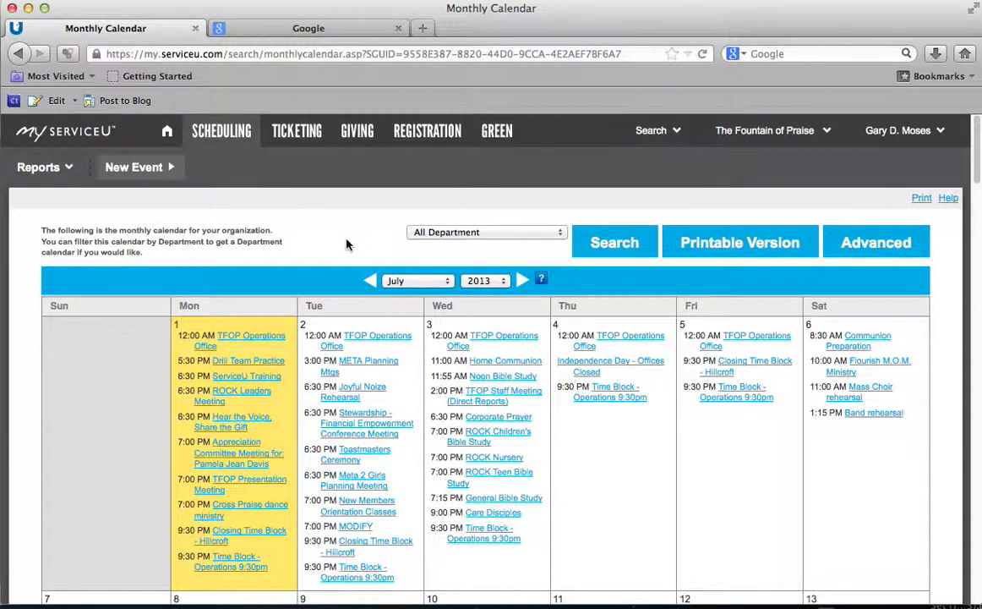
pyautogui.scroll(-5, 346, 244)
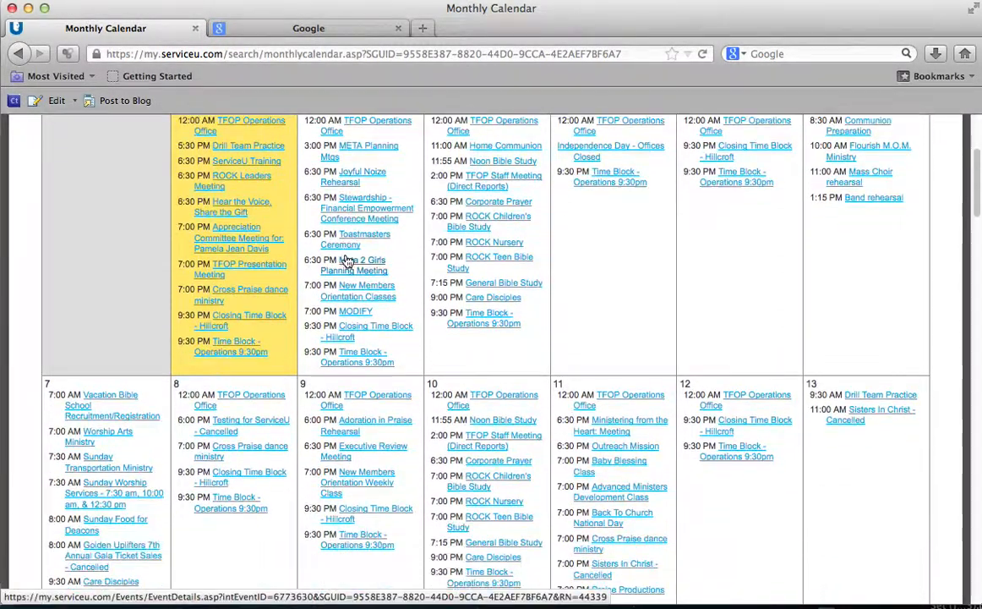
pyautogui.scroll(-3, 342, 258)
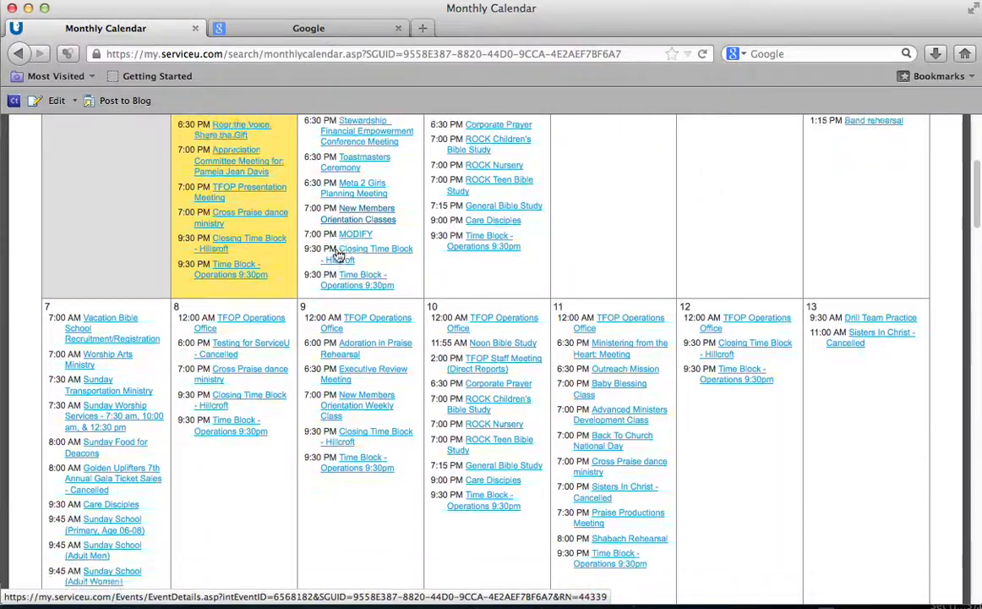
pyautogui.scroll(-4, 337, 253)
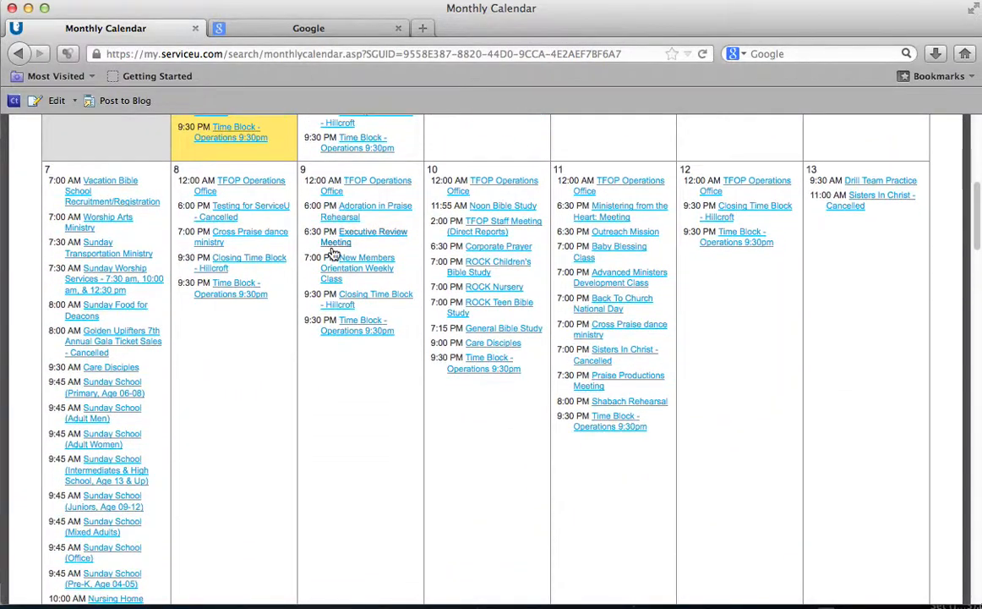
pyautogui.scroll(-5, 332, 254)
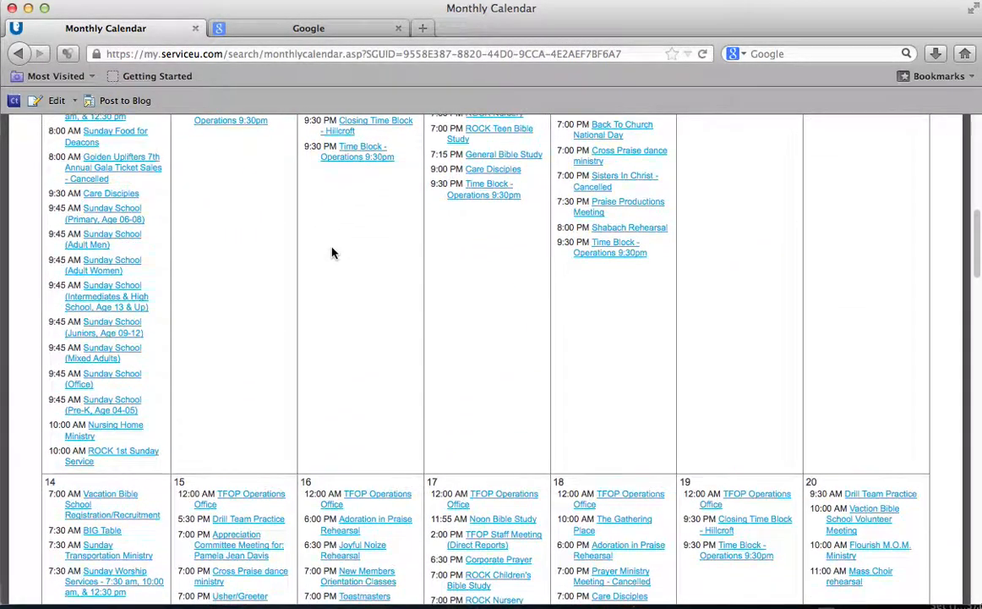
pyautogui.scroll(-7, 333, 252)
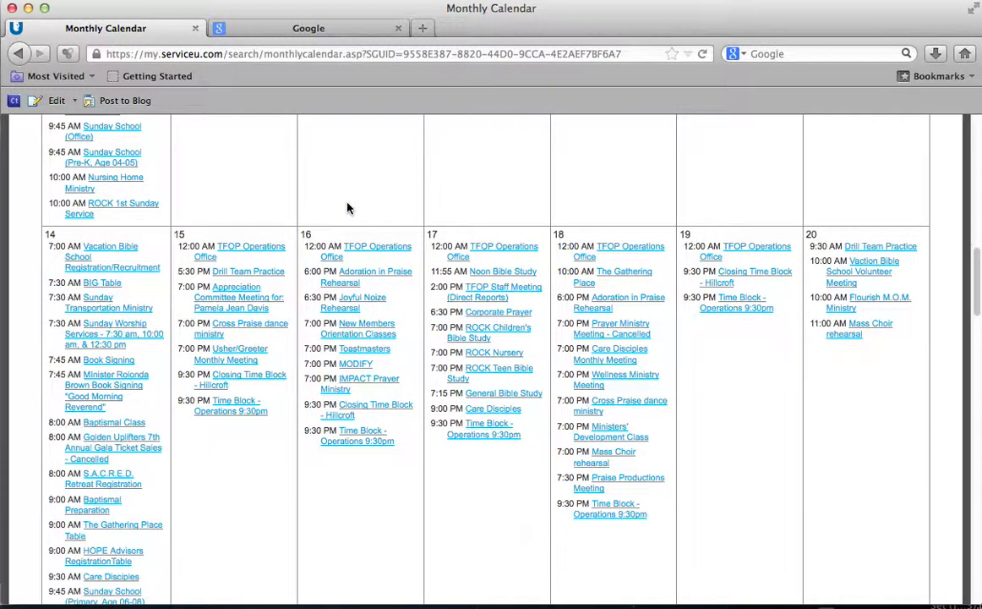
pyautogui.scroll(18, 347, 208)
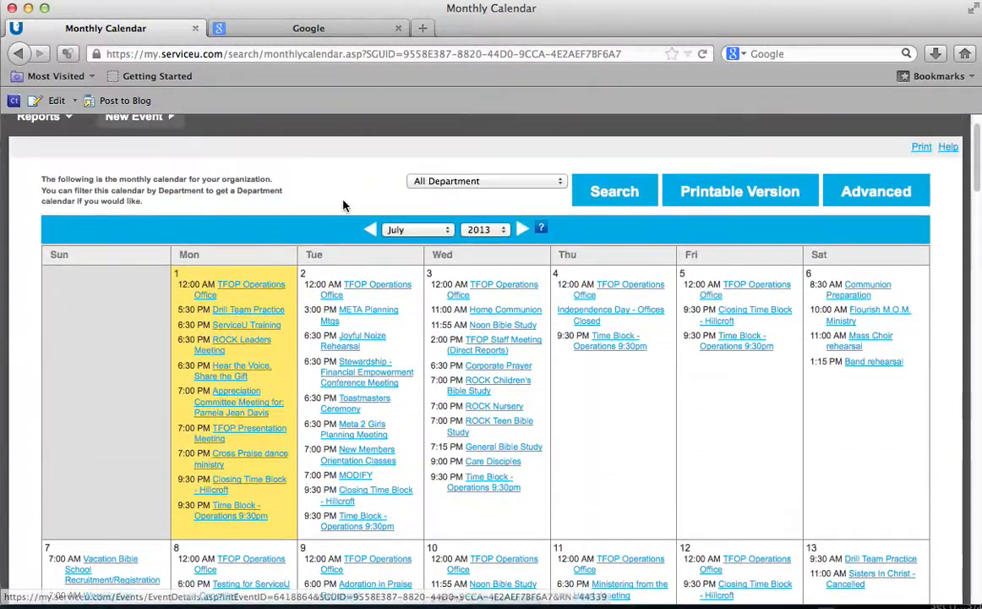
pyautogui.scroll(3, 340, 206)
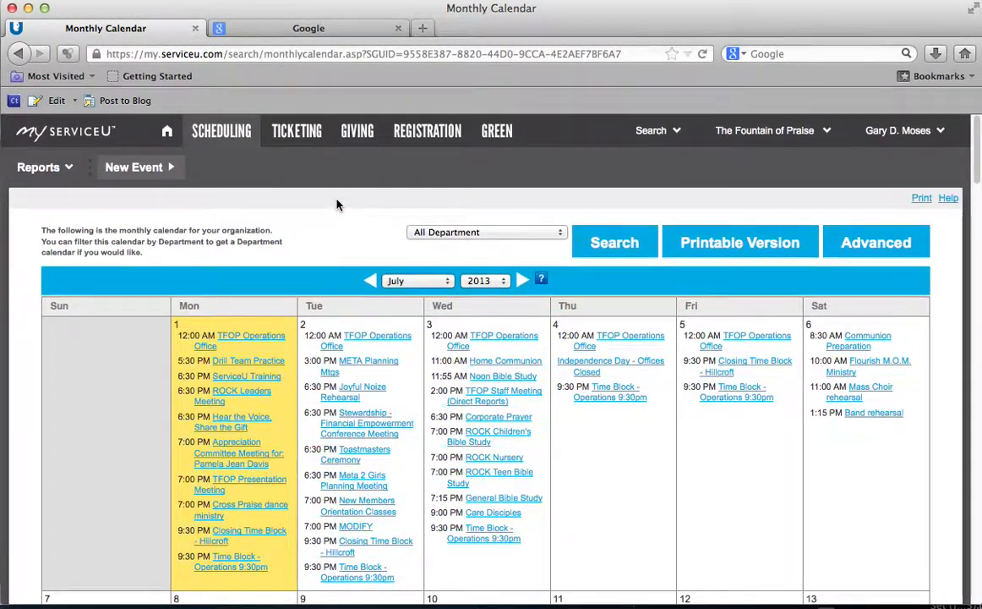
# Step: Switch the monthly calendar to August 2013, keeping All Departments selected
pyautogui.click(828, 132)
pyautogui.click(830, 134)
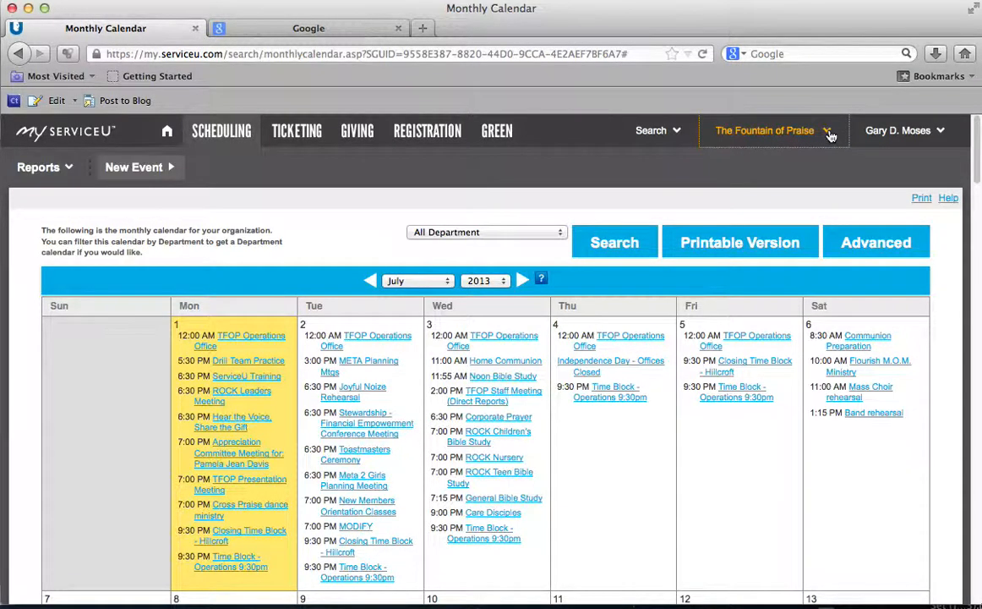
pyautogui.click(449, 283)
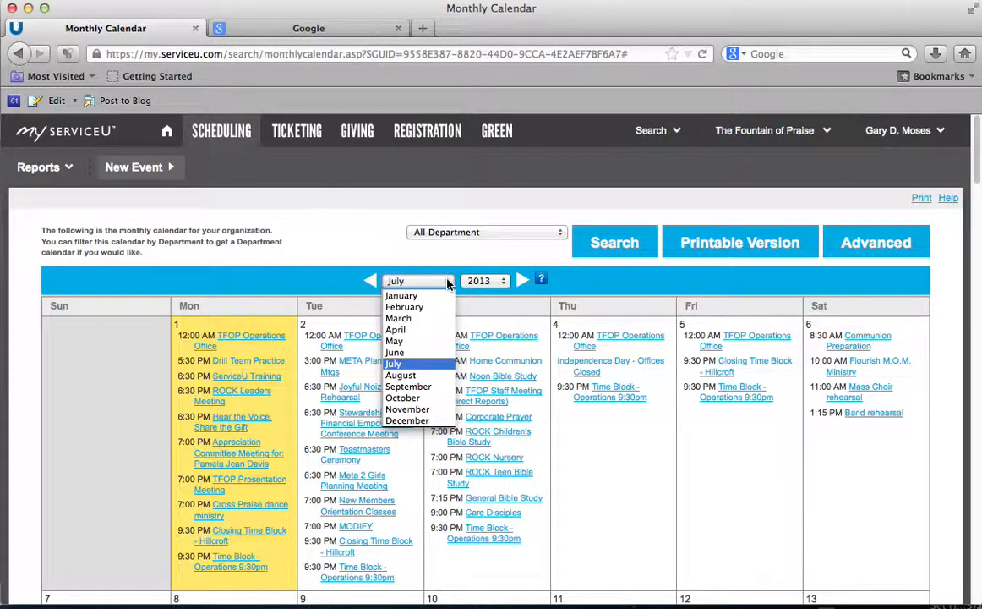
pyautogui.click(421, 378)
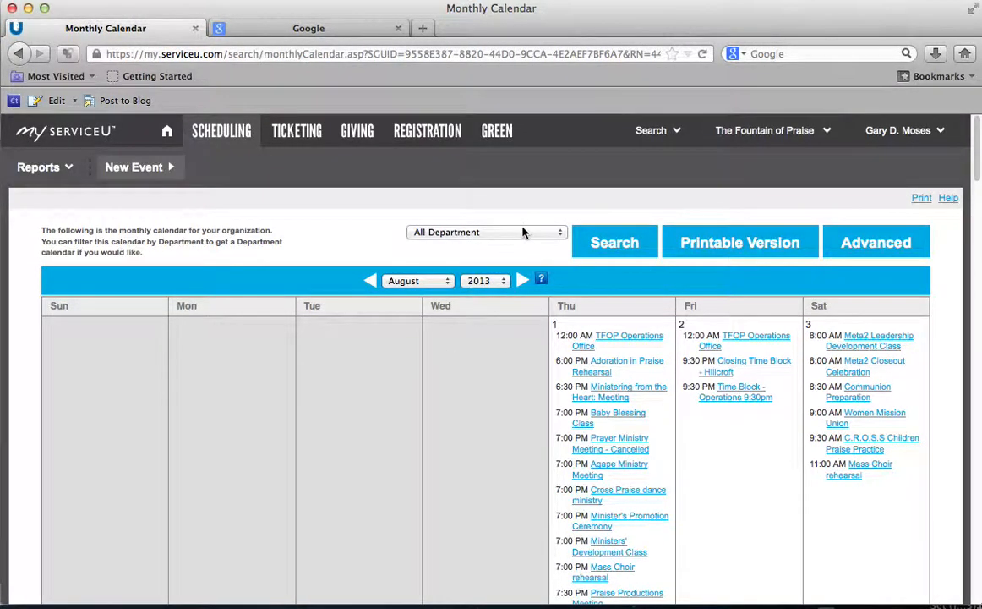
pyautogui.click(475, 231)
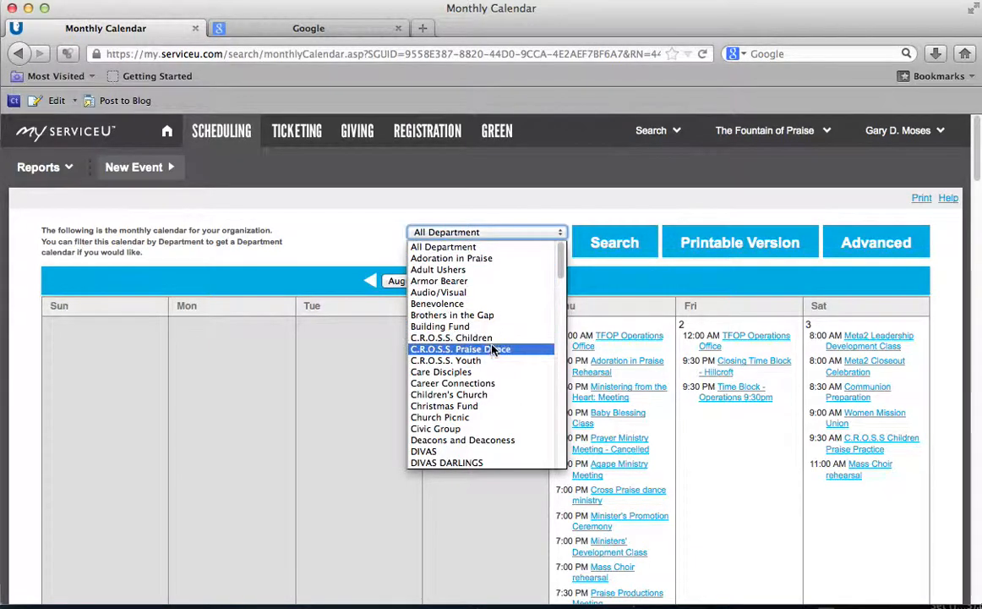
pyautogui.click(562, 213)
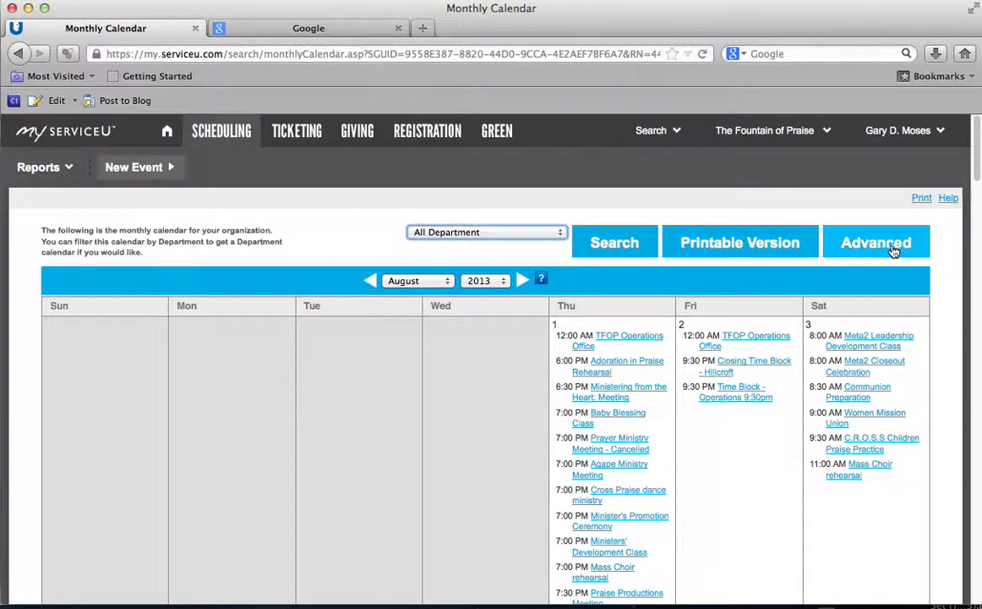
pyautogui.click(358, 233)
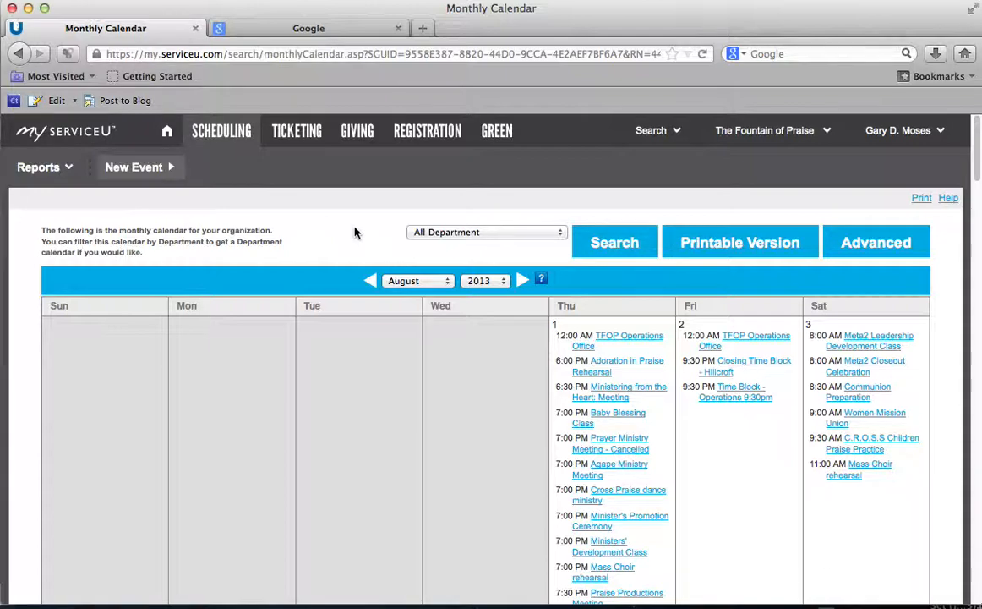
pyautogui.click(899, 130)
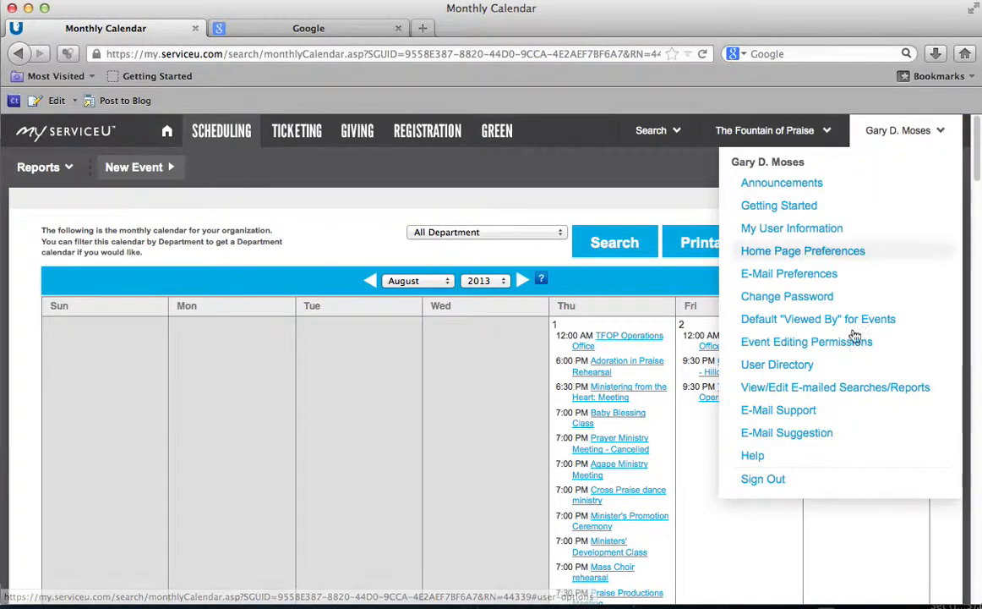
# Step: Sign out and sign back in with the other account's e-mail and password
pyautogui.click(764, 480)
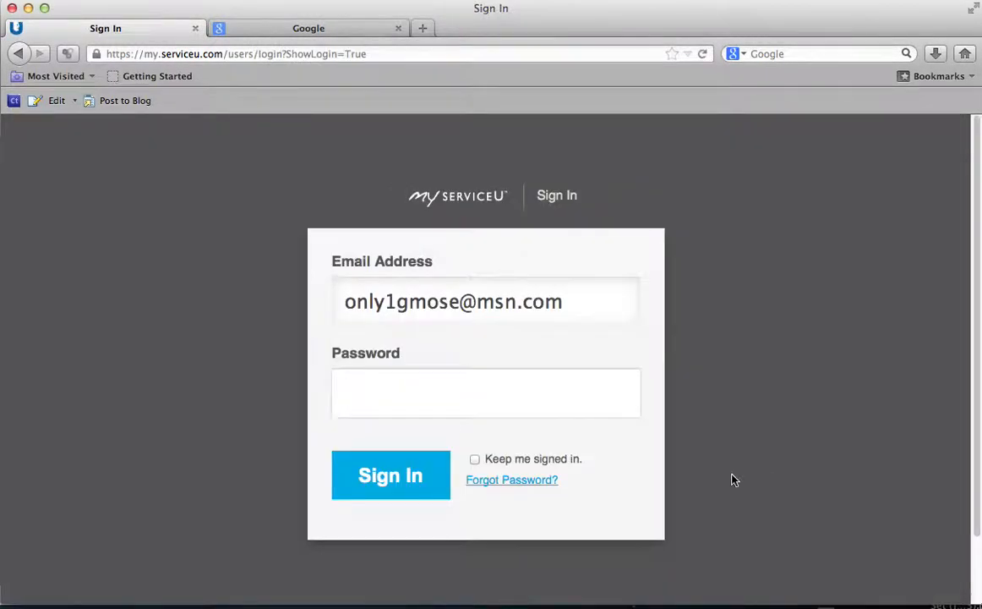
pyautogui.tripleClick(406, 301)
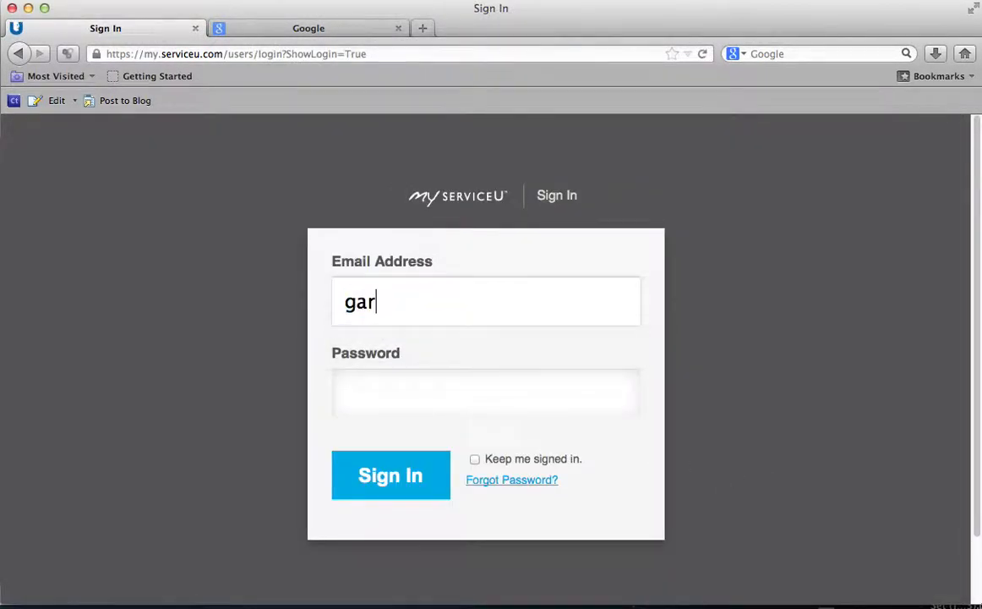
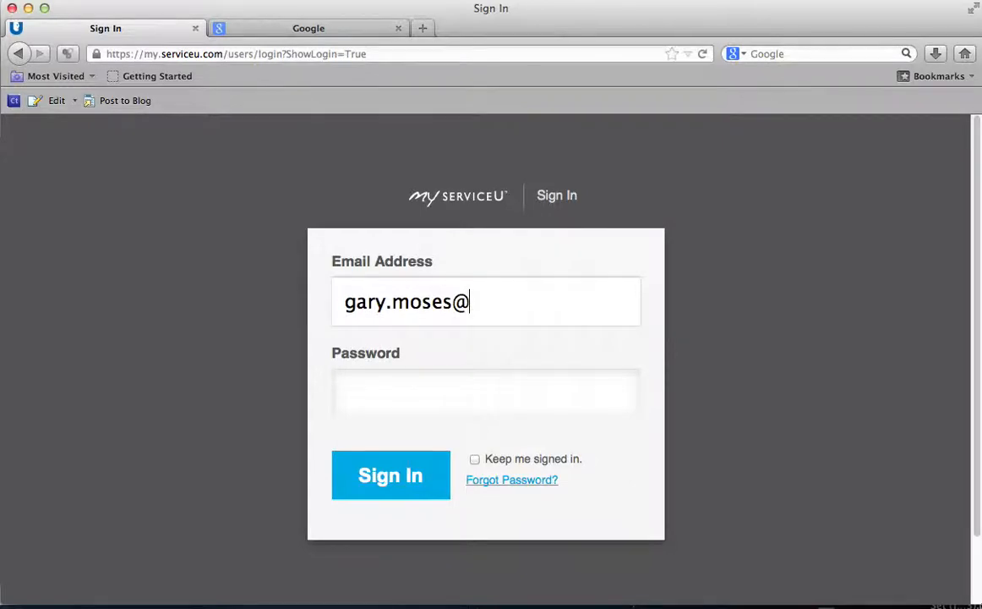
pyautogui.press('Tab')
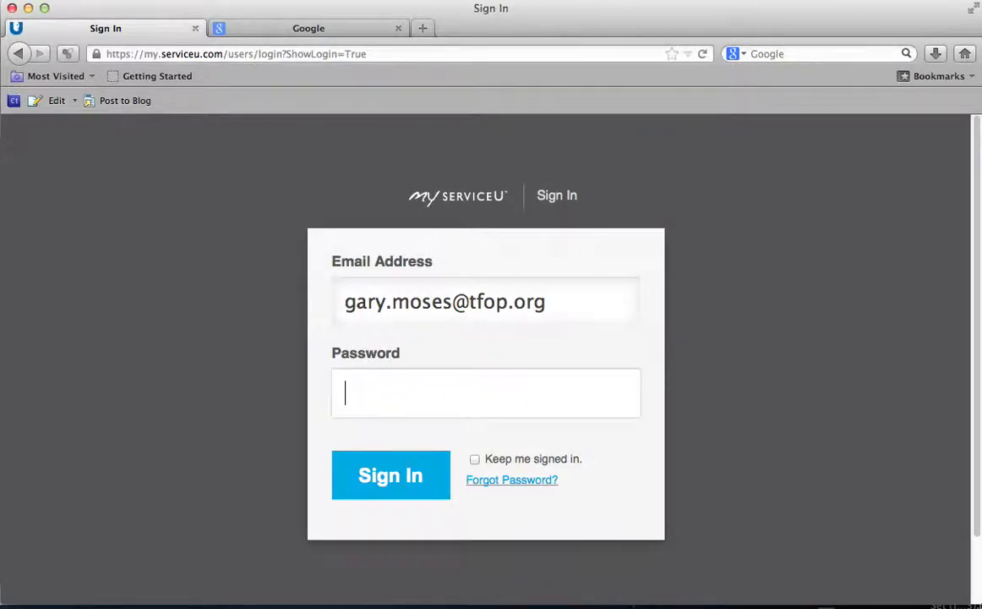
pyautogui.write('*********')
pyautogui.press('Return')
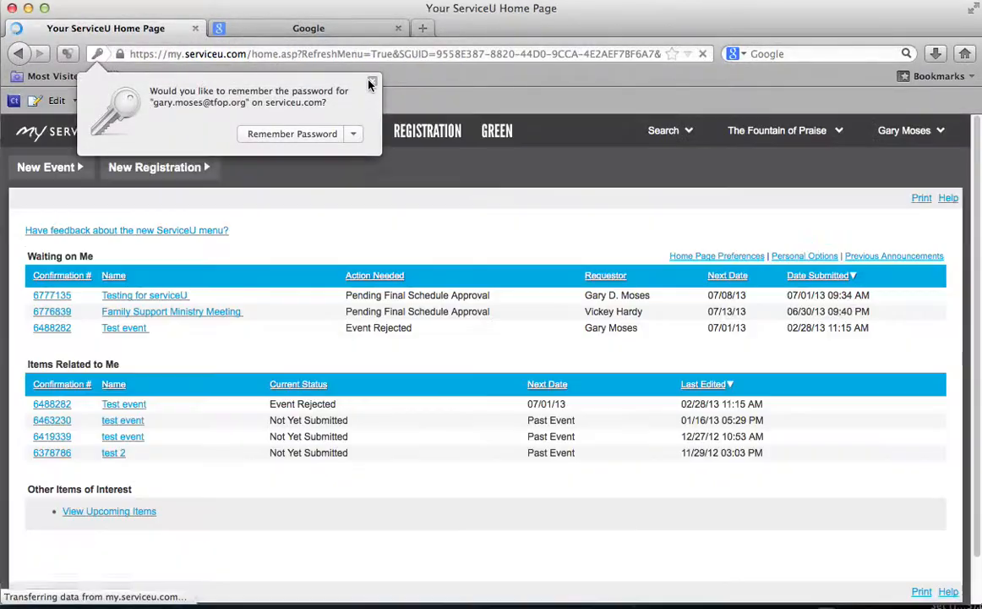
pyautogui.click(372, 82)
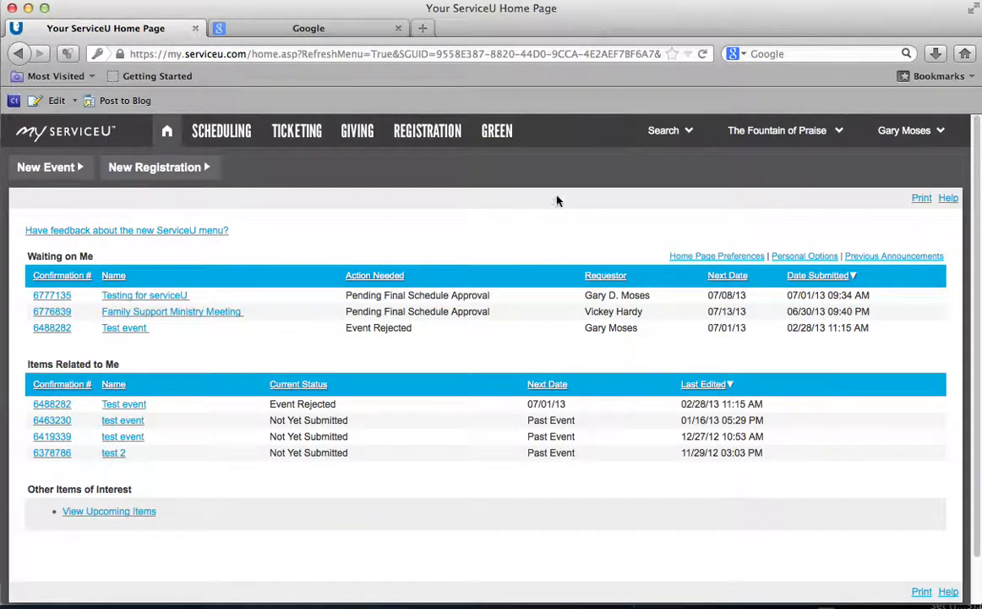
# Step: Open the pending Testing for serviceU event and approve it
pyautogui.click(173, 299)
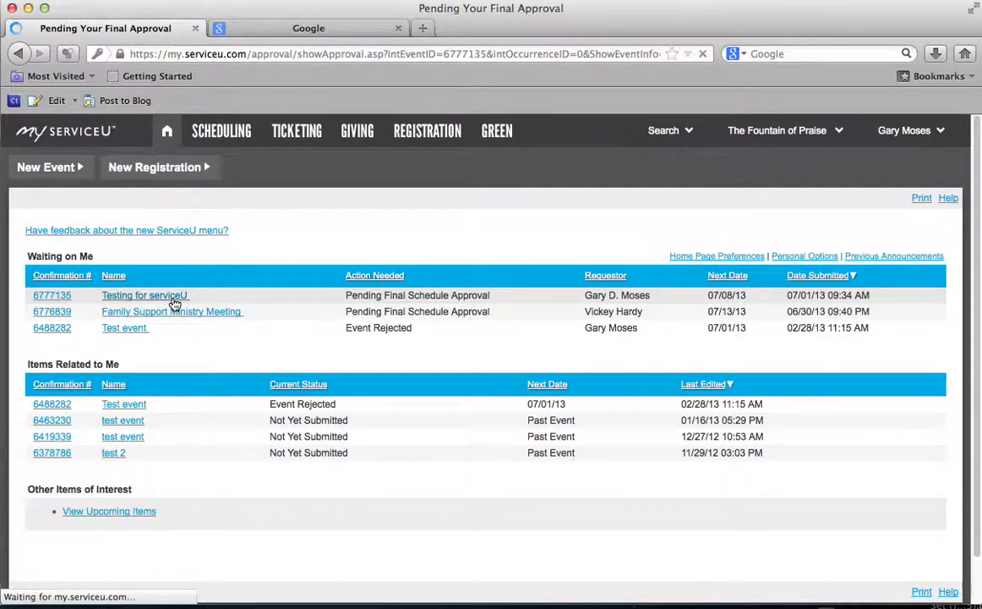
pyautogui.scroll(-2, 285, 313)
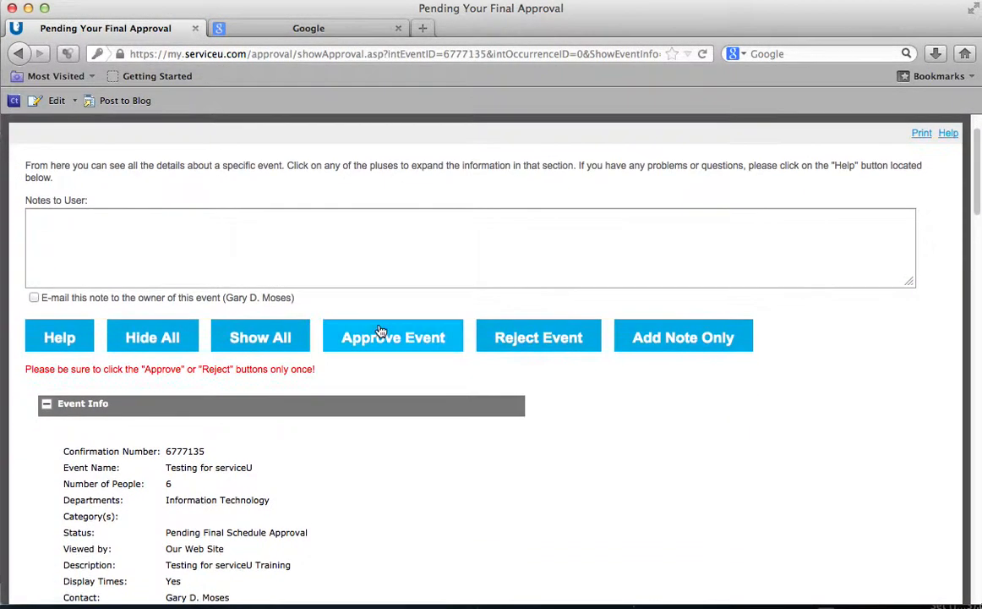
pyautogui.click(383, 338)
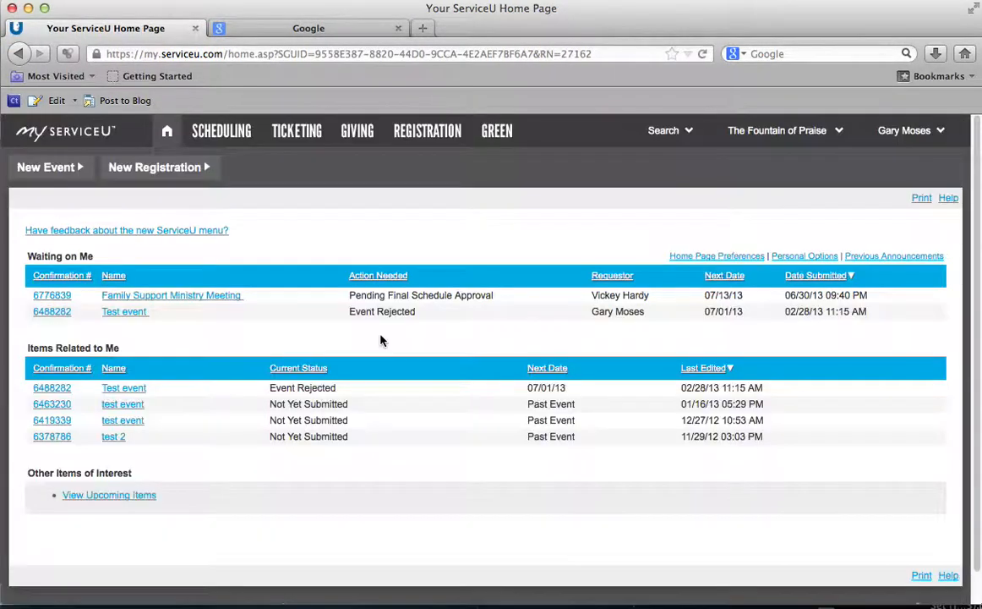
pyautogui.click(941, 132)
# Step: Sign out and sign back in using the suggested account e-mail and the password
pyautogui.click(785, 482)
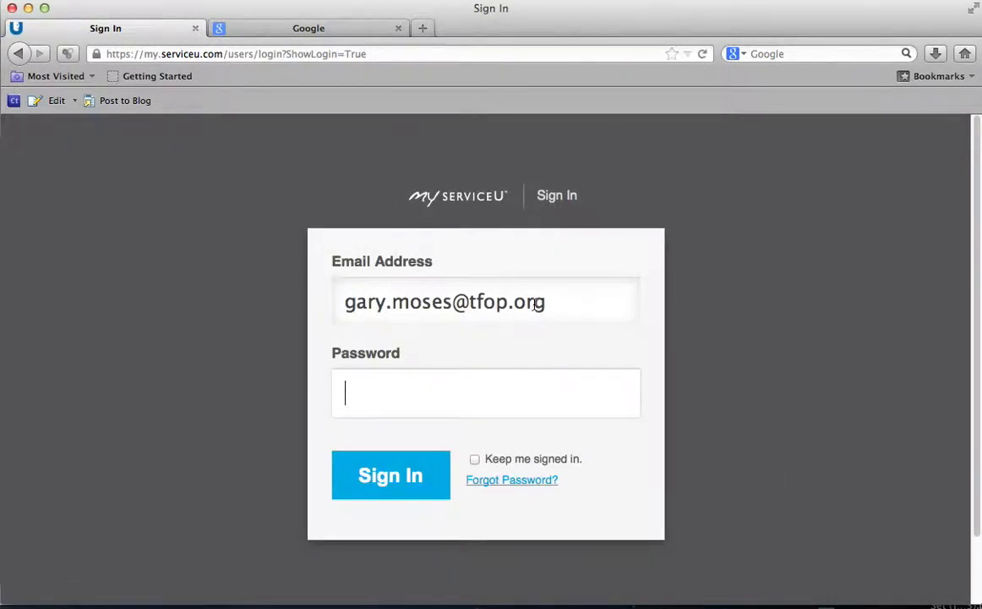
pyautogui.click(536, 305)
pyautogui.write('only')
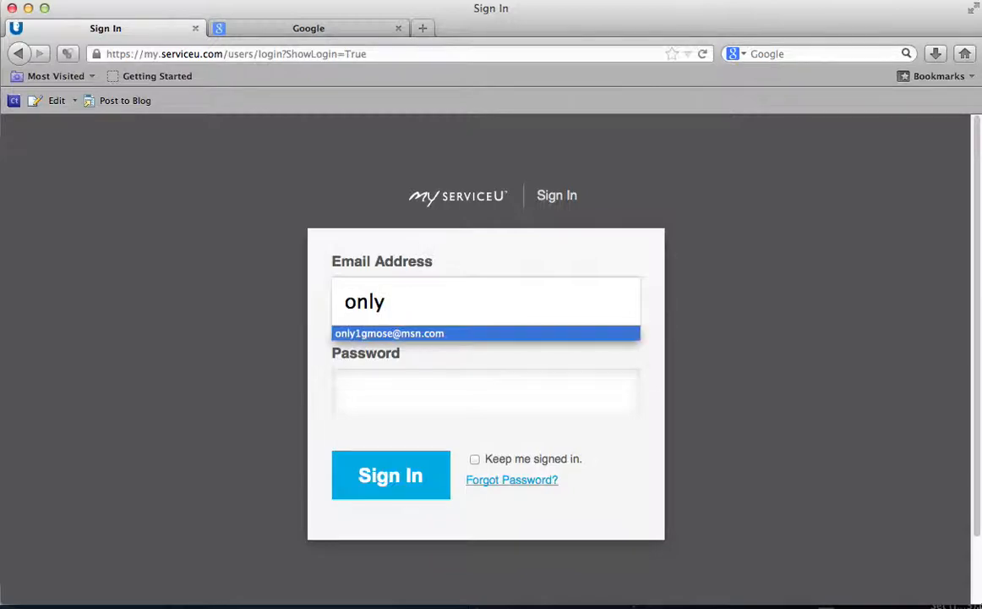
pyautogui.press('Tab')
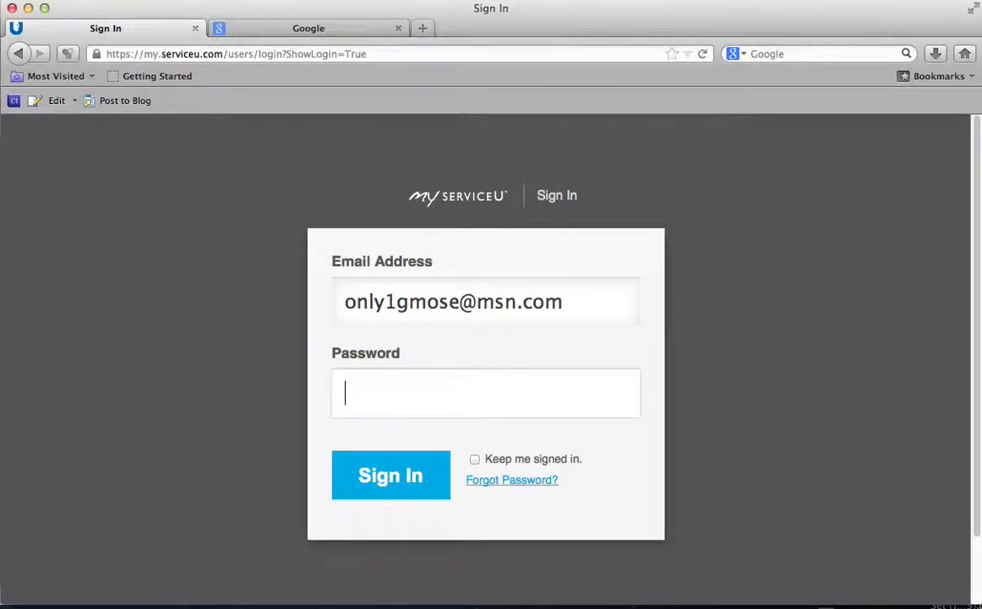
pyautogui.write('*********')
pyautogui.press('Return')
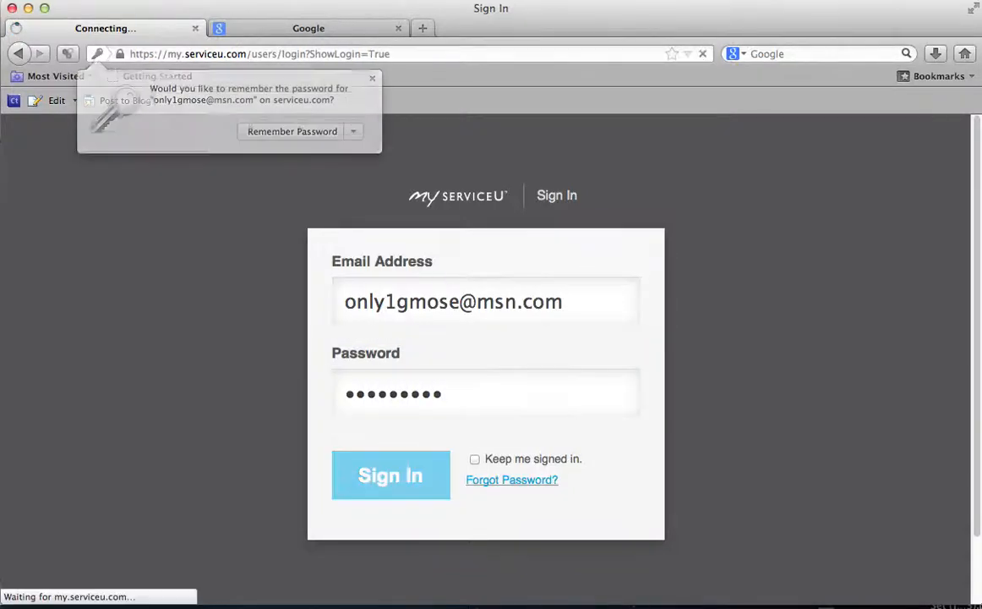
pyautogui.click(372, 82)
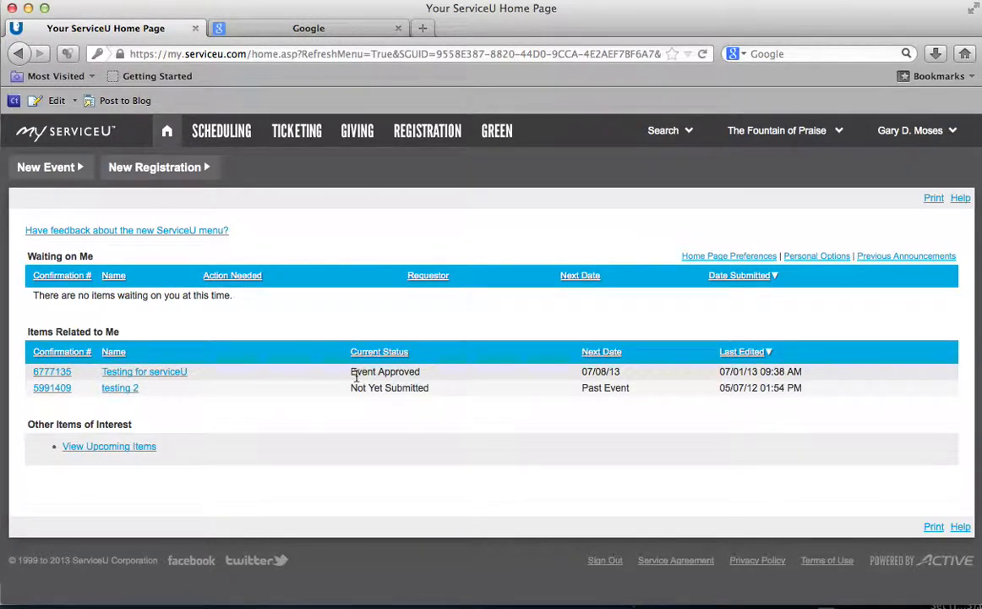
# Step: Check Testing for serviceU shows Event Approved for 07/08/13, then open the July 2013 calendar
pyautogui.moveTo(354, 373); pyautogui.dragTo(421, 373)
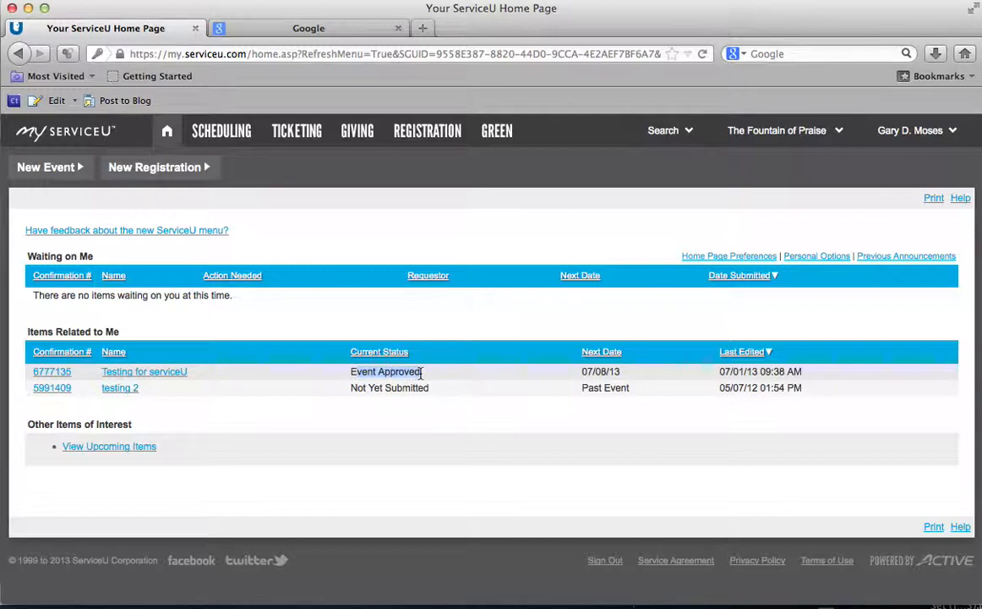
pyautogui.moveTo(582, 372); pyautogui.dragTo(621, 372)
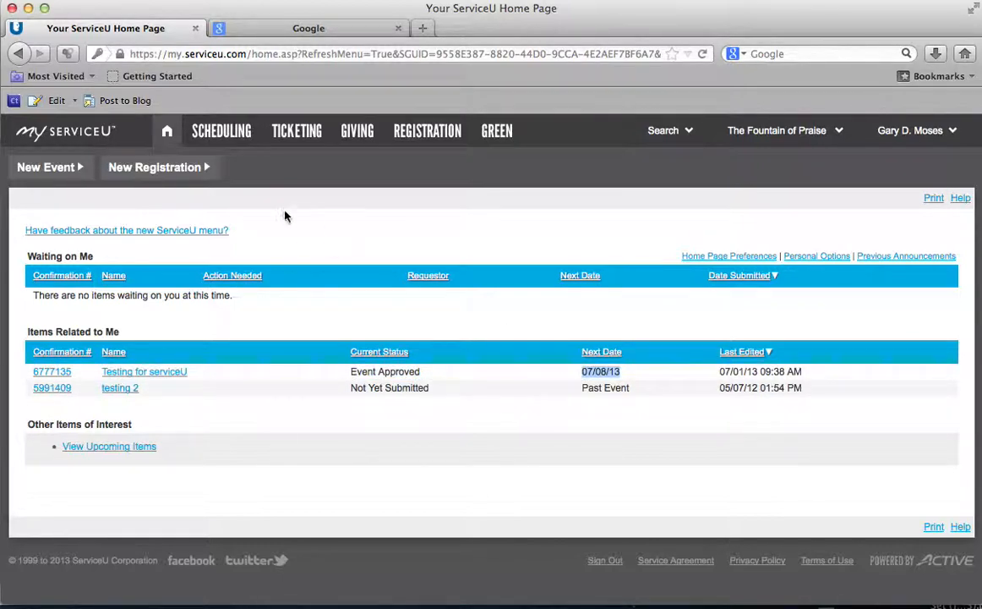
pyautogui.click(245, 138)
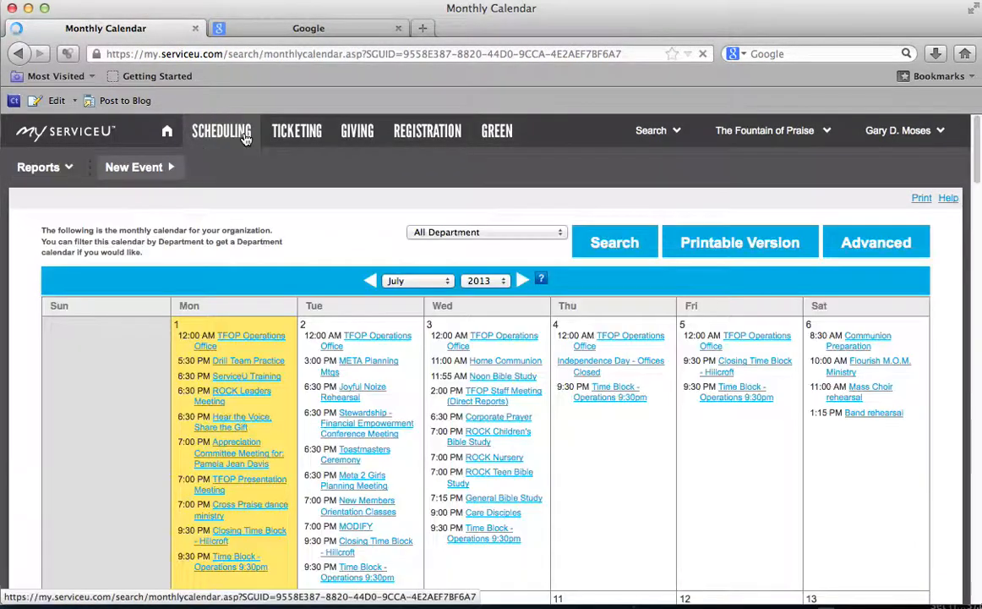
pyautogui.scroll(-5, 303, 347)
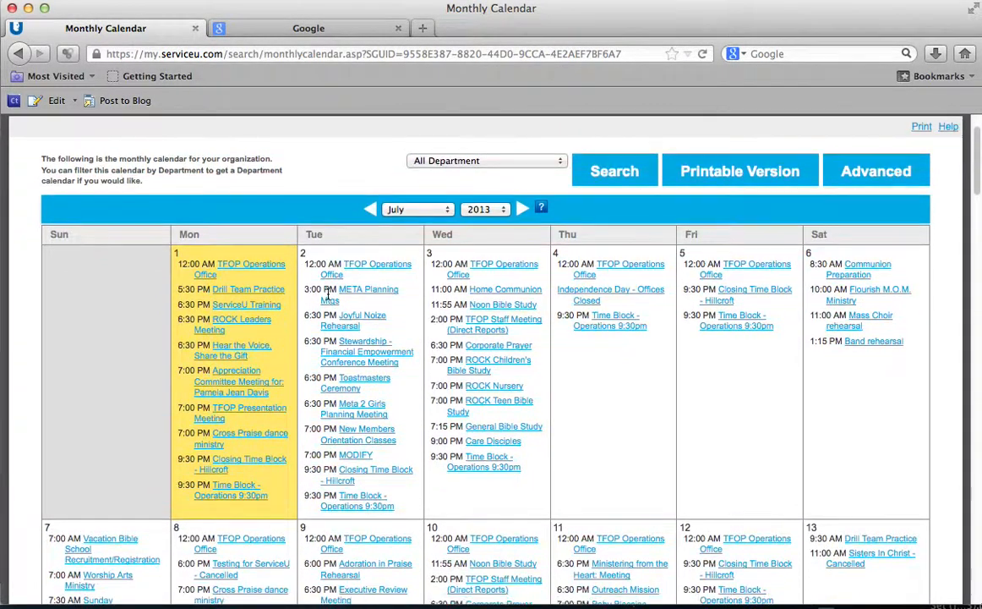
pyautogui.scroll(-2, 328, 293)
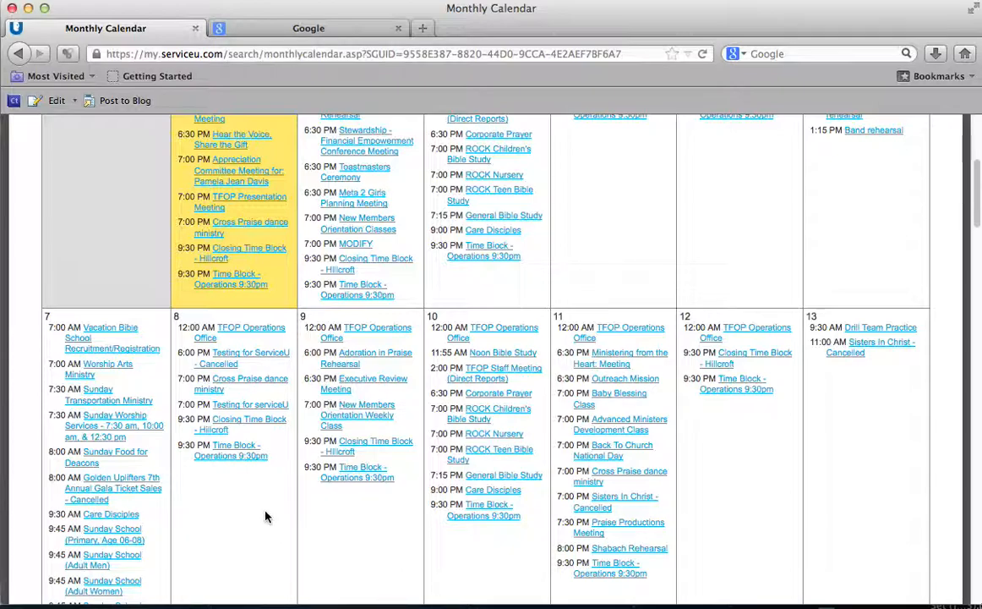
pyautogui.scroll(8, 267, 505)
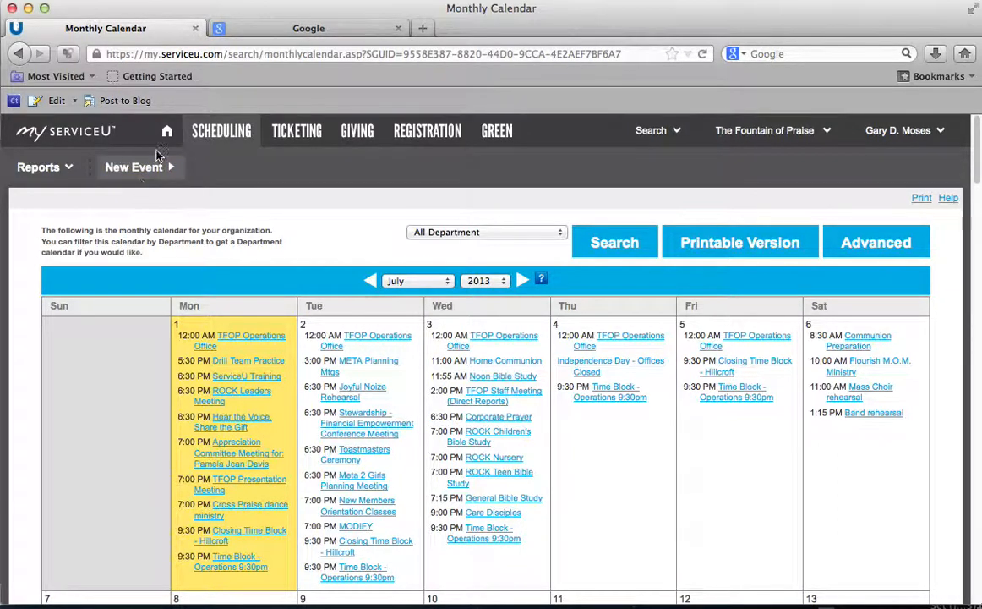
pyautogui.click(167, 135)
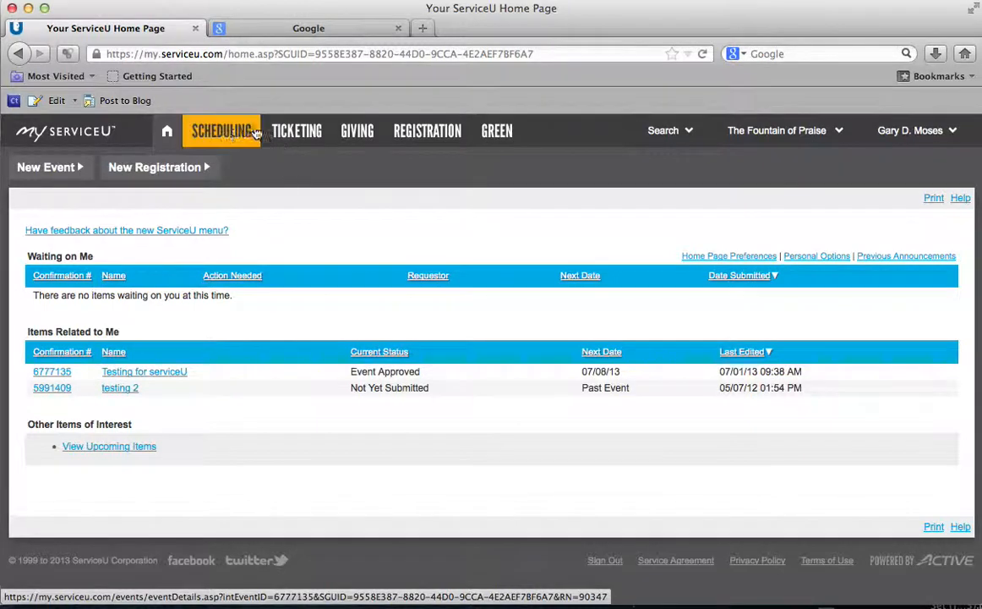
pyautogui.click(223, 133)
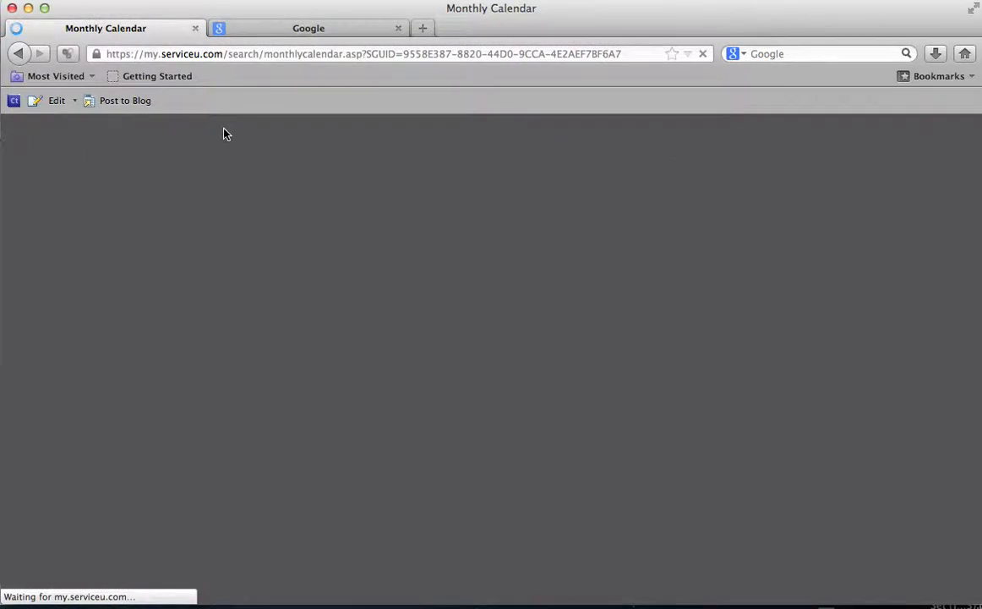
pyautogui.scroll(-8, 236, 230)
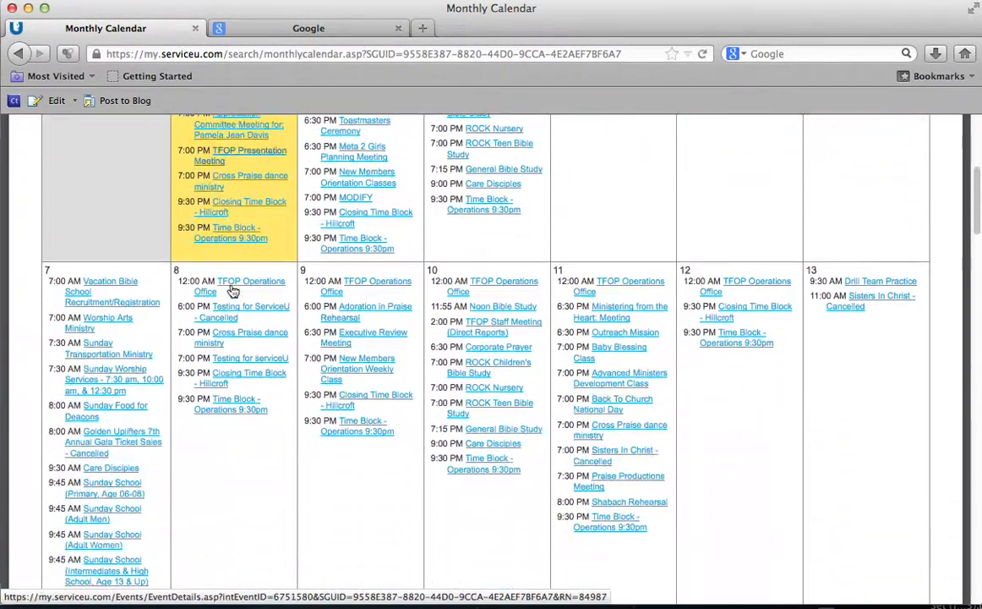
pyautogui.click(231, 355)
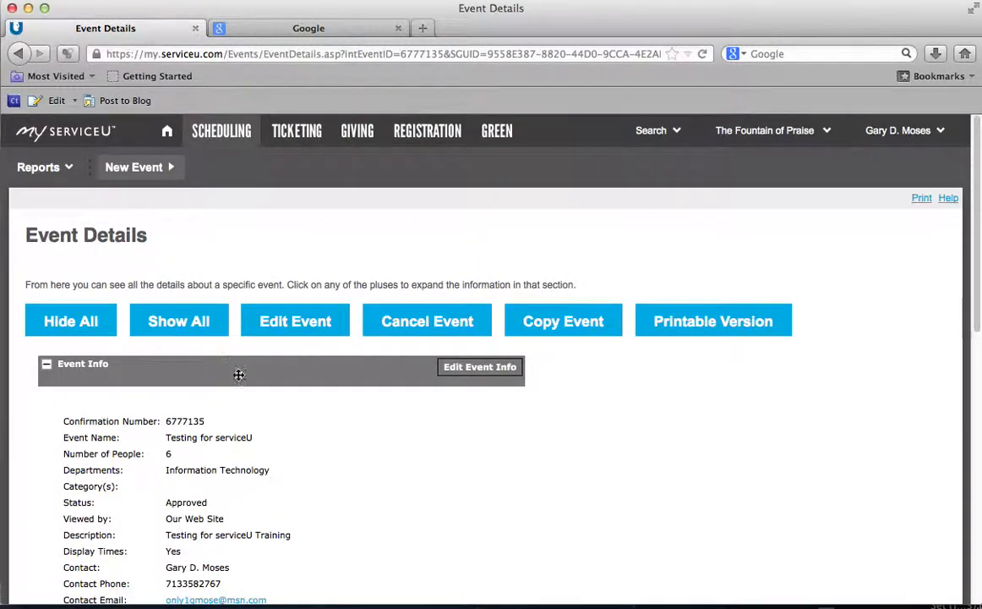
pyautogui.scroll(-3, 242, 369)
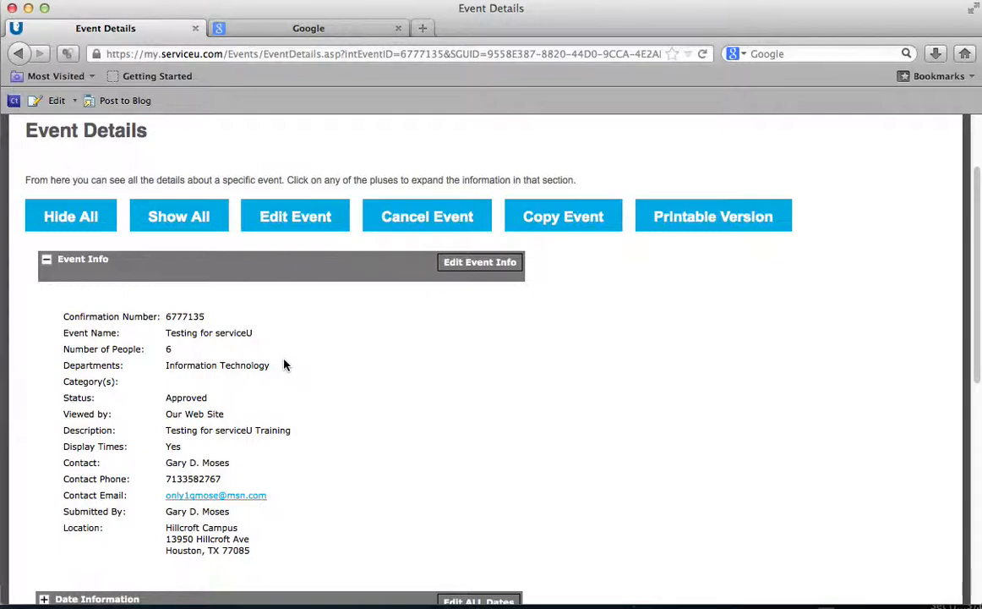
pyautogui.scroll(3, 279, 366)
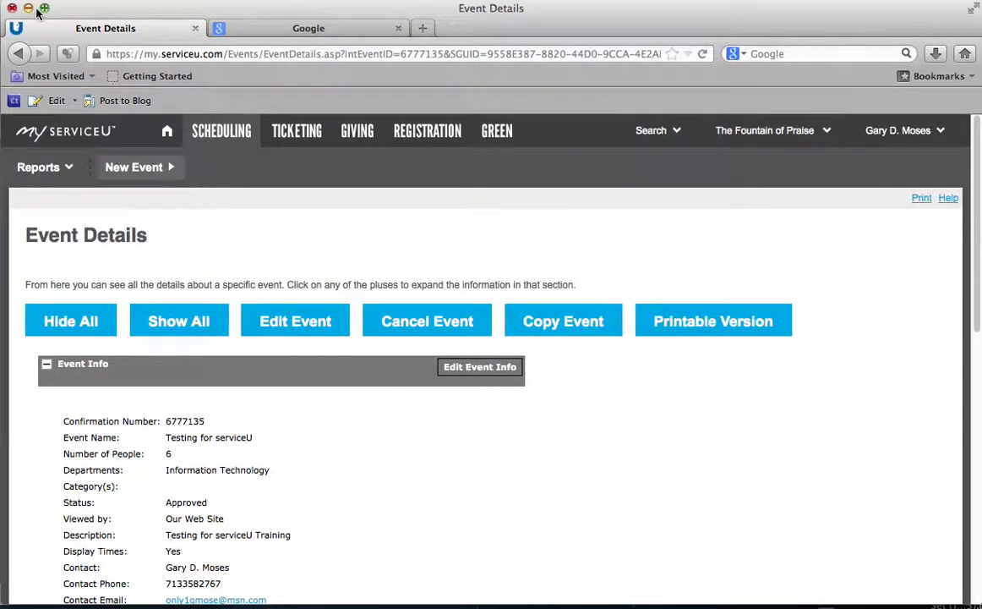
pyautogui.click(21, 54)
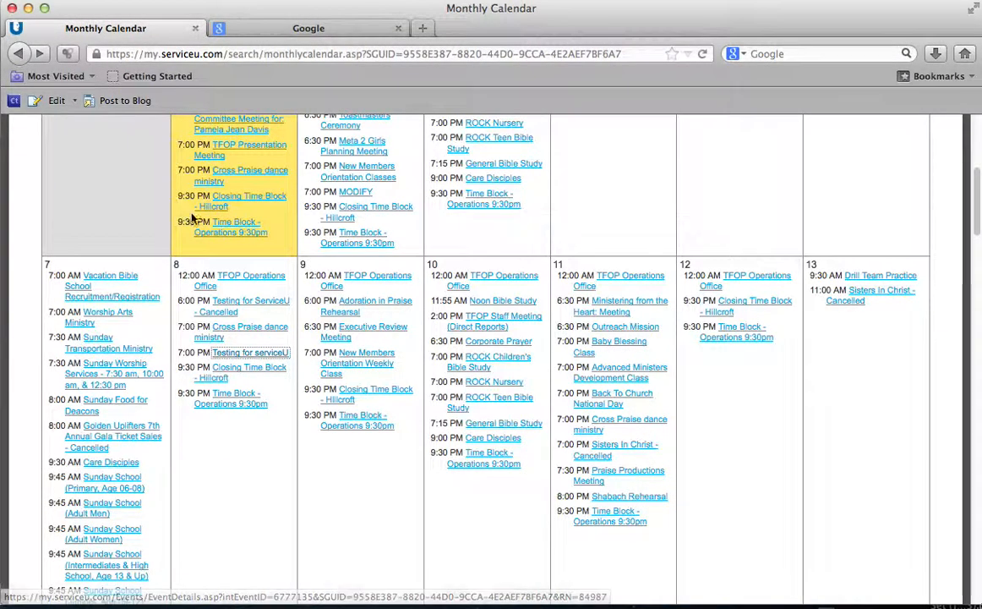
pyautogui.click(361, 178)
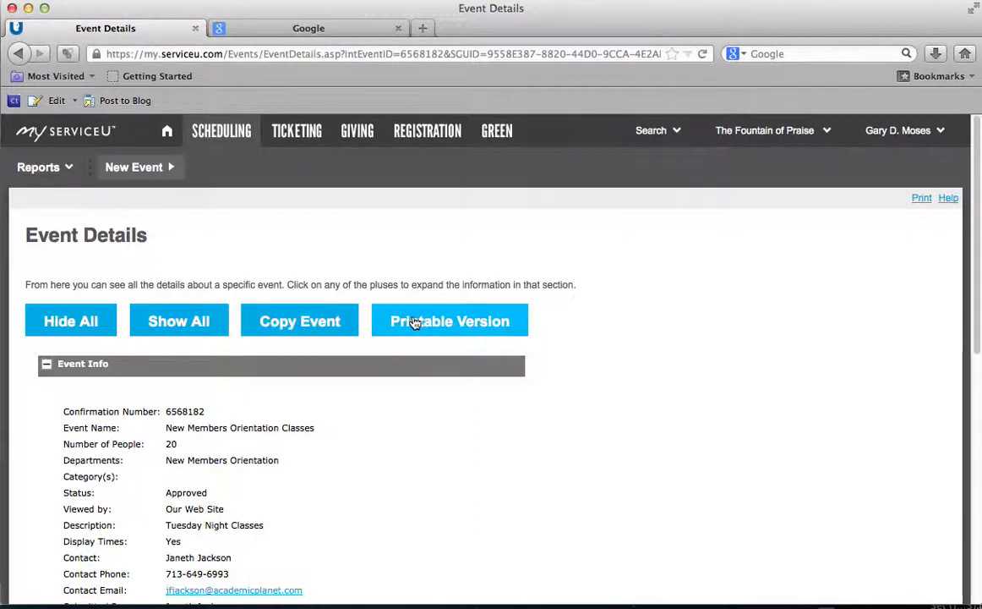
pyautogui.click(221, 134)
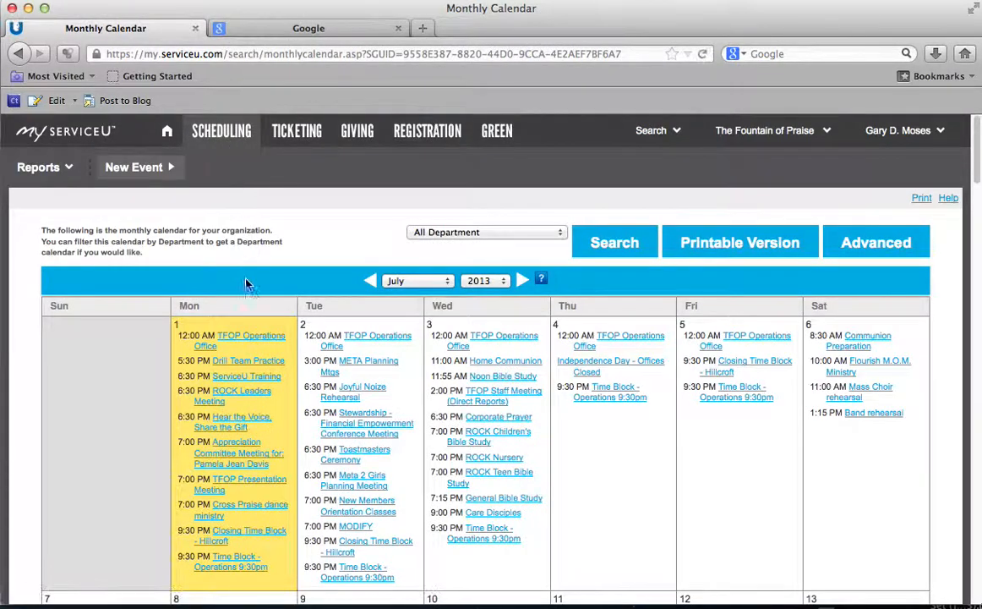
pyautogui.scroll(-5, 246, 279)
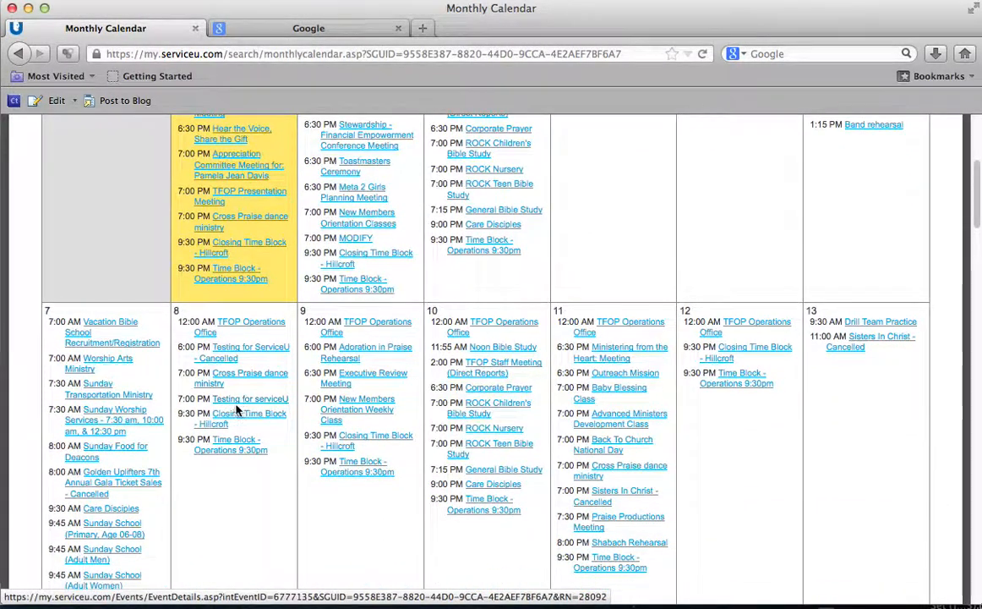
# Step: Open the July 8 Testing for serviceU event details and choose Cancel Event
pyautogui.click(241, 400)
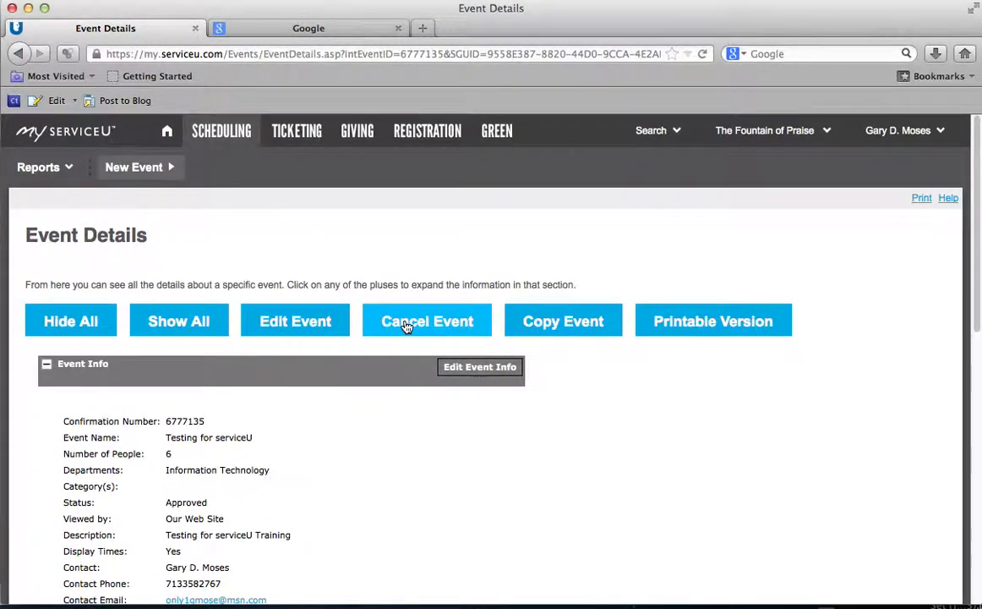
pyautogui.scroll(-3, 355, 362)
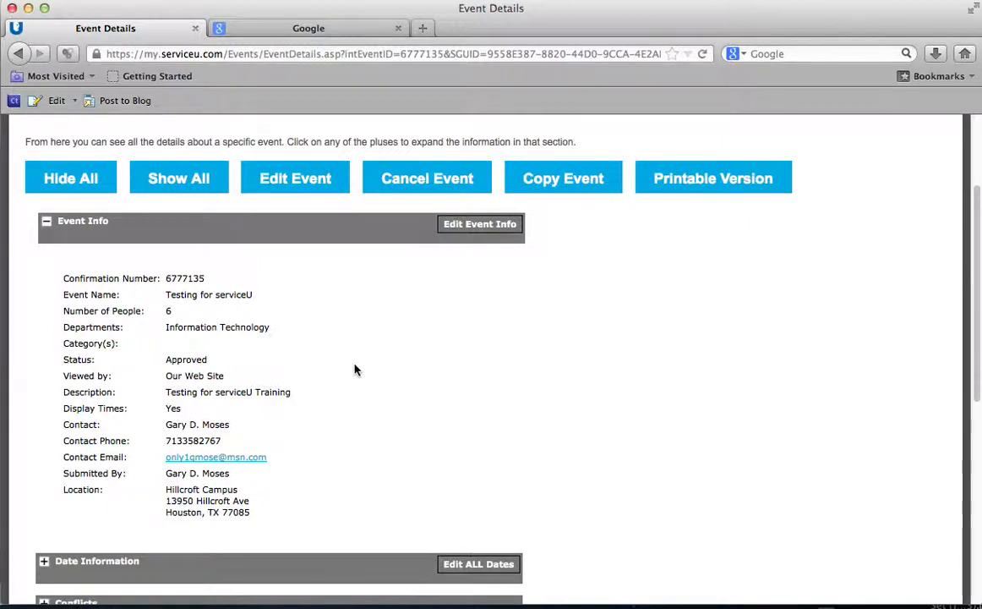
pyautogui.scroll(-2, 338, 370)
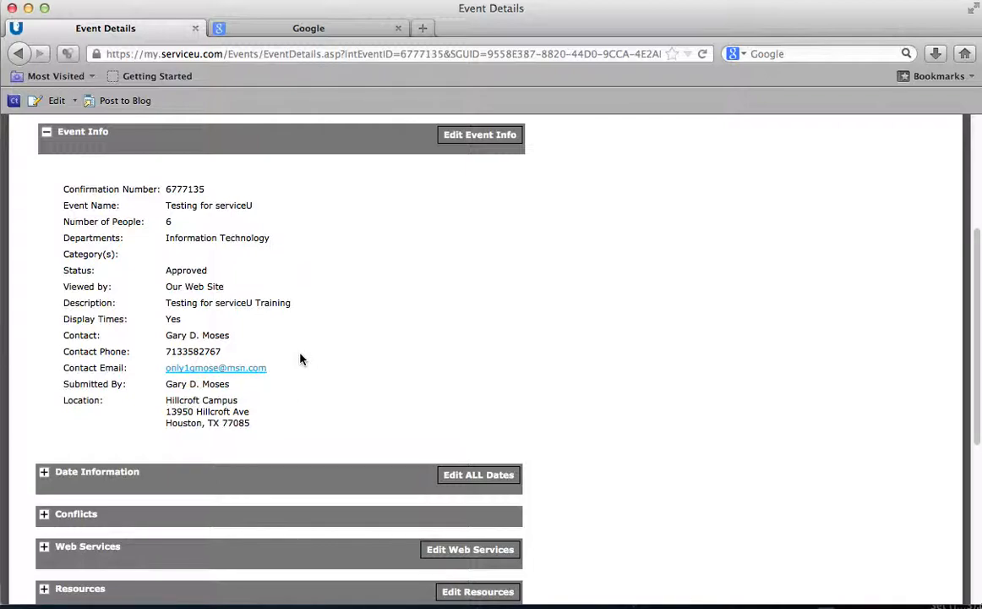
pyautogui.scroll(2, 300, 359)
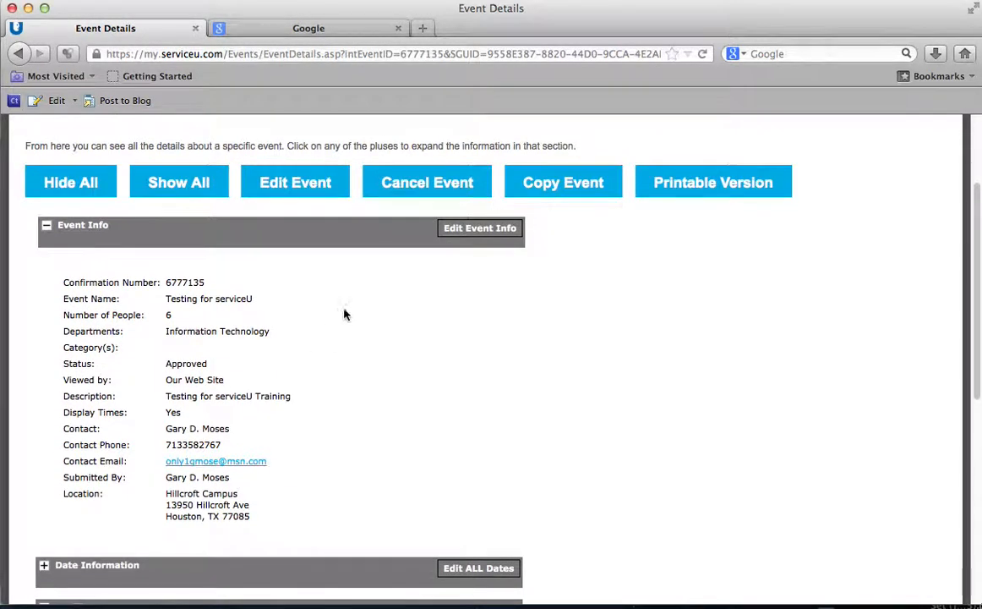
pyautogui.click(431, 186)
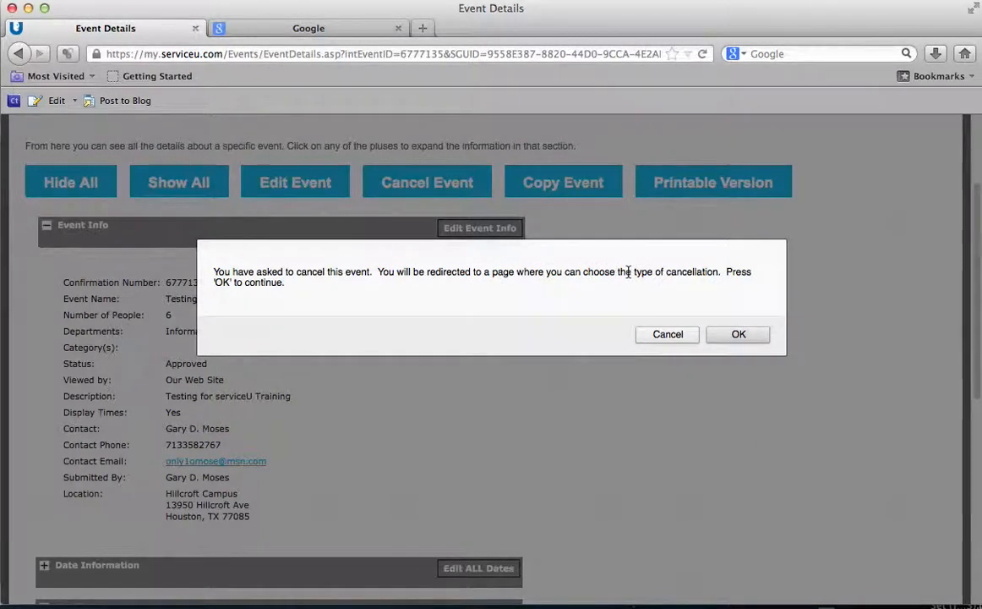
# Step: Keep a calendar placeholder named 'Testing for serviceU - Cancelled' and continue the cancellation
pyautogui.click(737, 336)
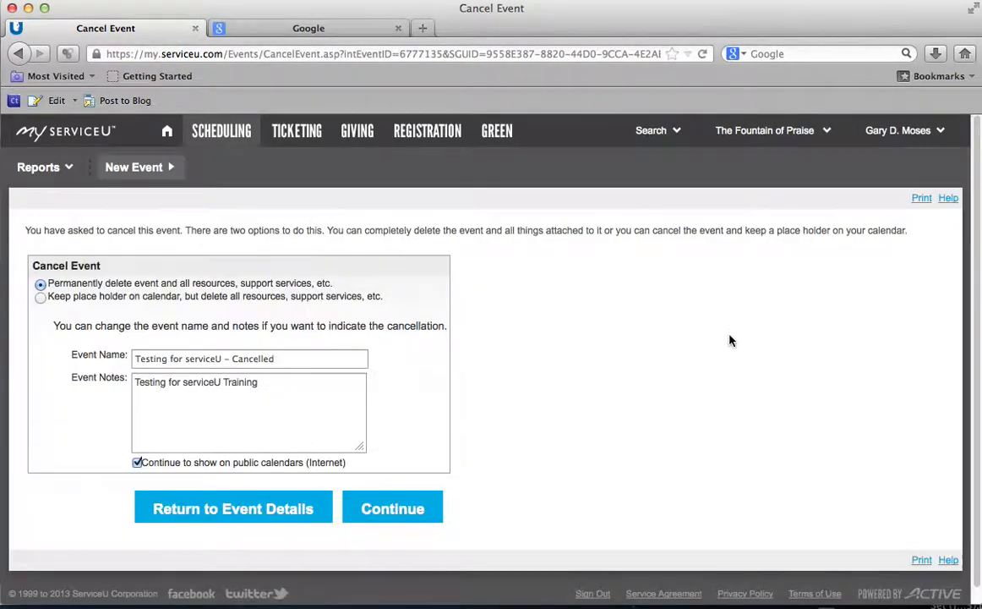
pyautogui.scroll(-1, 609, 355)
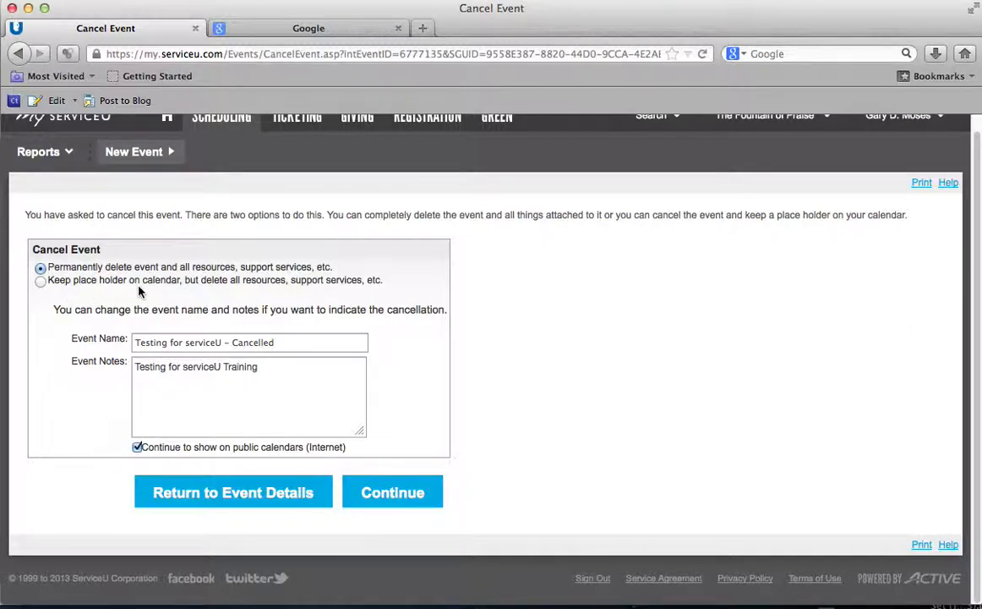
pyautogui.click(40, 281)
pyautogui.moveTo(138, 342); pyautogui.dragTo(275, 342)
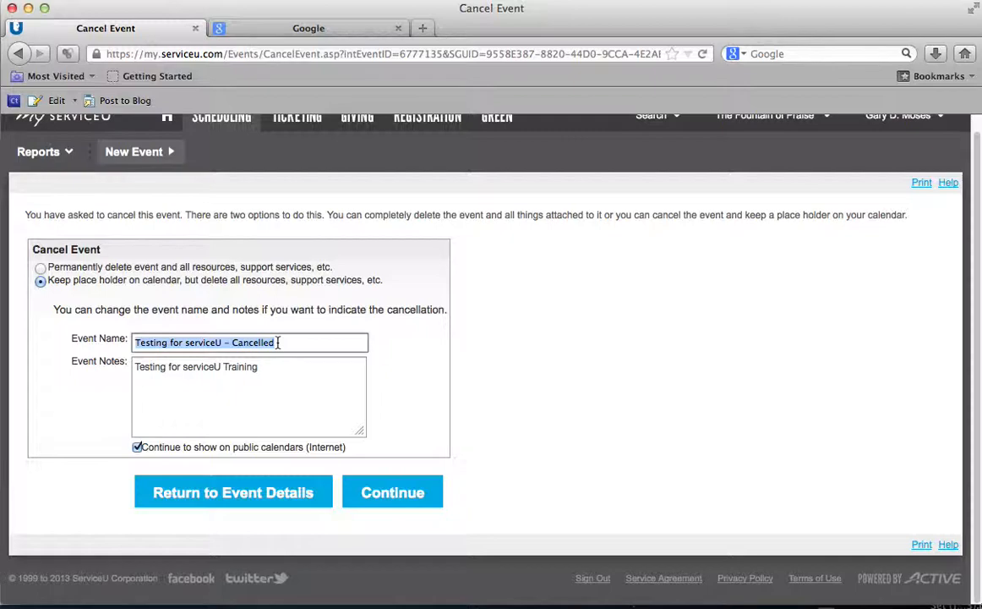
pyautogui.click(278, 342)
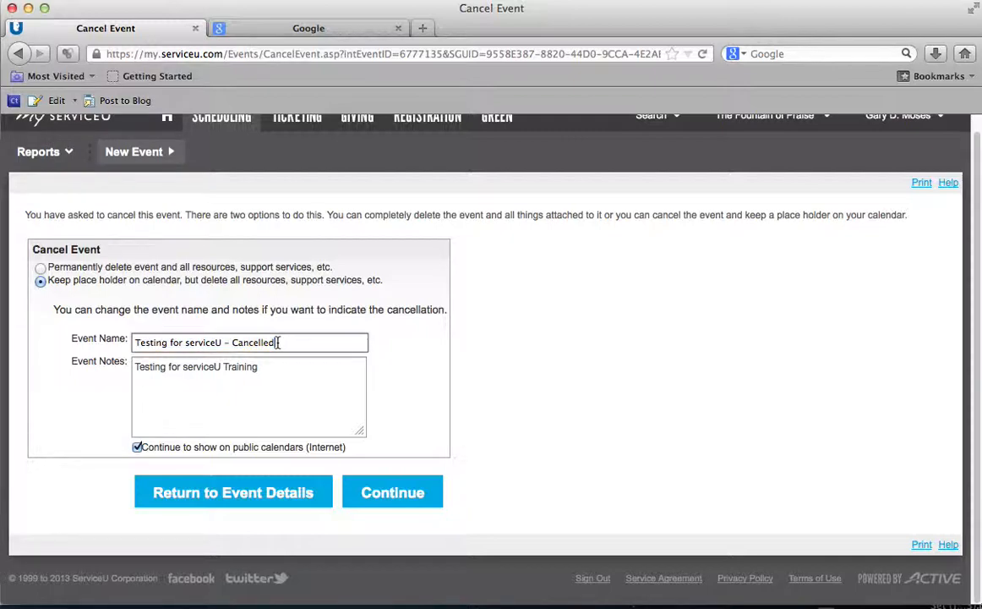
pyautogui.moveTo(278, 343); pyautogui.dragTo(136, 342)
pyautogui.click(137, 342)
pyautogui.moveTo(136, 343); pyautogui.dragTo(278, 342)
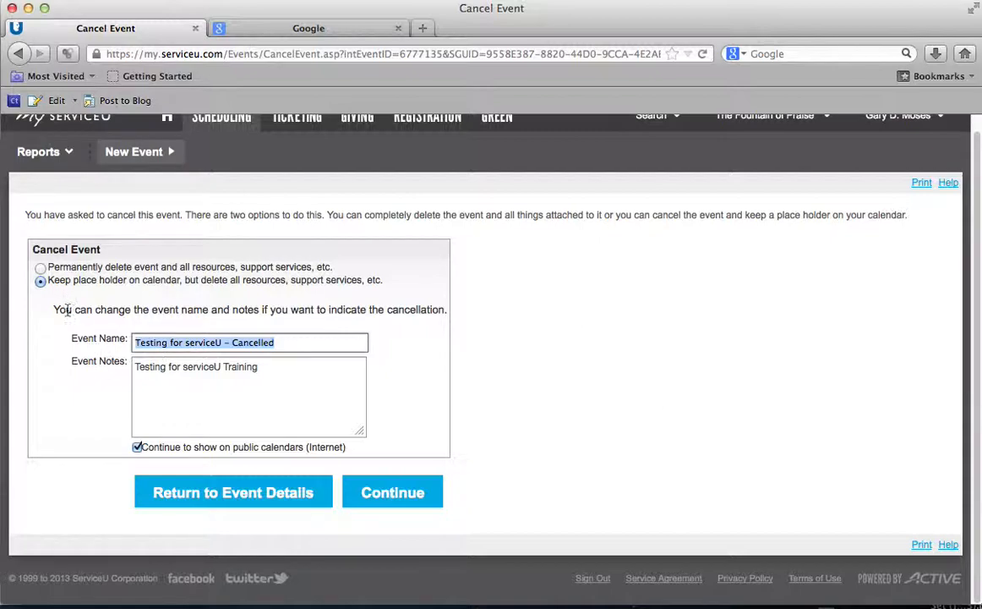
pyautogui.moveTo(135, 342); pyautogui.dragTo(276, 339)
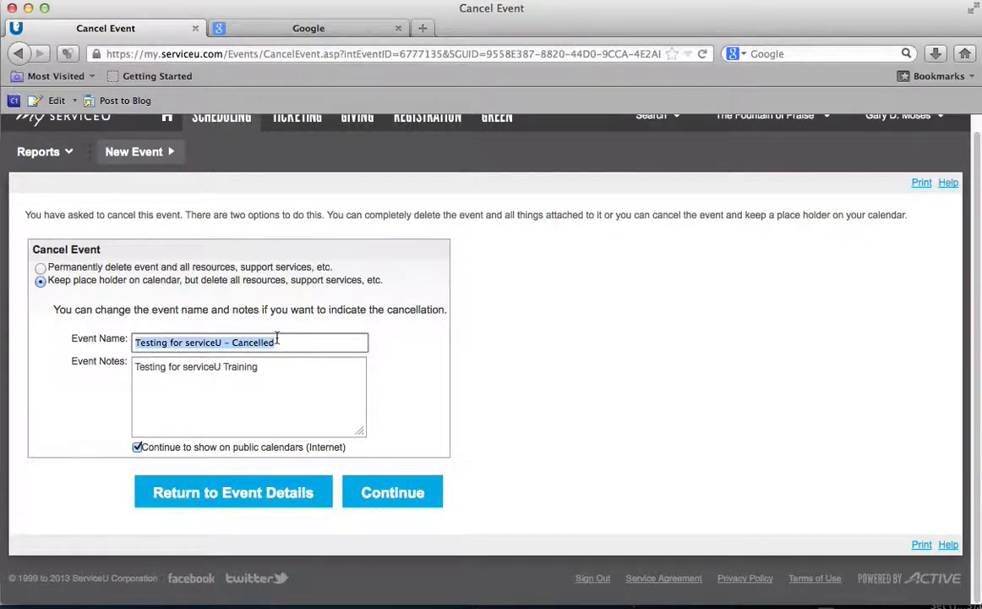
pyautogui.click(40, 269)
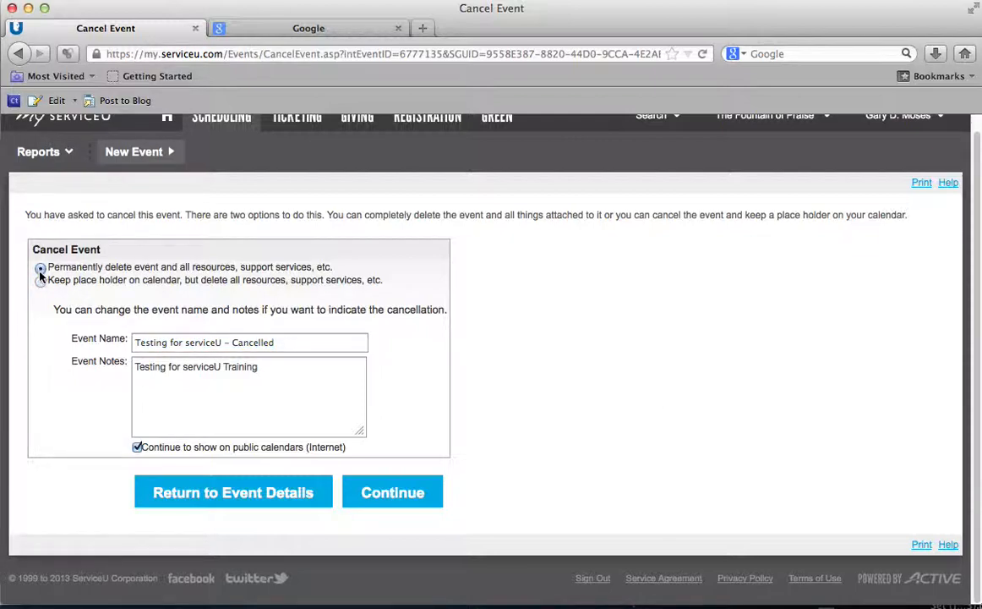
pyautogui.click(40, 282)
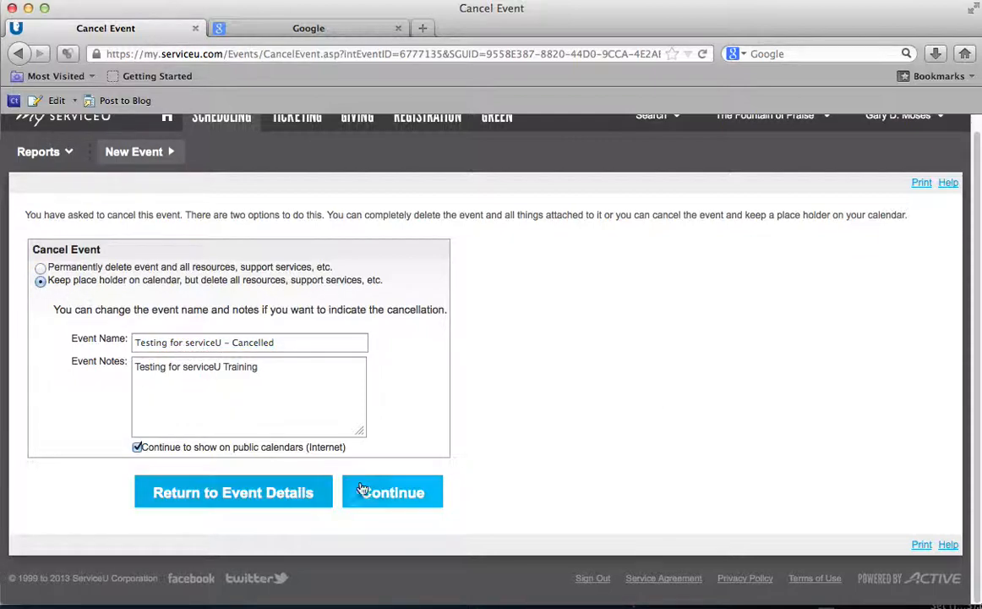
pyautogui.click(393, 501)
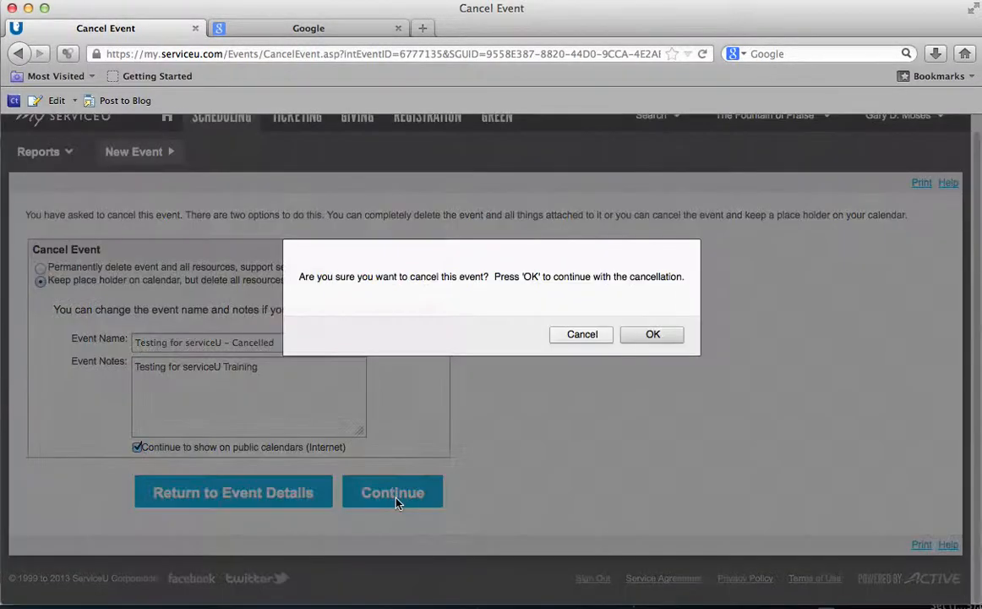
# Step: Confirm with OK, then open 'Testing for serviceU - Cancelled' on July 8 in the monthly calendar
pyautogui.click(649, 335)
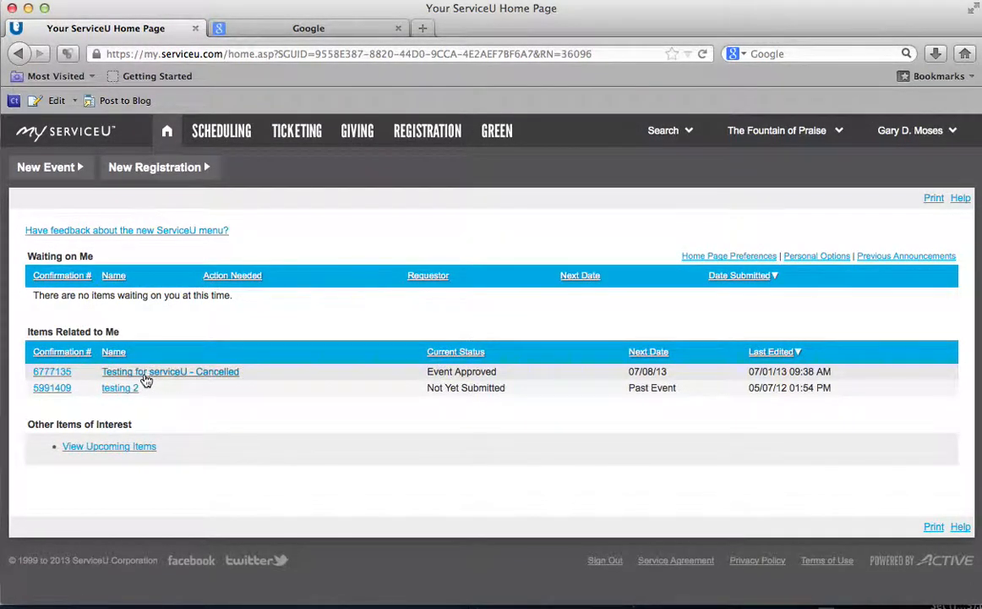
pyautogui.click(205, 135)
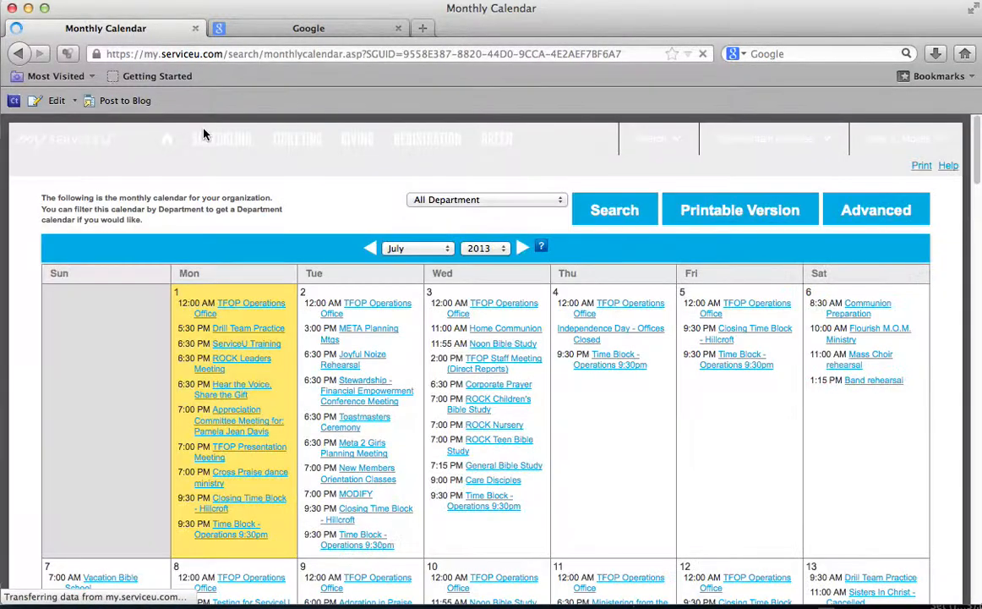
pyautogui.scroll(-3, 331, 408)
pyautogui.scroll(-5, 330, 408)
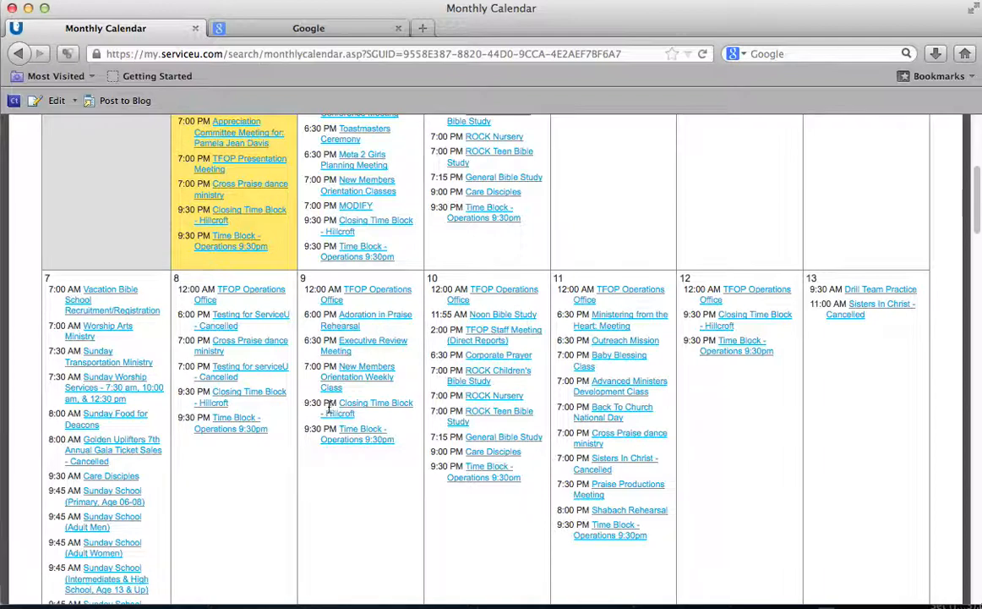
pyautogui.click(225, 382)
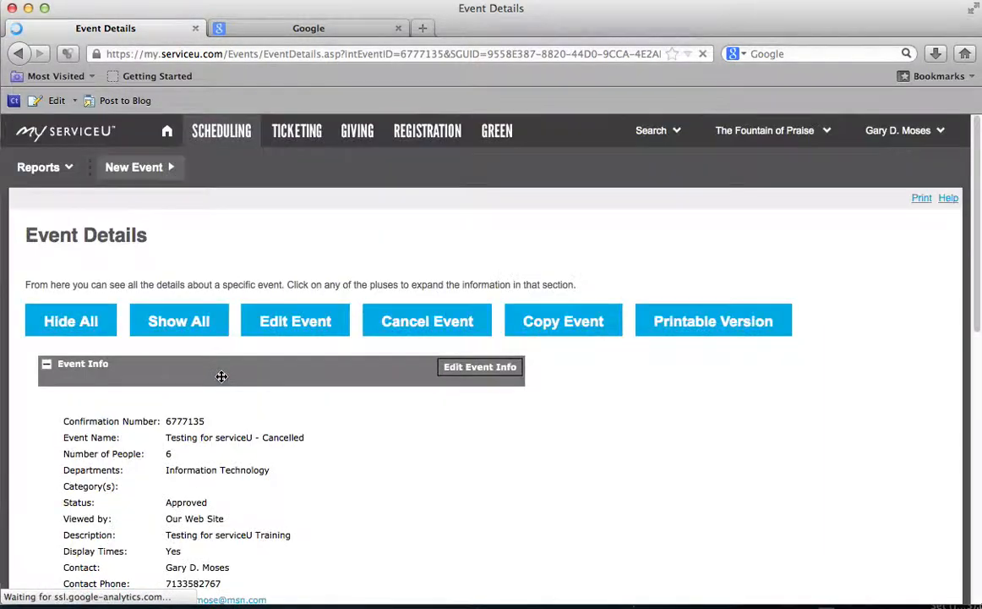
# Step: Permanently delete the cancelled test event, hiding it from public calendars, and confirm both prompts
pyautogui.click(421, 322)
pyautogui.click(735, 333)
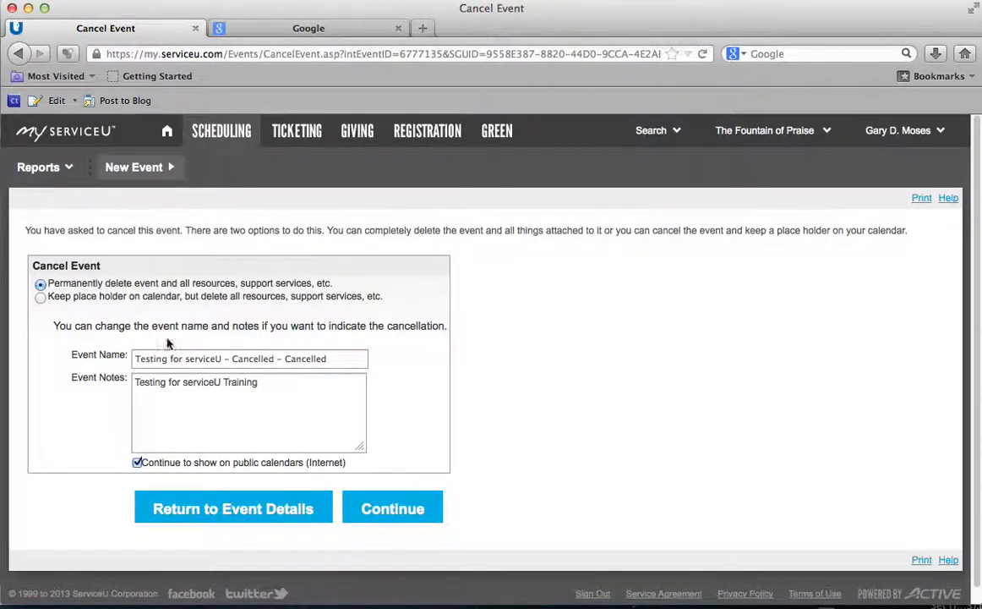
pyautogui.click(137, 463)
pyautogui.click(401, 510)
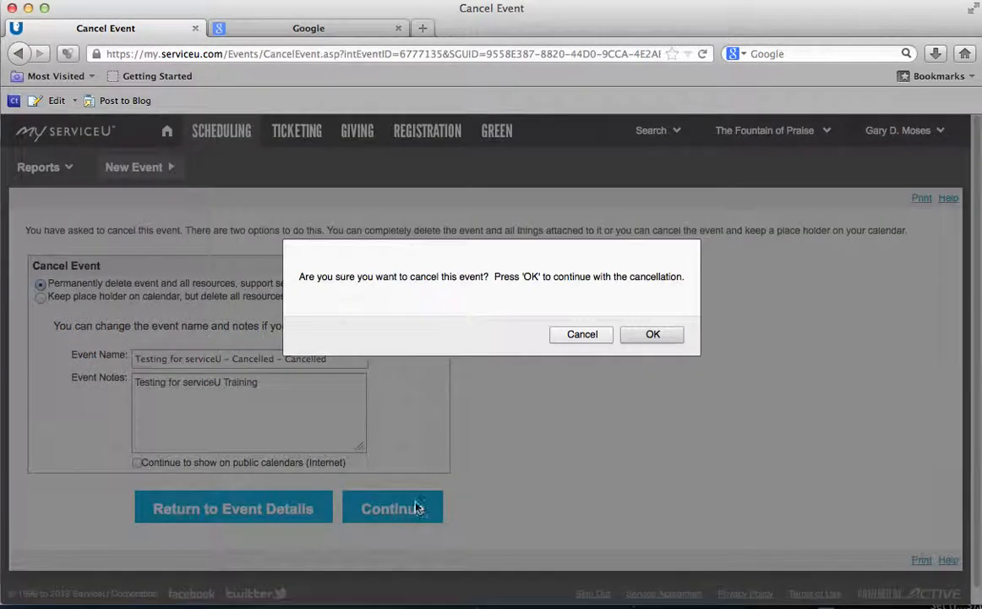
pyautogui.click(654, 337)
pyautogui.click(724, 337)
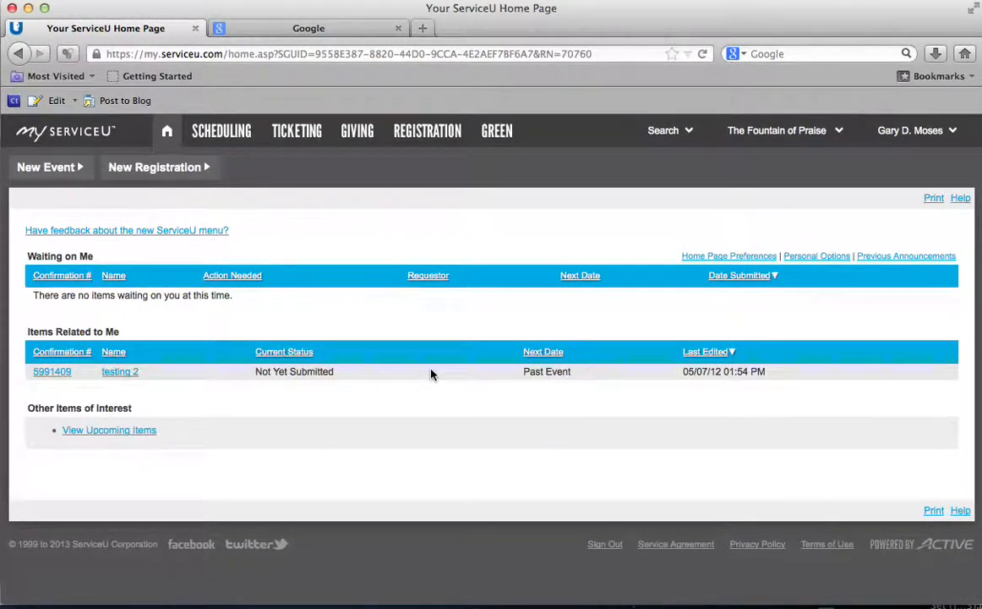
# Step: Return to the July 2013 Monthly Calendar and scroll down to the July 8 entry
pyautogui.click(231, 132)
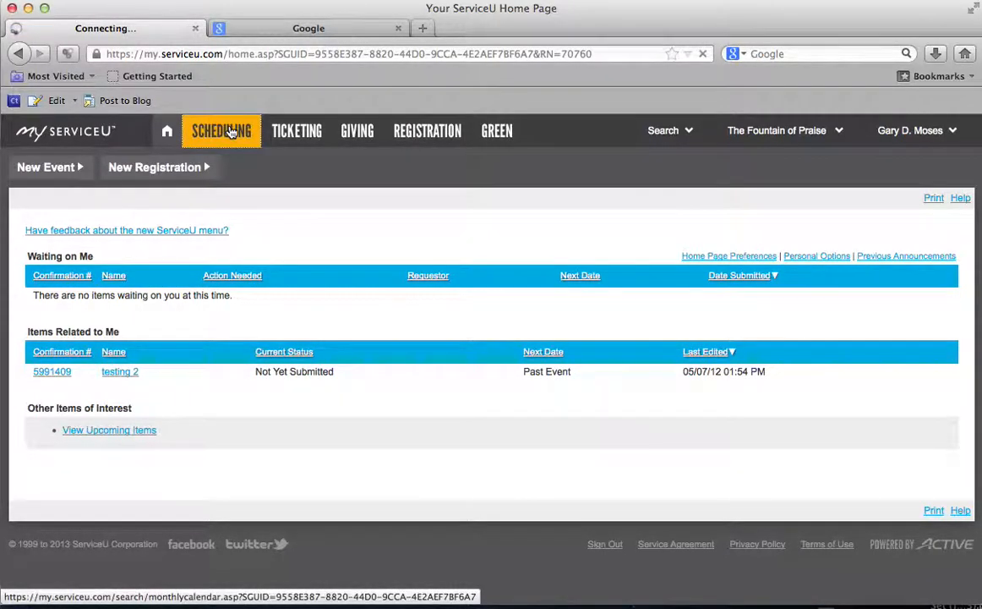
pyautogui.scroll(-2, 349, 269)
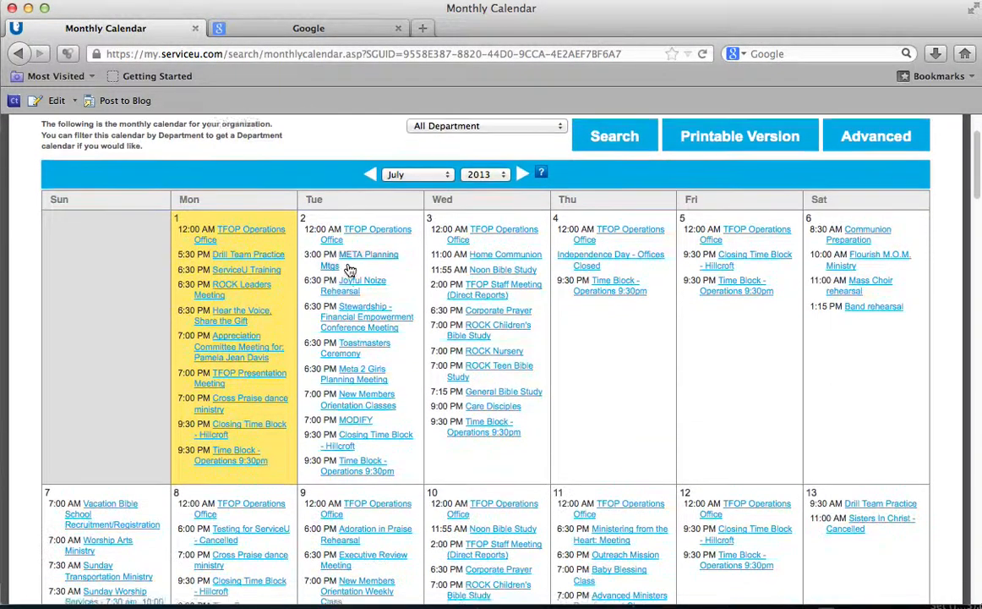
pyautogui.scroll(-3, 347, 270)
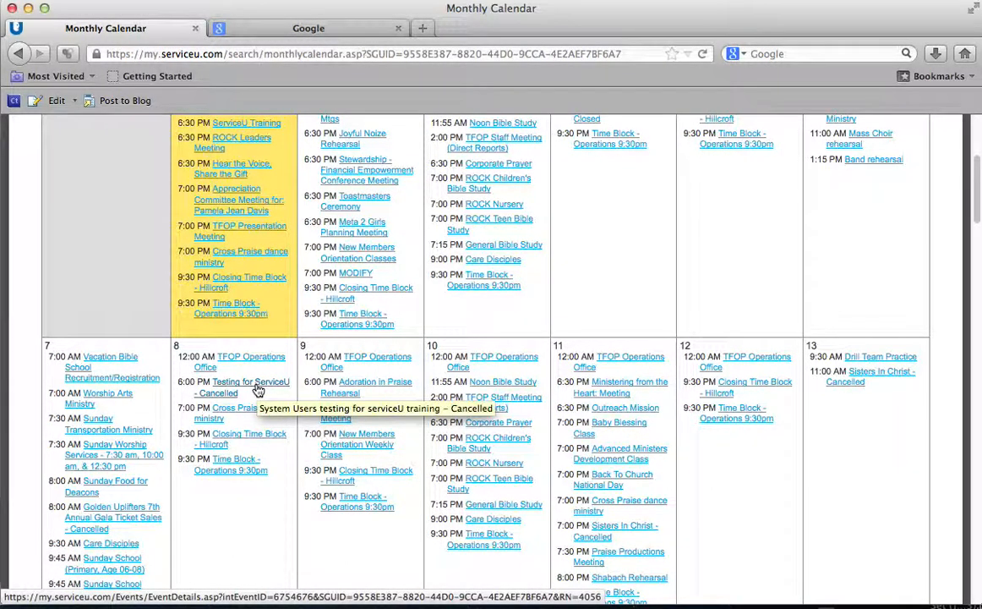
# Step: Open the July 8 Testing for ServiceU event and expand its date information to highlight the start time
pyautogui.click(258, 387)
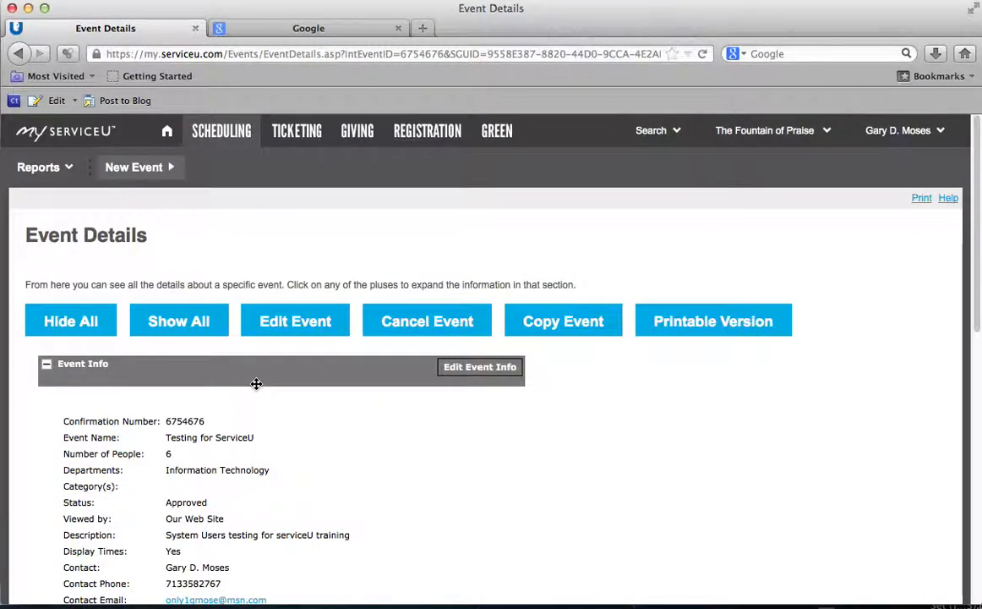
pyautogui.scroll(-4, 271, 370)
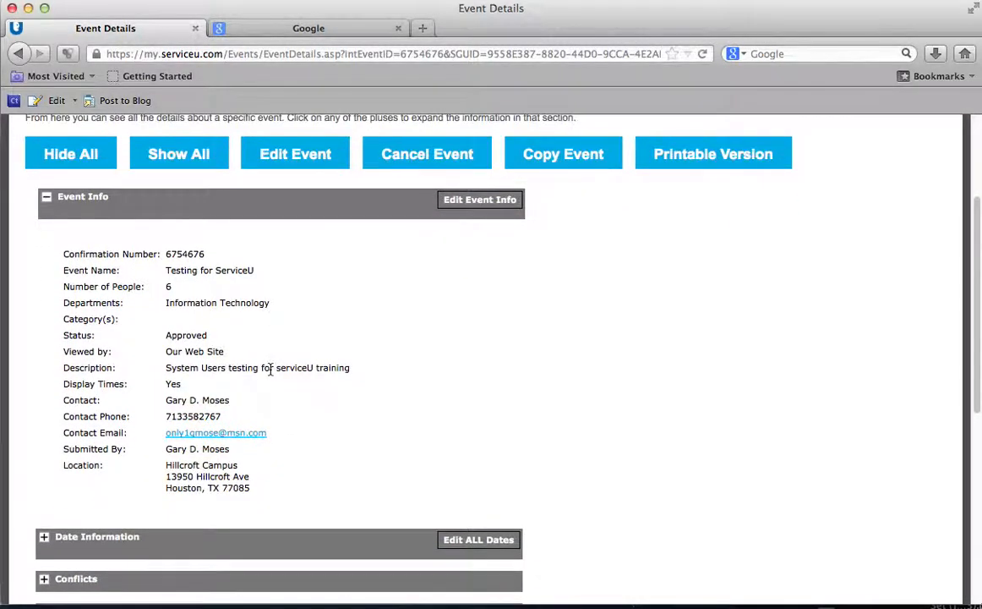
pyautogui.scroll(1, 272, 372)
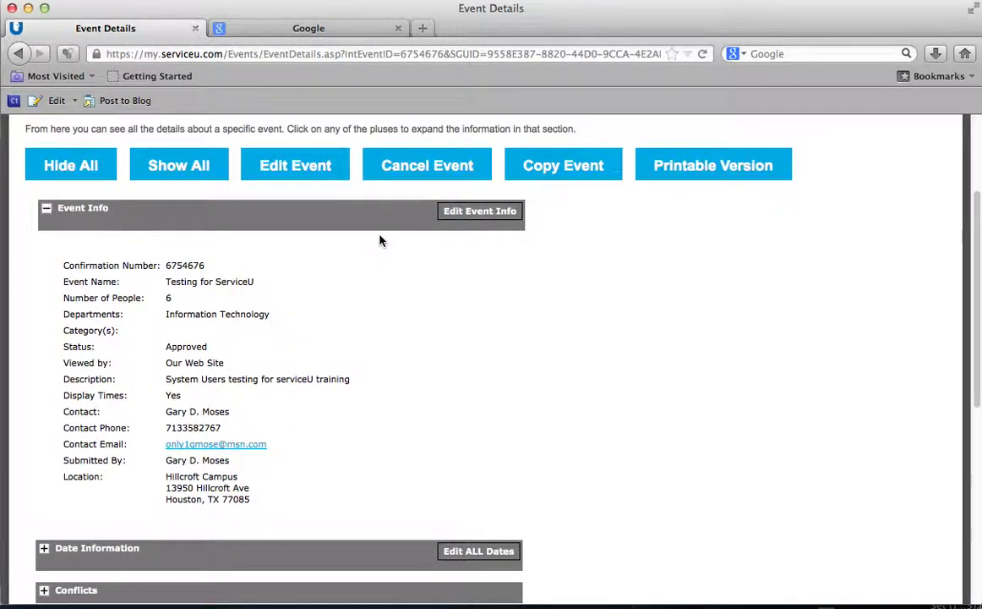
pyautogui.scroll(-8, 234, 398)
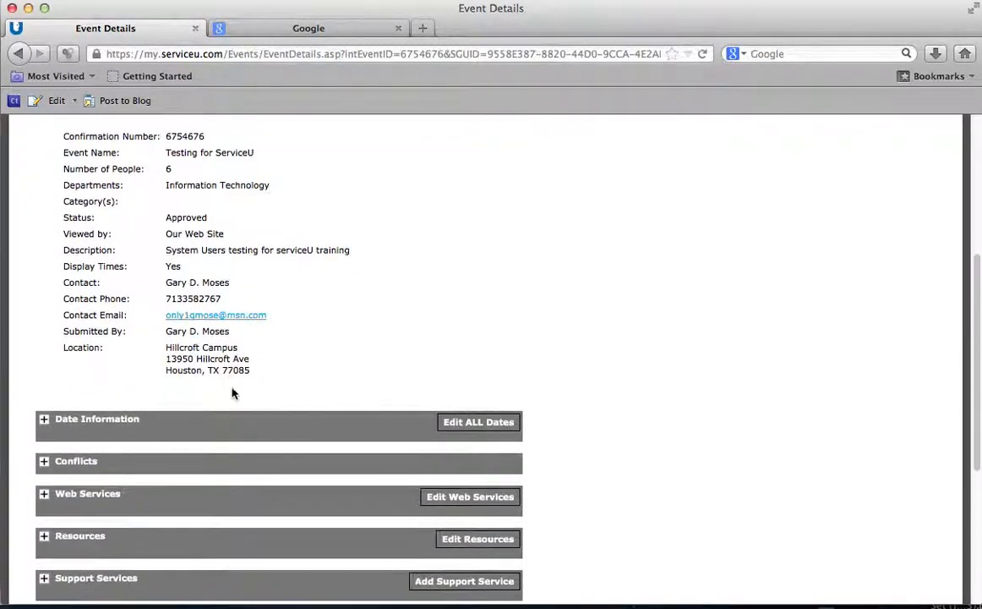
pyautogui.scroll(3, 230, 386)
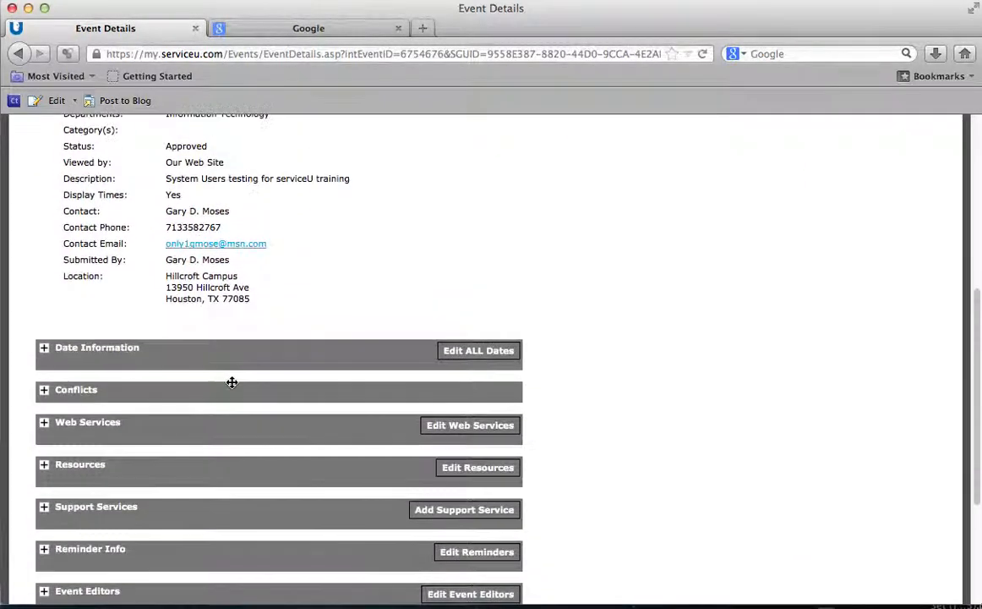
pyautogui.click(45, 352)
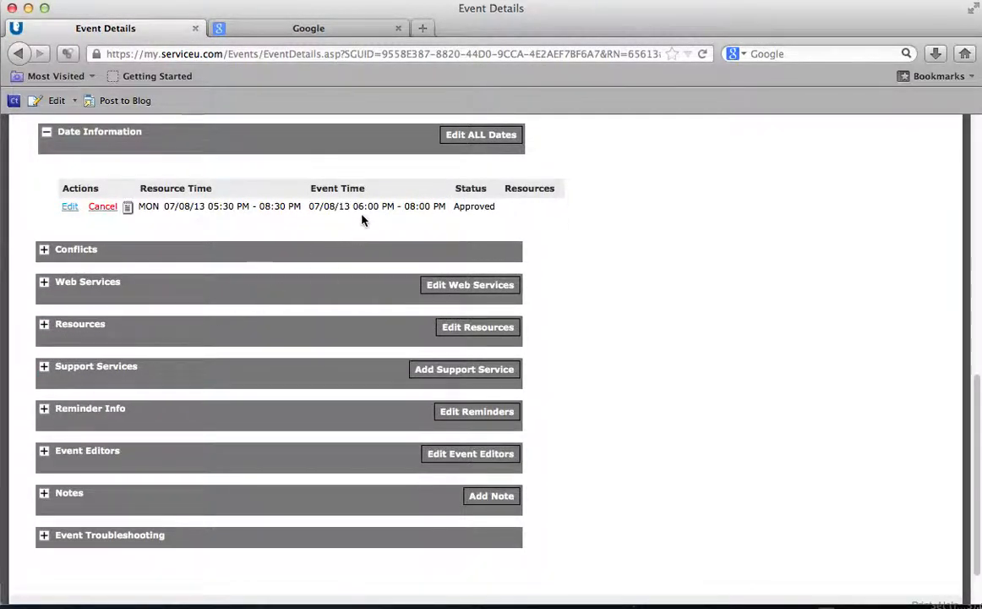
pyautogui.moveTo(357, 205); pyautogui.dragTo(431, 205)
pyautogui.click(409, 204)
# Step: Permanently delete the event, hiding it from public calendars, and confirm both prompts
pyautogui.scroll(5, 308, 215)
pyautogui.scroll(3, 308, 216)
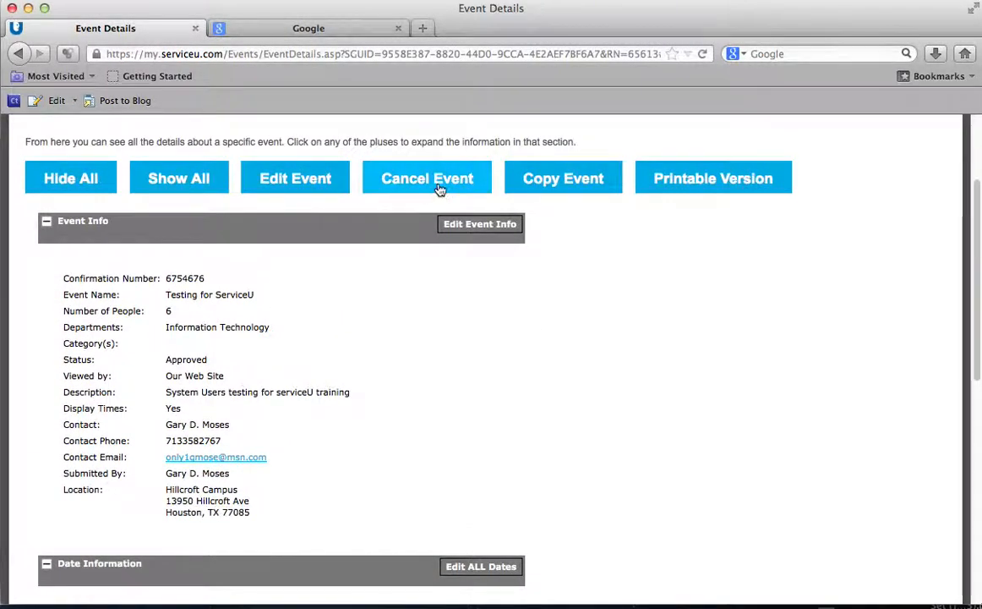
pyautogui.click(403, 178)
pyautogui.click(739, 334)
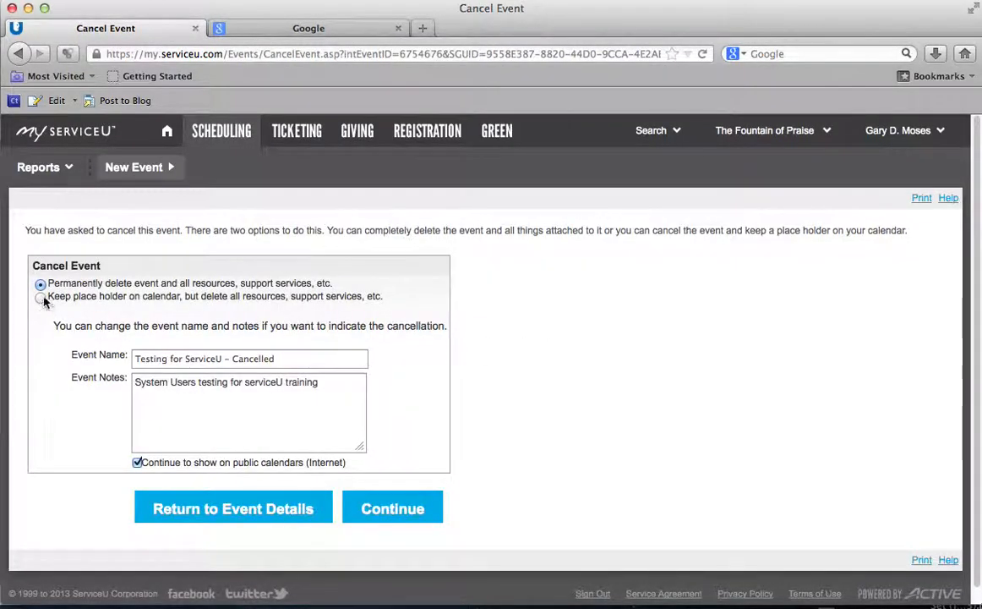
pyautogui.click(137, 463)
pyautogui.click(406, 509)
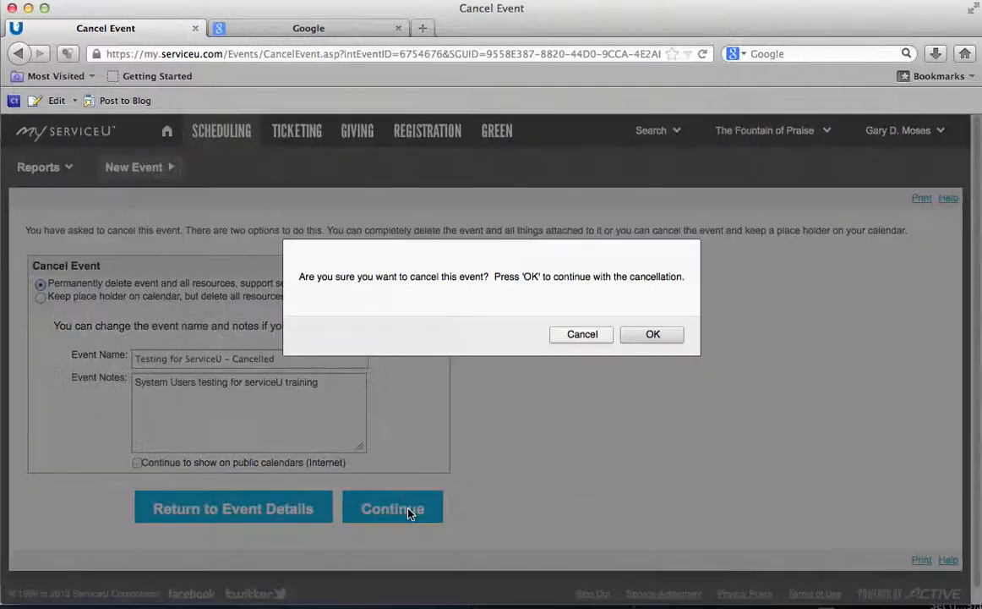
pyautogui.click(664, 335)
pyautogui.click(737, 334)
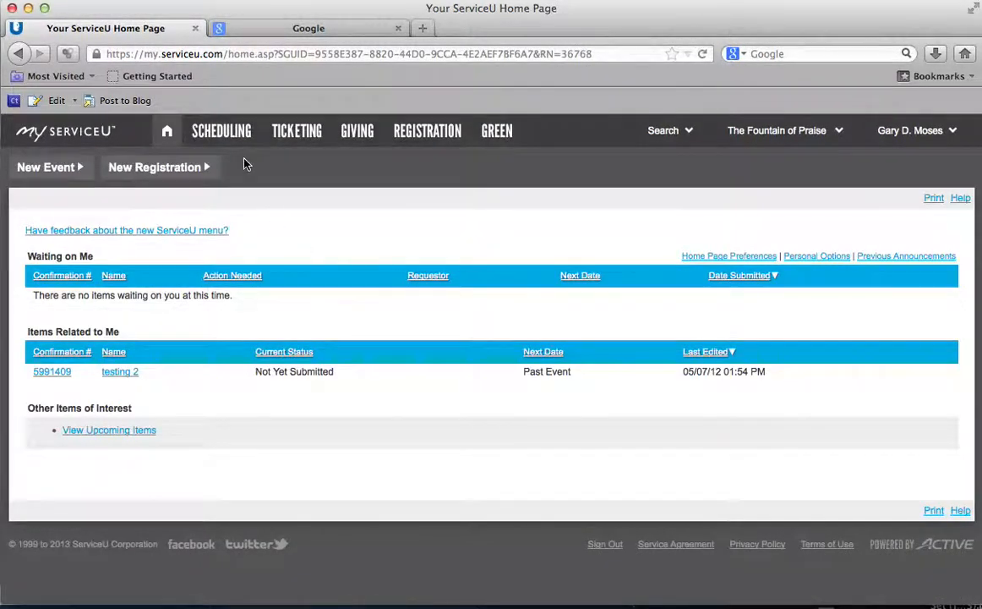
# Step: Check the monthly calendar no longer shows the test event, then switch to the ServiceU Training PowerPoint deck
pyautogui.click(220, 132)
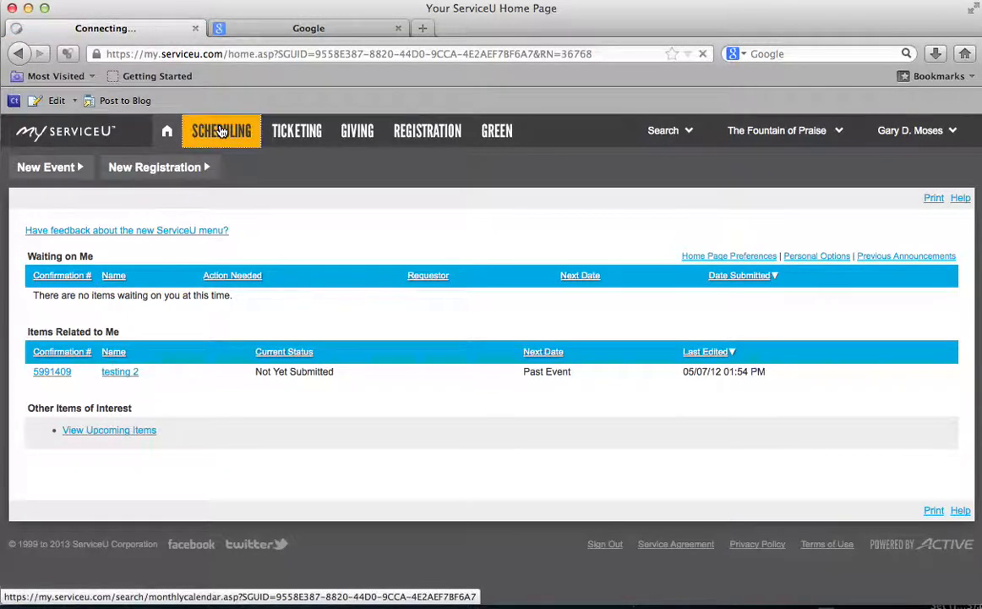
pyautogui.scroll(-8, 236, 342)
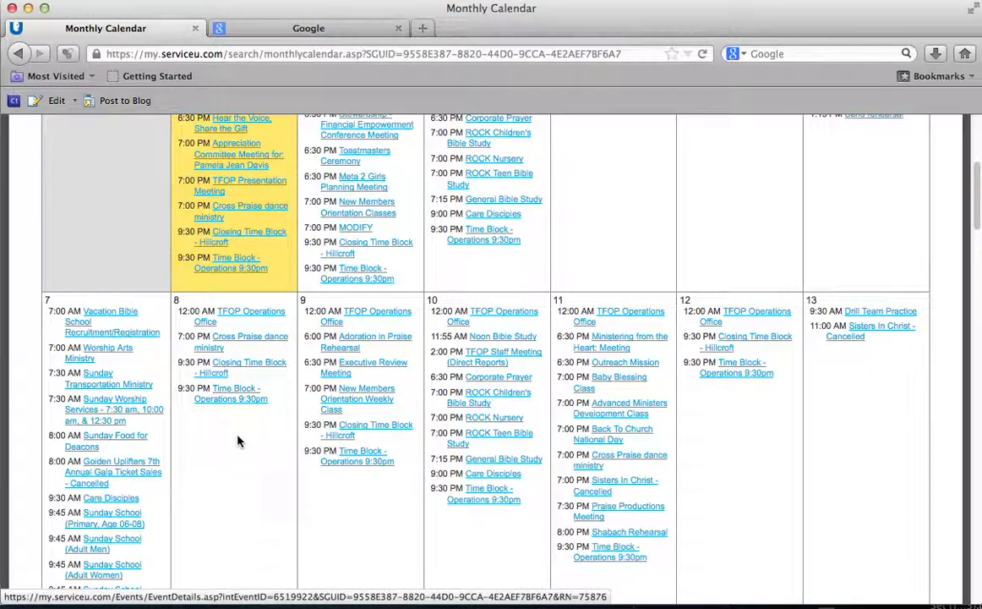
pyautogui.scroll(-3, 216, 392)
pyautogui.scroll(10, 236, 437)
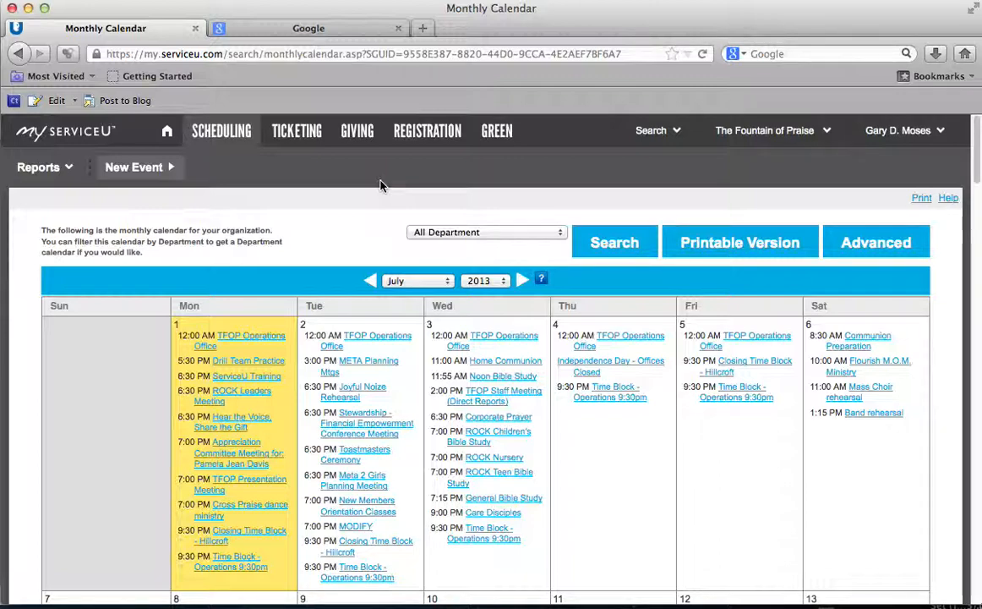
pyautogui.press('super+Tab')
pyautogui.press('super+Tab')
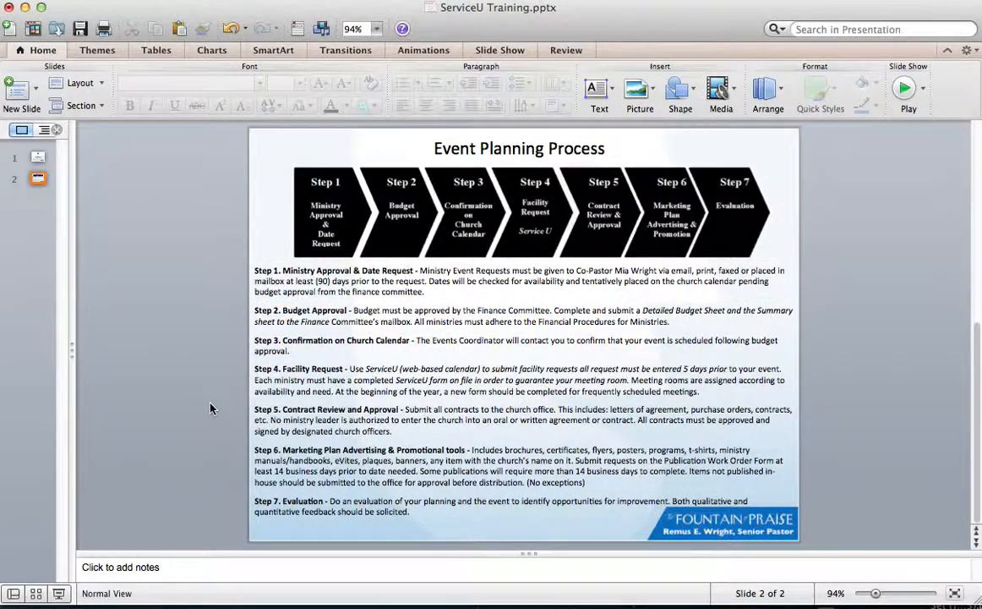
pyautogui.scroll(2, 211, 404)
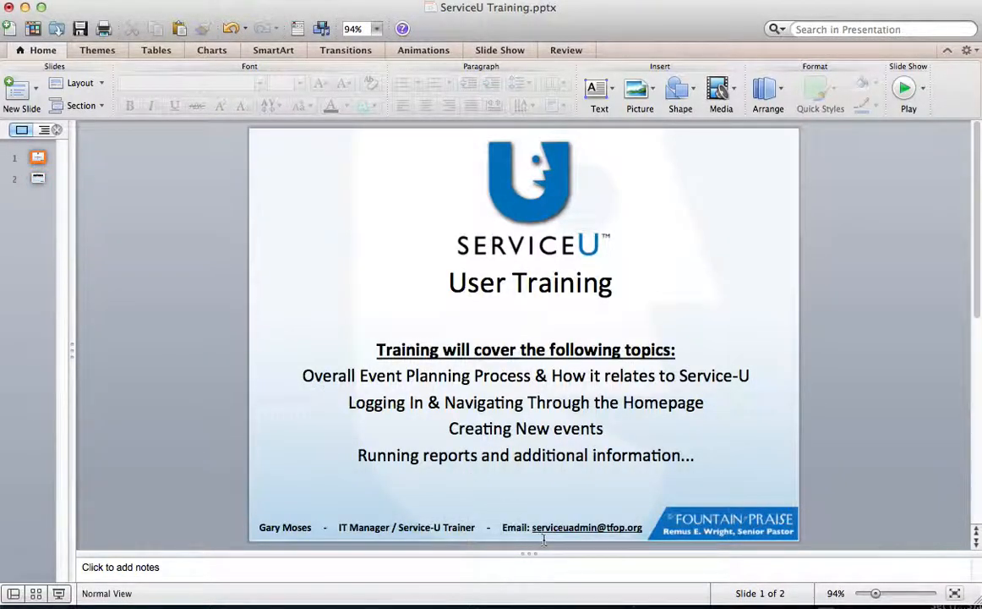